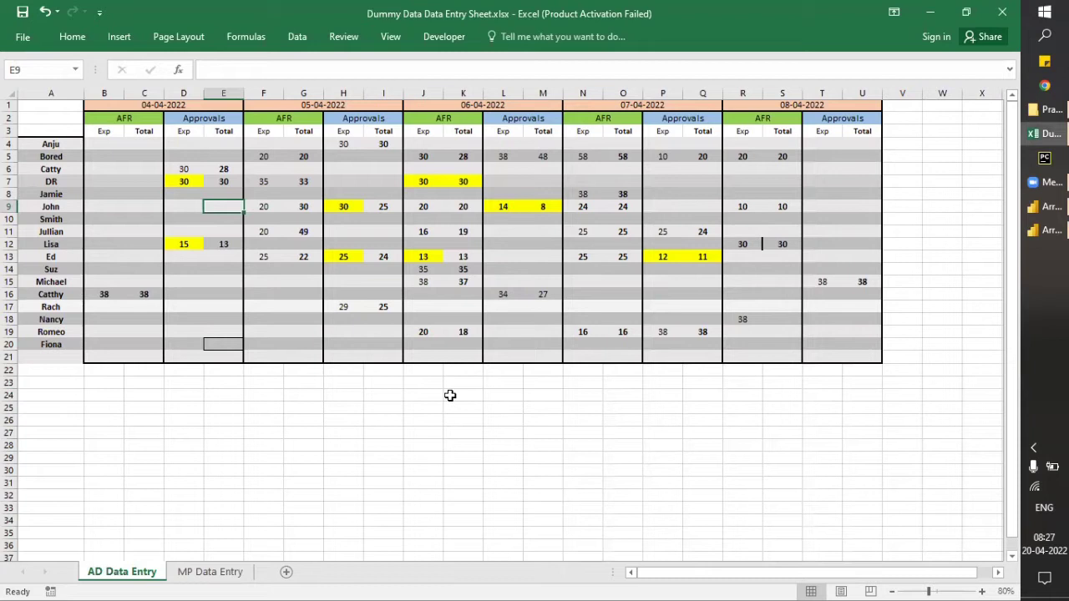
Look over the full table on the AD Data Entry sheet and glance at the MP Data Entry sheet
left_click_drag(52, 104, 841, 370)
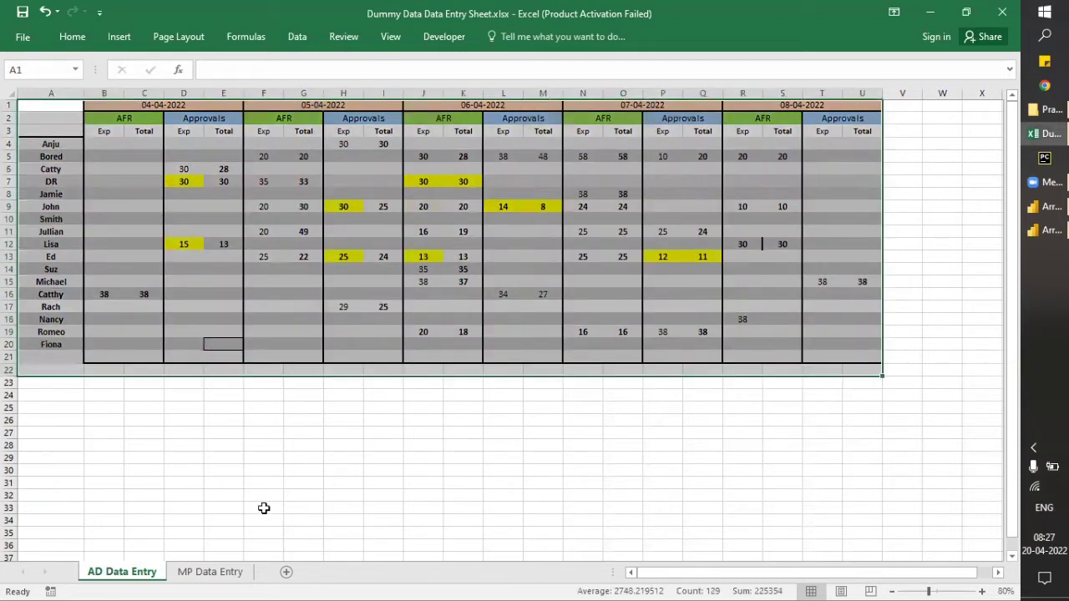
left_click(251, 426)
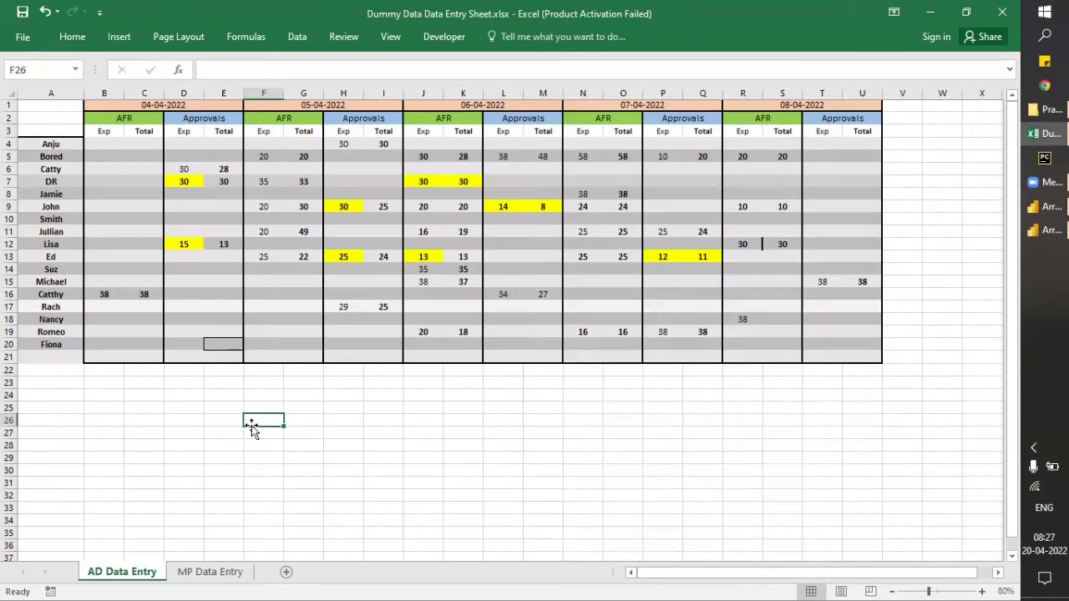
left_click(203, 577)
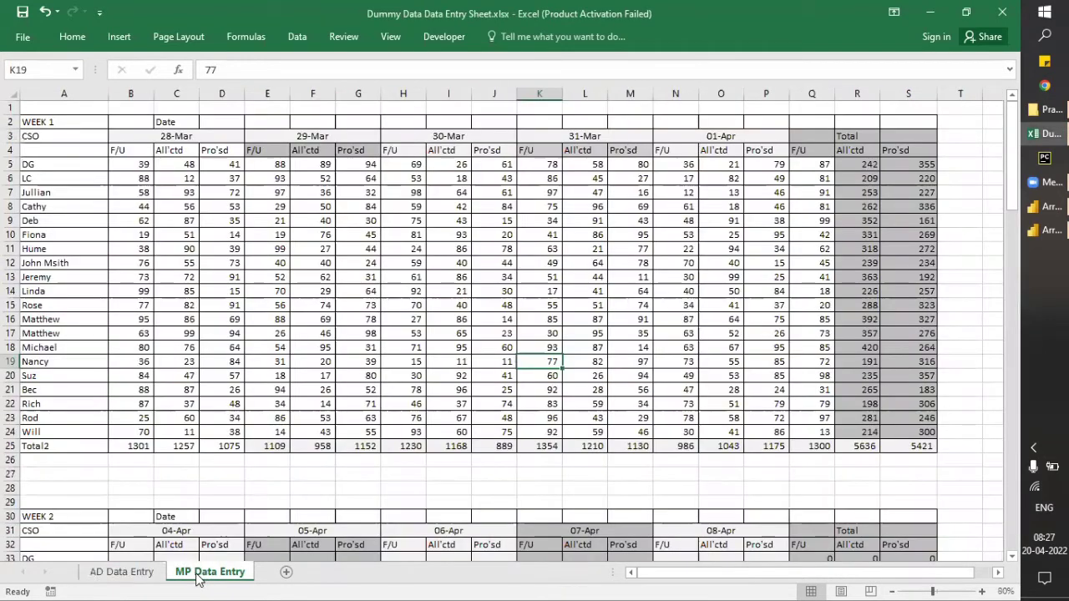
left_click(138, 577)
left_click_drag(50, 105, 821, 360)
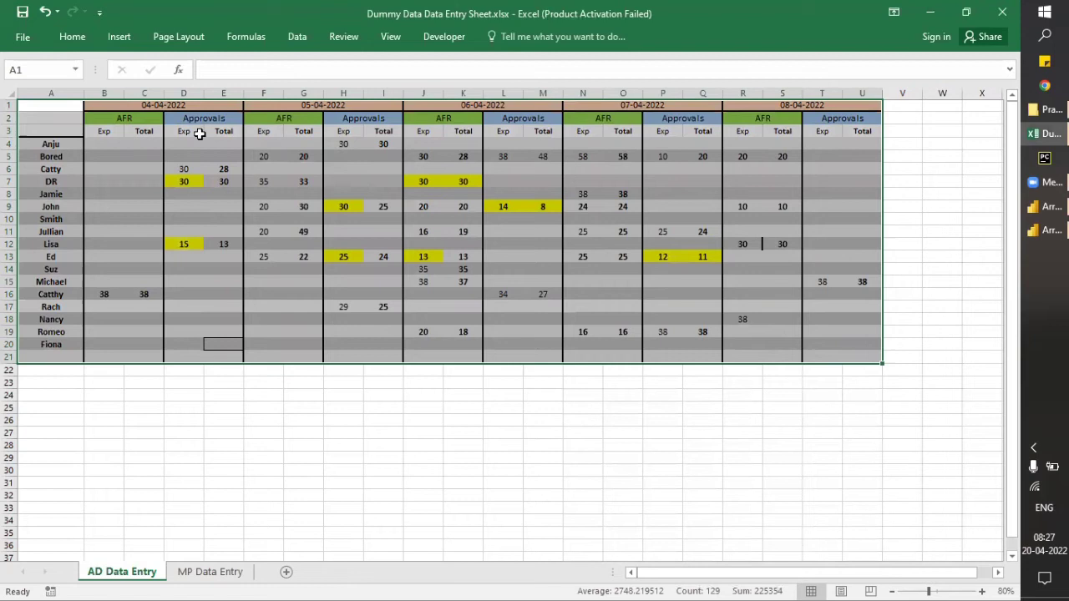
Examine the three header rows of the AD Data Entry table: dates, AFR and Approvals, and Exp and Total
left_click(96, 108)
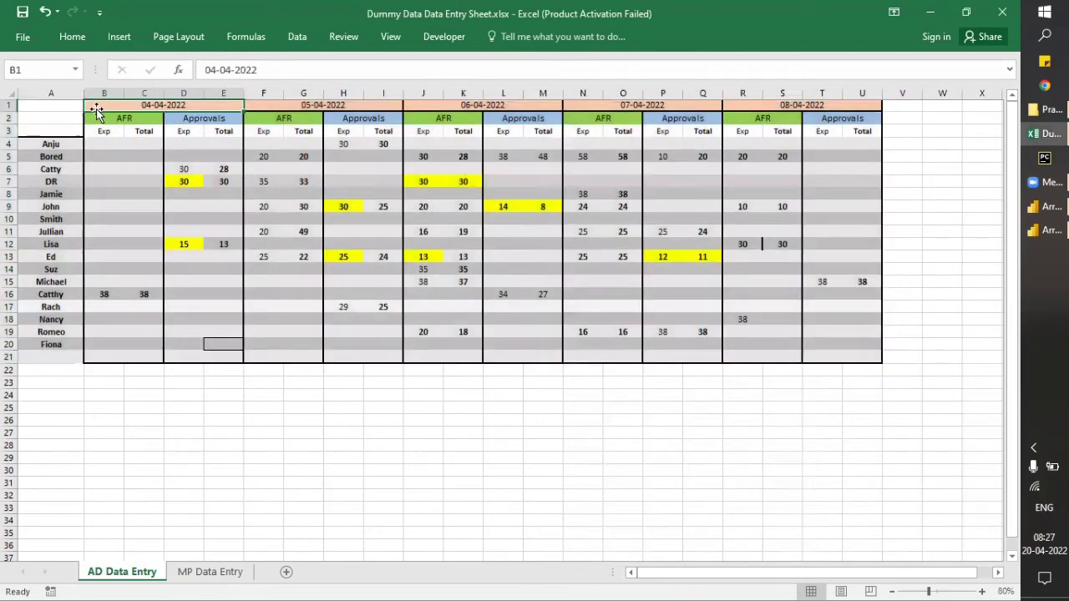
left_click_drag(131, 104, 869, 107)
left_click_drag(131, 118, 220, 120)
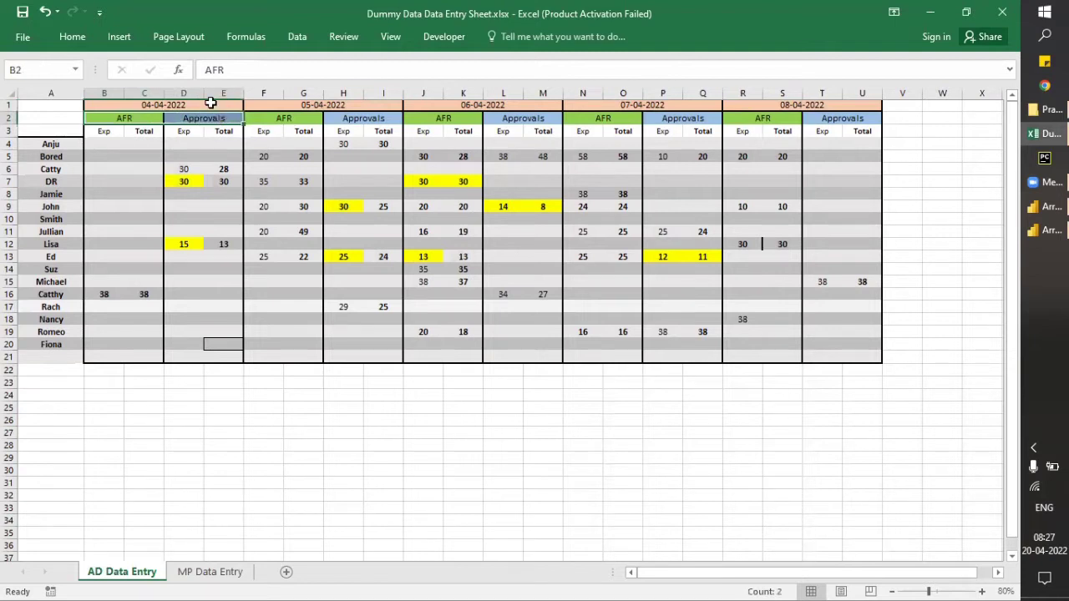
left_click(211, 102)
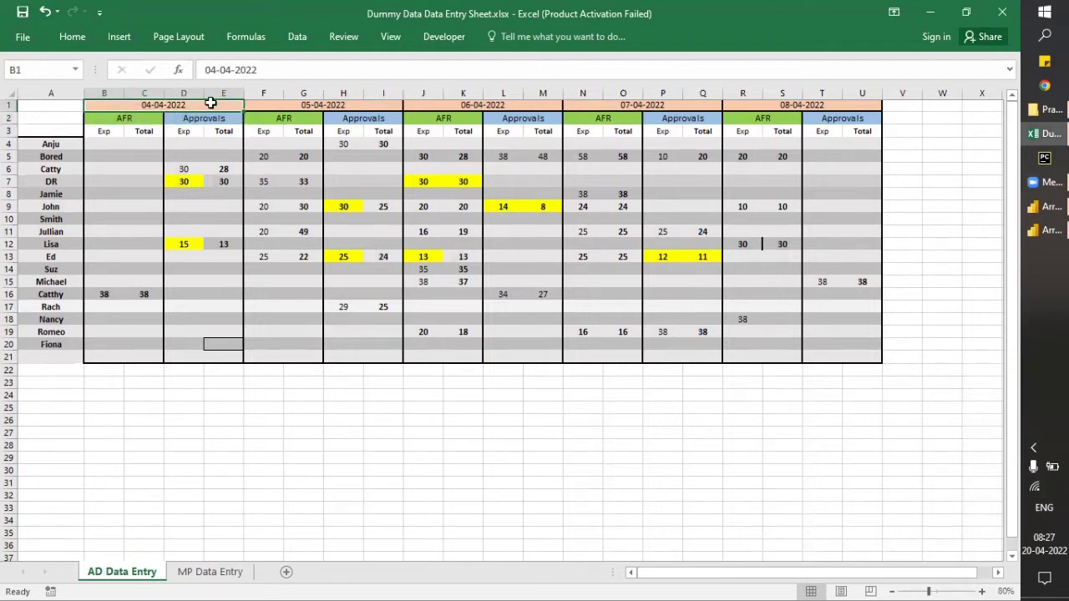
left_click(136, 117)
left_click(178, 119)
left_click(123, 119)
left_click_drag(131, 119, 221, 119)
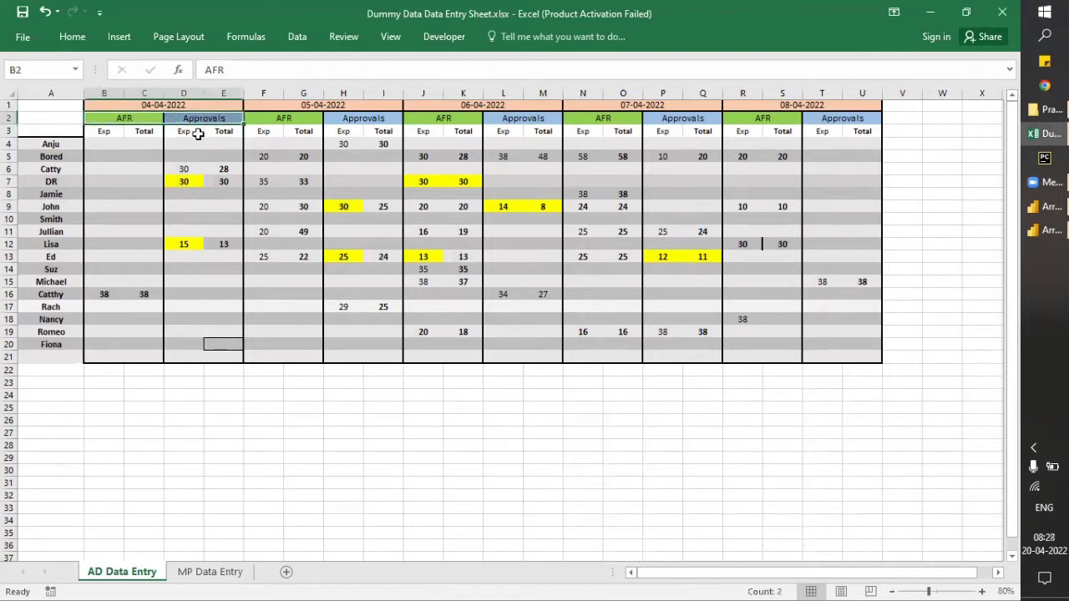
left_click(127, 131)
left_click_drag(106, 129, 147, 130)
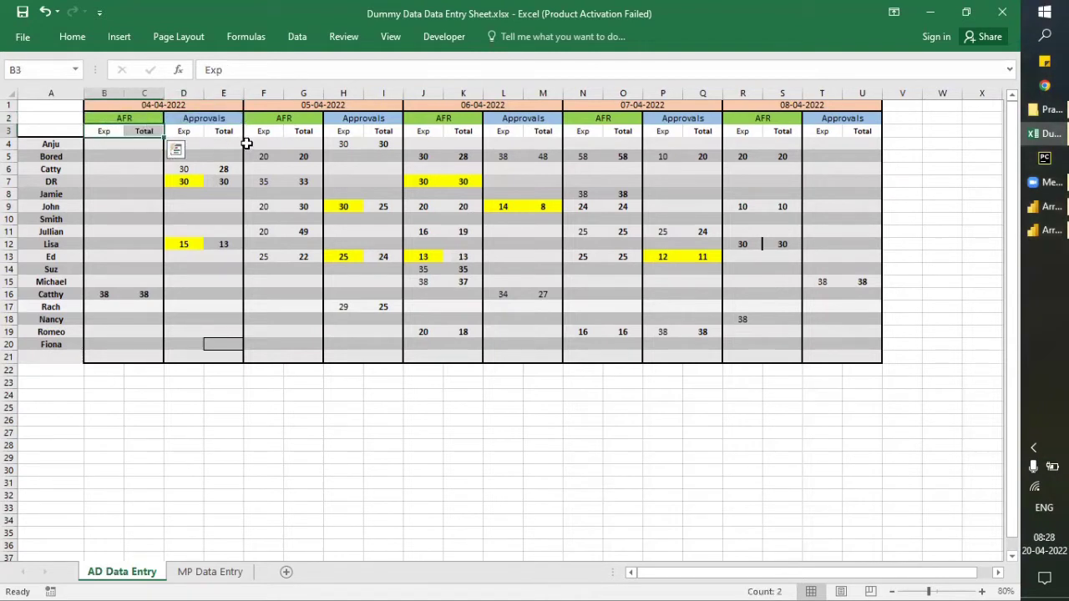
Review the name column and the value area below the headers on the AD Data Entry sheet
left_click_drag(55, 144, 29, 394)
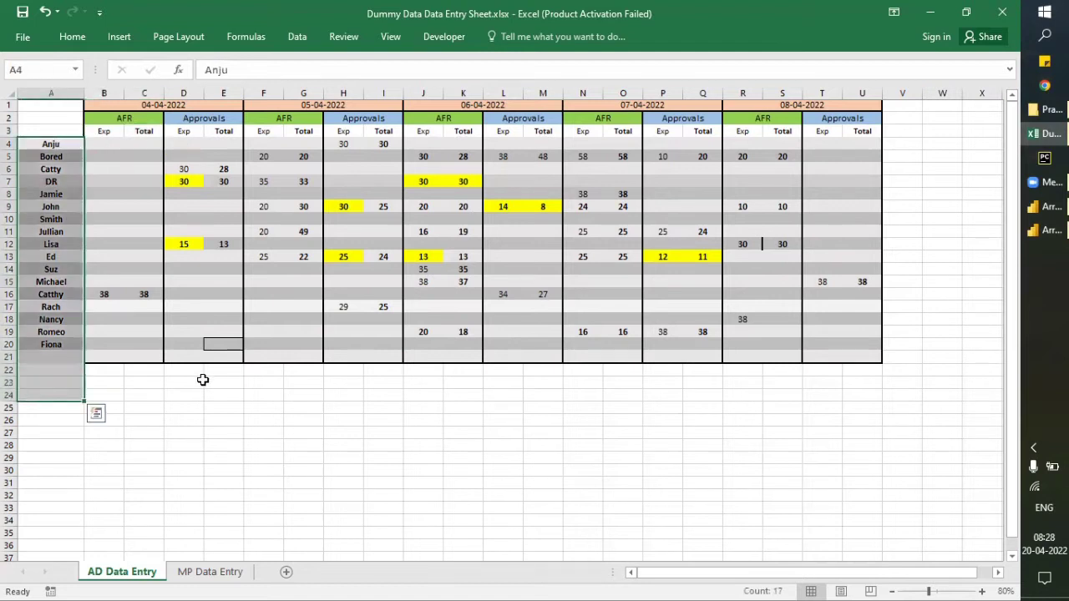
left_click_drag(109, 142, 867, 360)
left_click(747, 380)
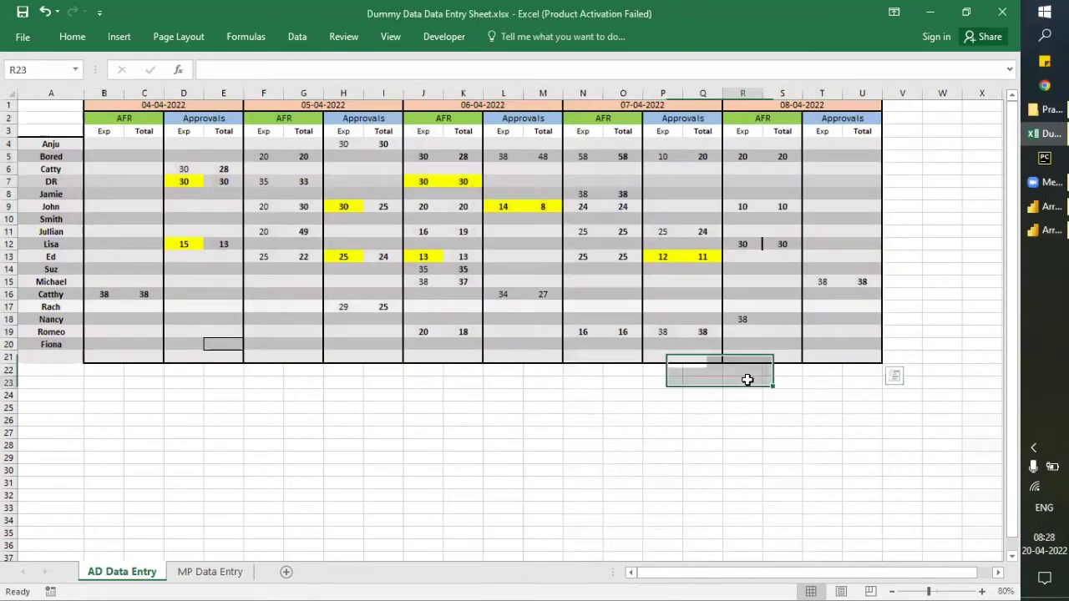
Examine the date row and the F/U, All'ctd and Pro'sd sub-headers of the WEEK 1 block on the MP Data Entry sheet
left_click(204, 575)
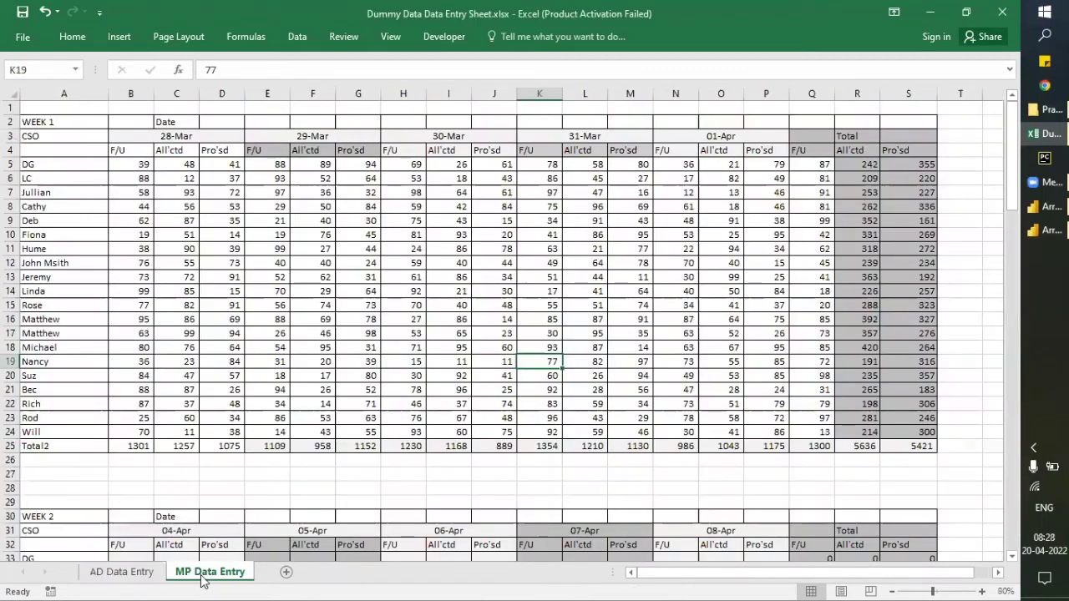
left_click_drag(37, 109, 930, 557)
left_click(603, 240)
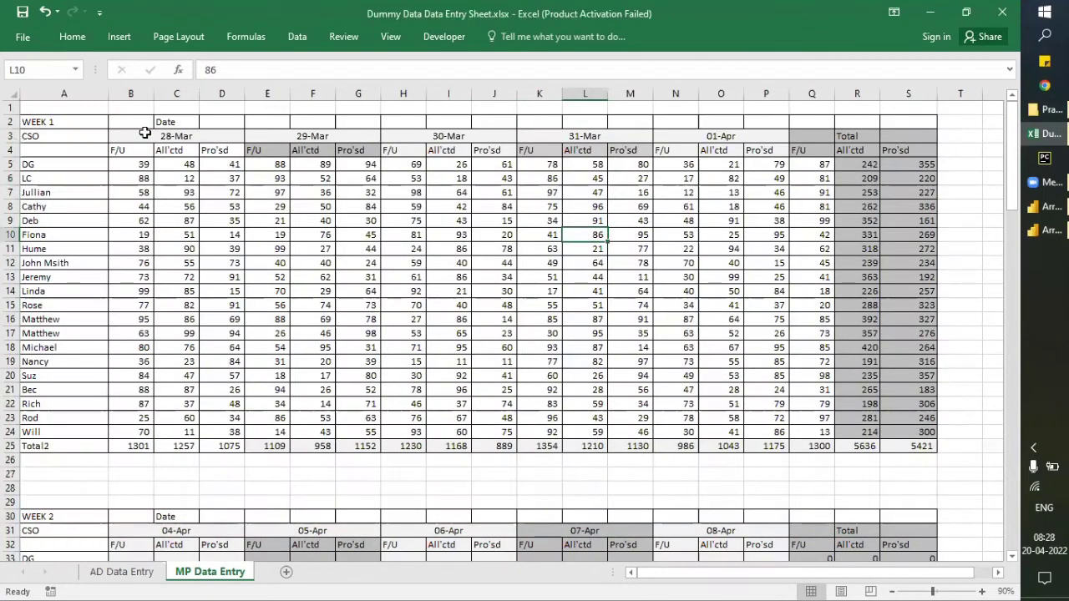
left_click_drag(137, 140, 603, 143)
left_click_drag(134, 154, 943, 150)
left_click(313, 203)
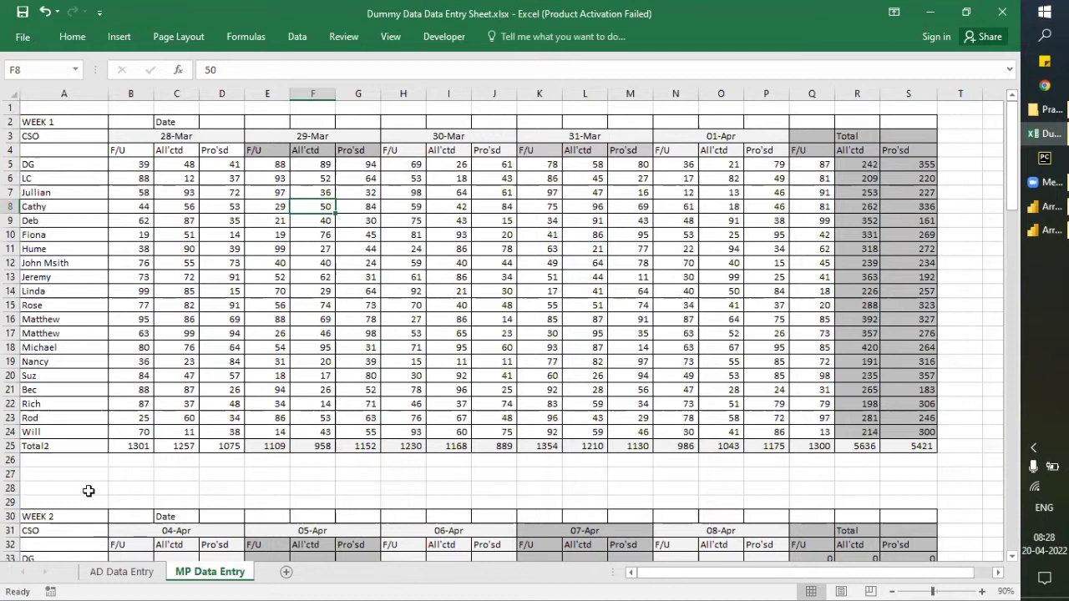
Review the WEEK 1, WEEK 2 and WEEK 3 blocks stacked on the MP Data Entry sheet
left_click(33, 121)
left_click_drag(34, 121, 918, 451)
left_click_drag(68, 515, 886, 556)
scroll(883, 441, "down", 9)
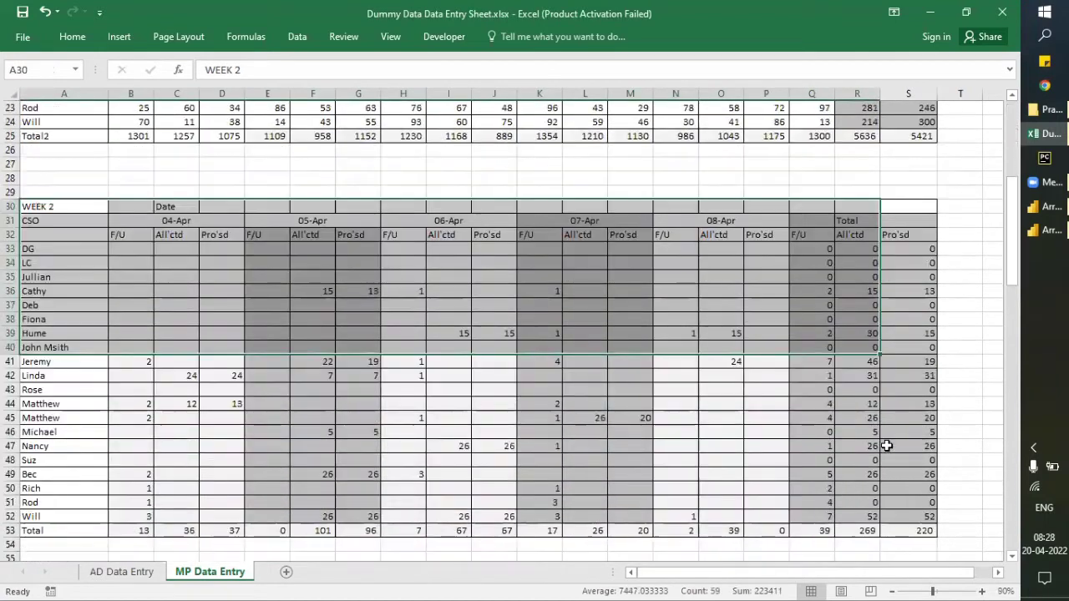
key("ctrl+shift+Down")
key("ctrl+shift+Right")
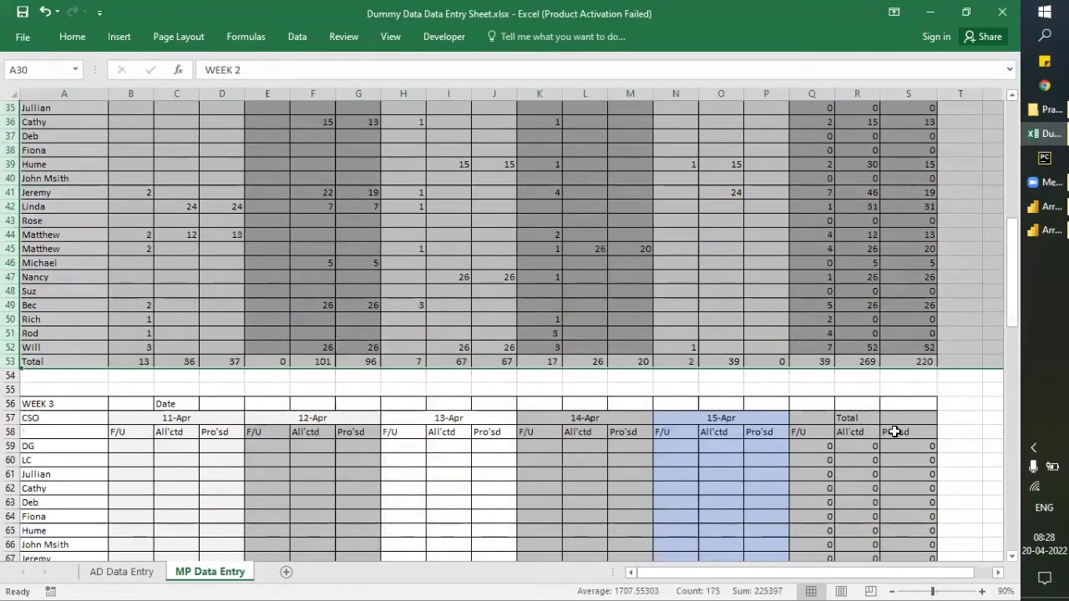
left_click_drag(54, 404, 550, 526)
scroll(566, 491, "up", 12)
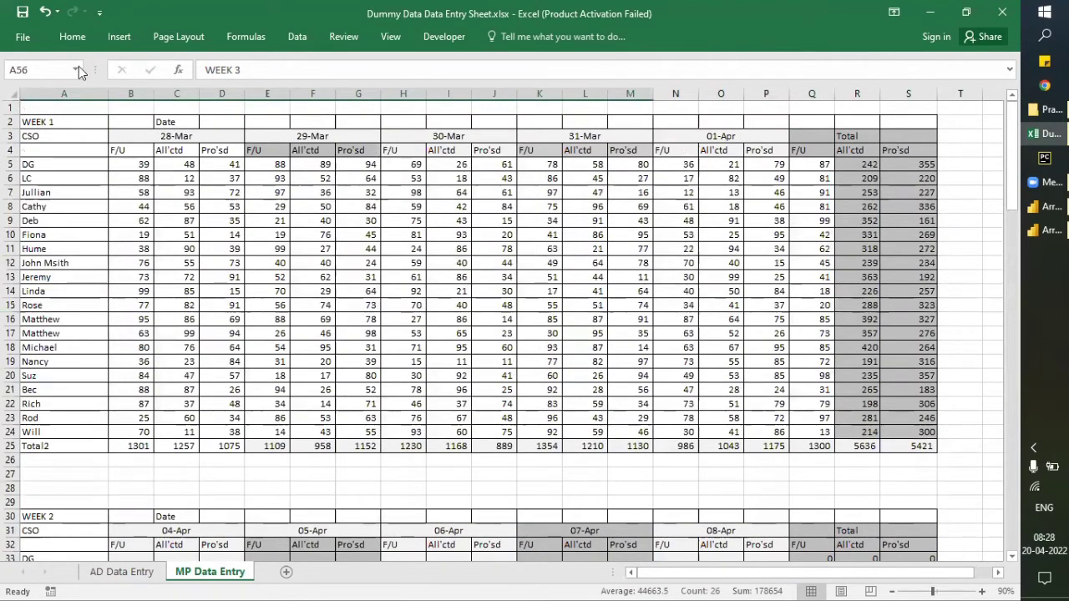
left_click_drag(55, 122, 925, 449)
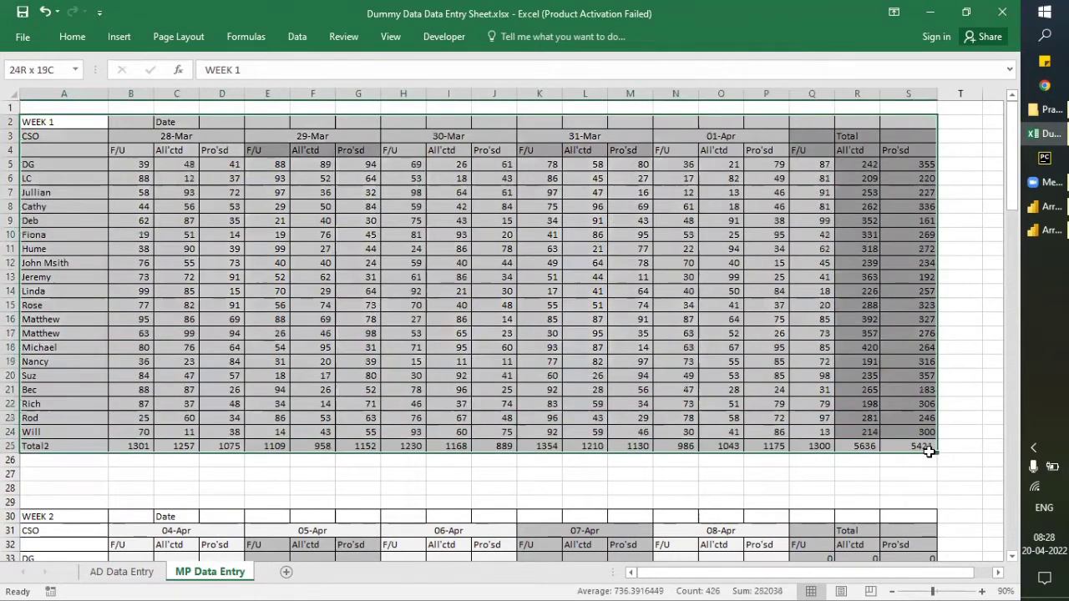
left_click(403, 292)
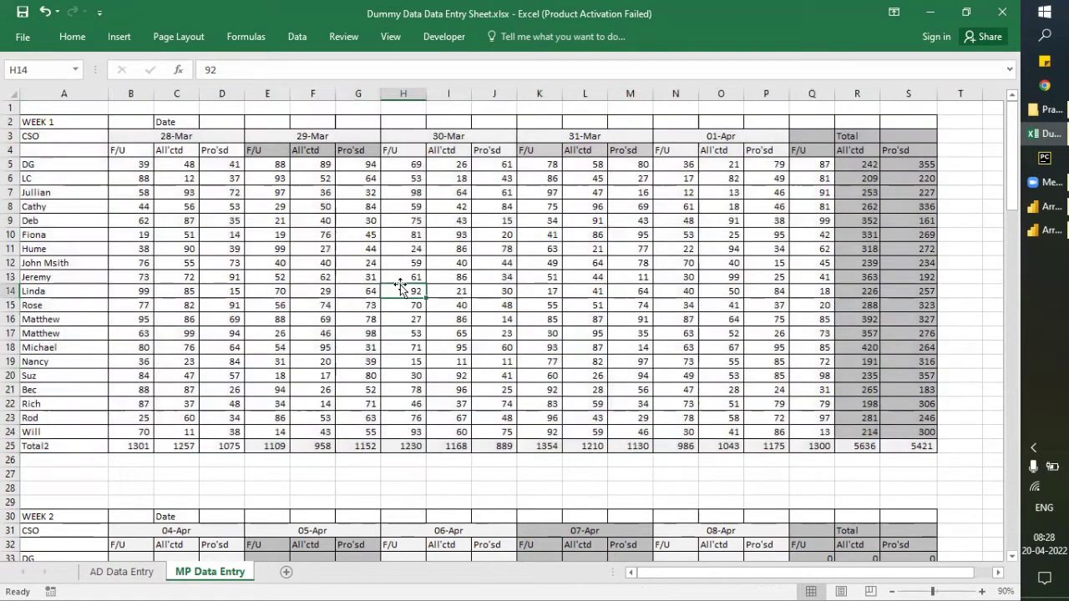
Delete all rows from row 26 down on the MP Data Entry sheet, keeping only the WEEK 1 block
left_click(11, 459)
mouse_move(10, 460)
left_mouse_down()
mouse_move(11, 558)
mouse_move(11, 460)
left_mouse_up()
key("ctrl+shift+Down")
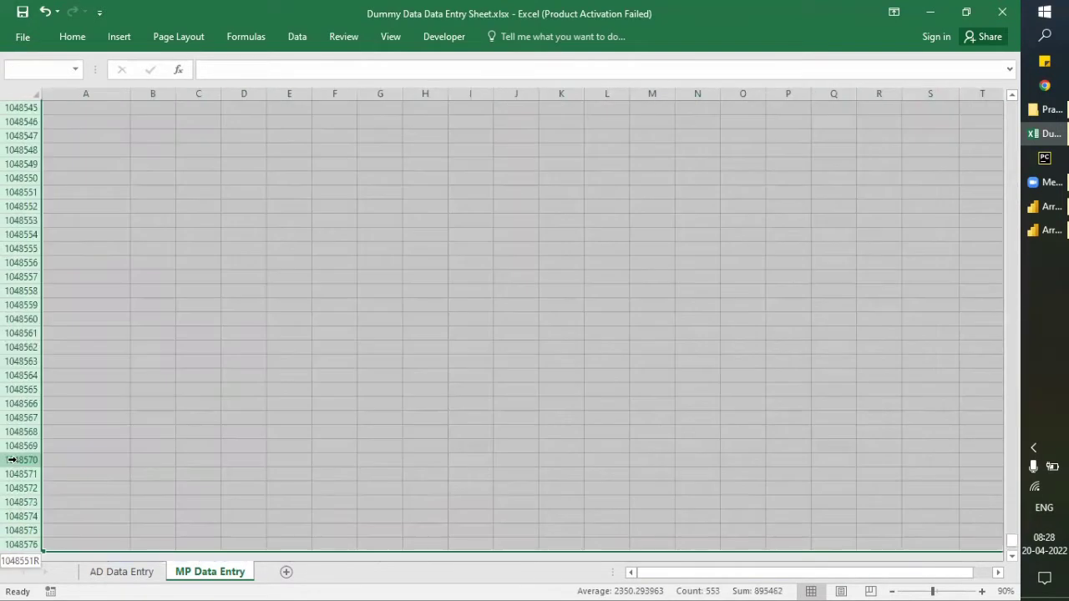
key("ctrl+minus")
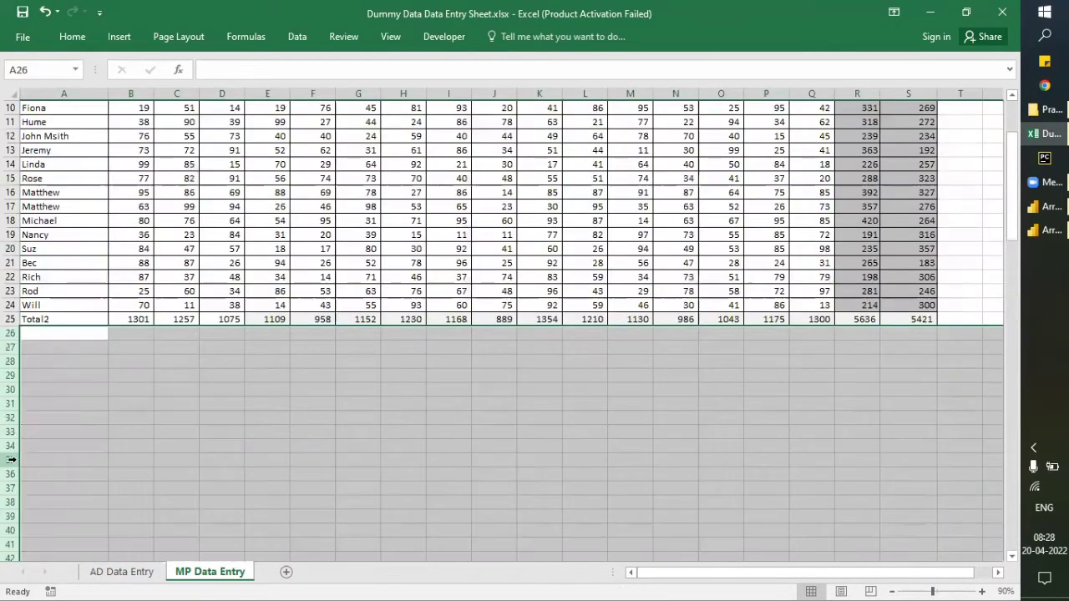
key("Up")
key("ctrl+Home")
key("Down")
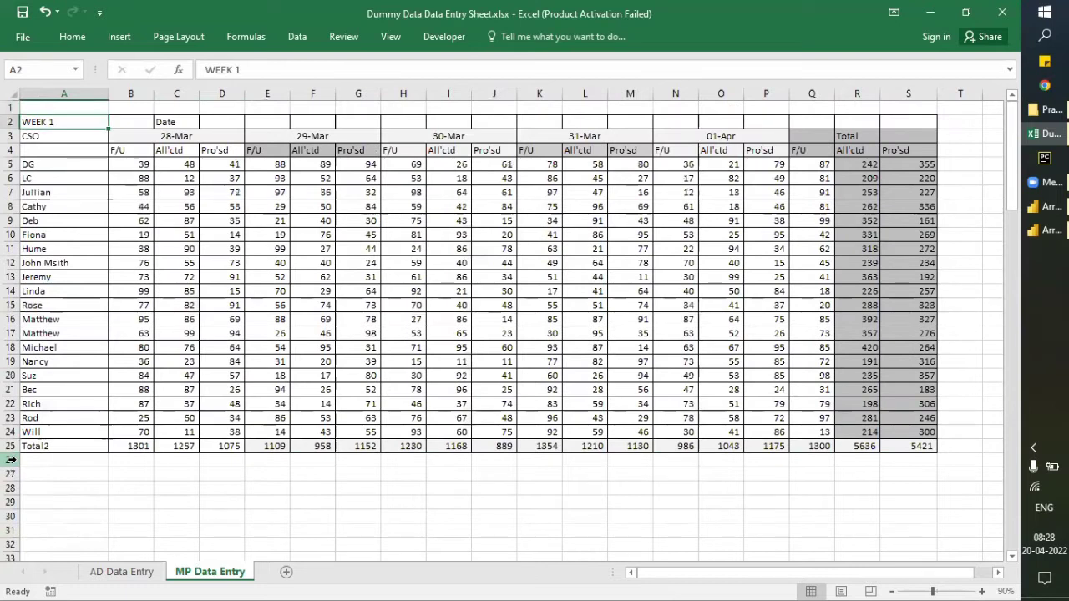
Return to the AD Data Entry sheet, then switch to the Power Query Editor and refresh all query previews
left_click(114, 572)
left_click(207, 382)
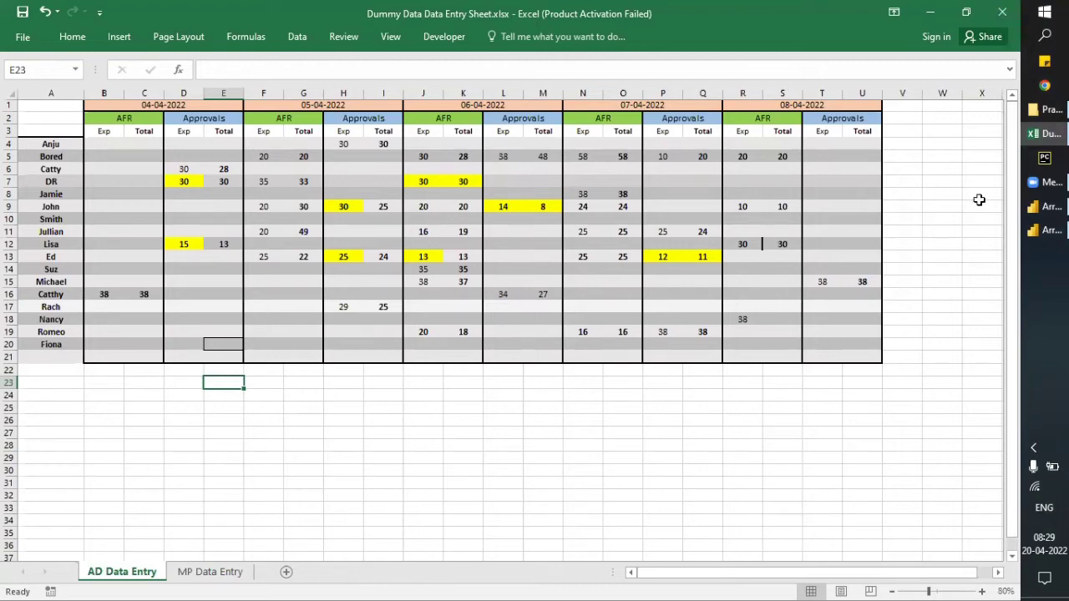
left_click(1049, 229)
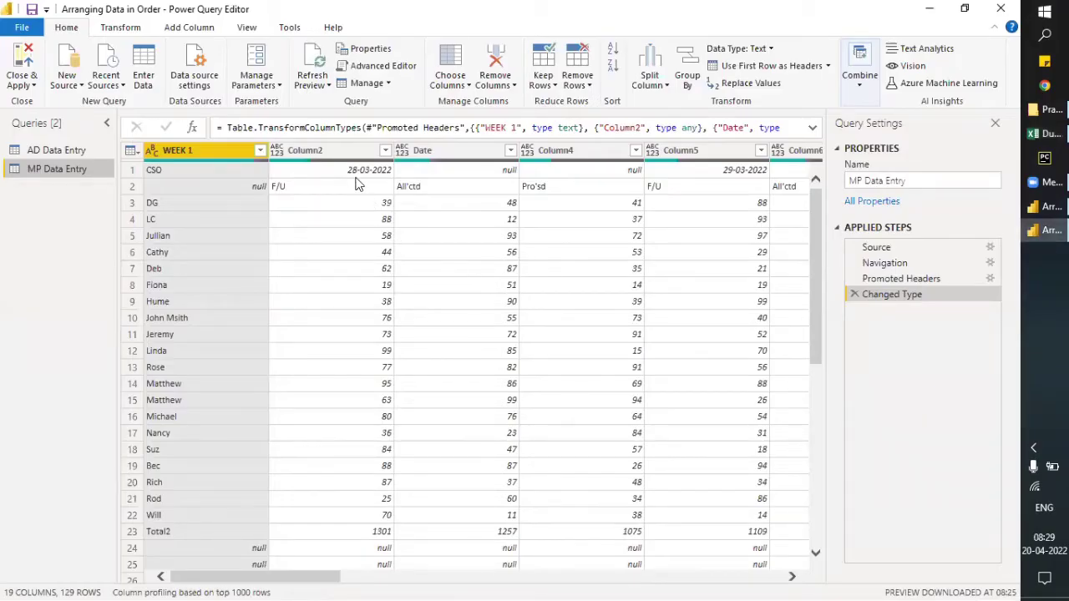
left_click(310, 82)
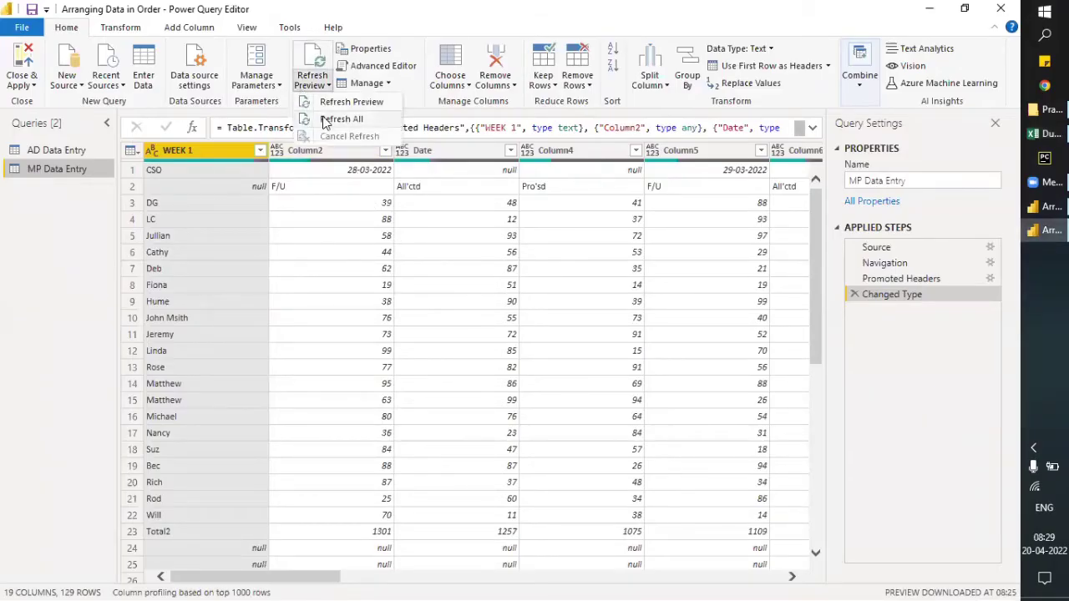
left_click(324, 118)
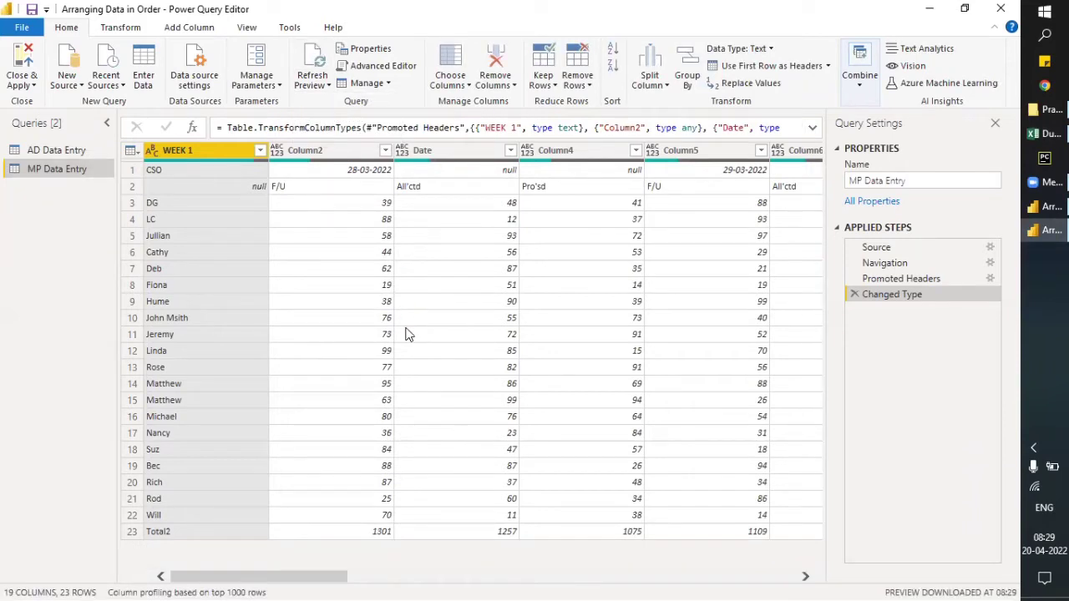
Compare the AD Data Entry query in Power Query with the value area of its Excel worksheet
left_click(57, 150)
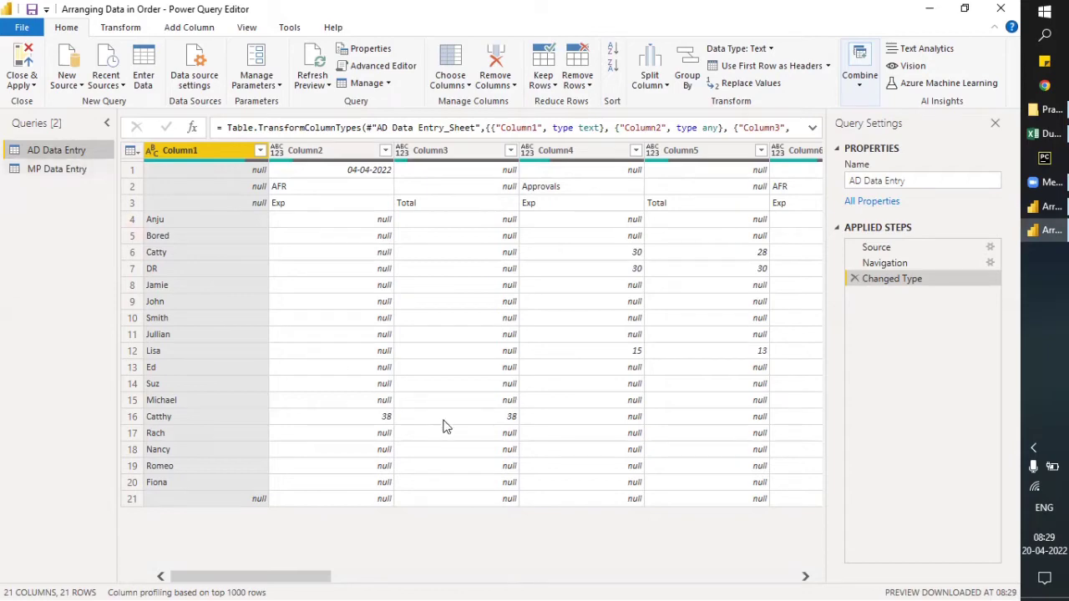
key("alt+Tab")
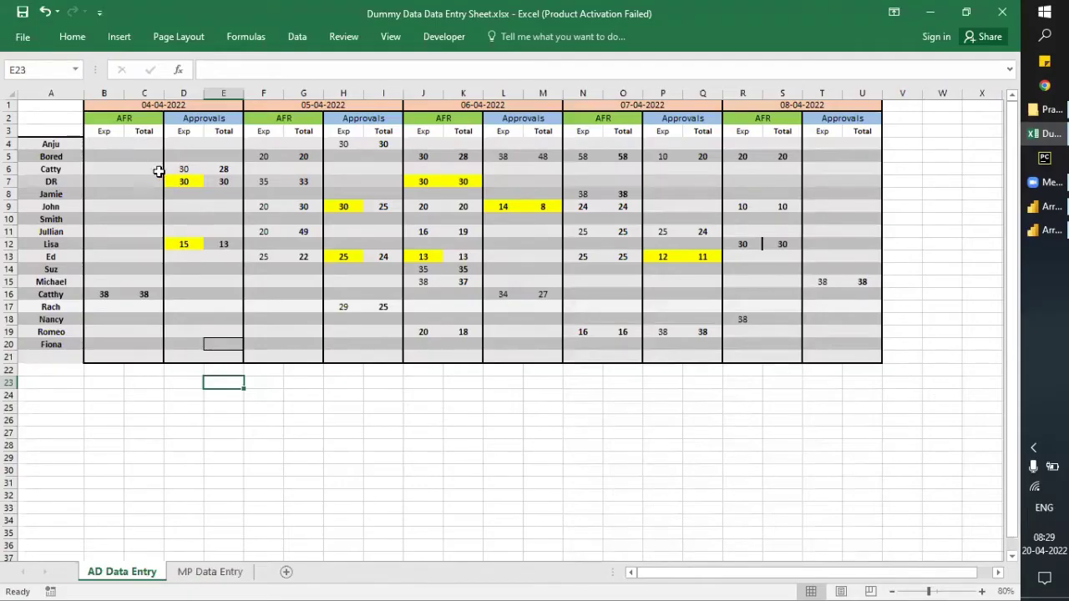
left_click_drag(125, 144, 858, 376)
key("alt+Tab")
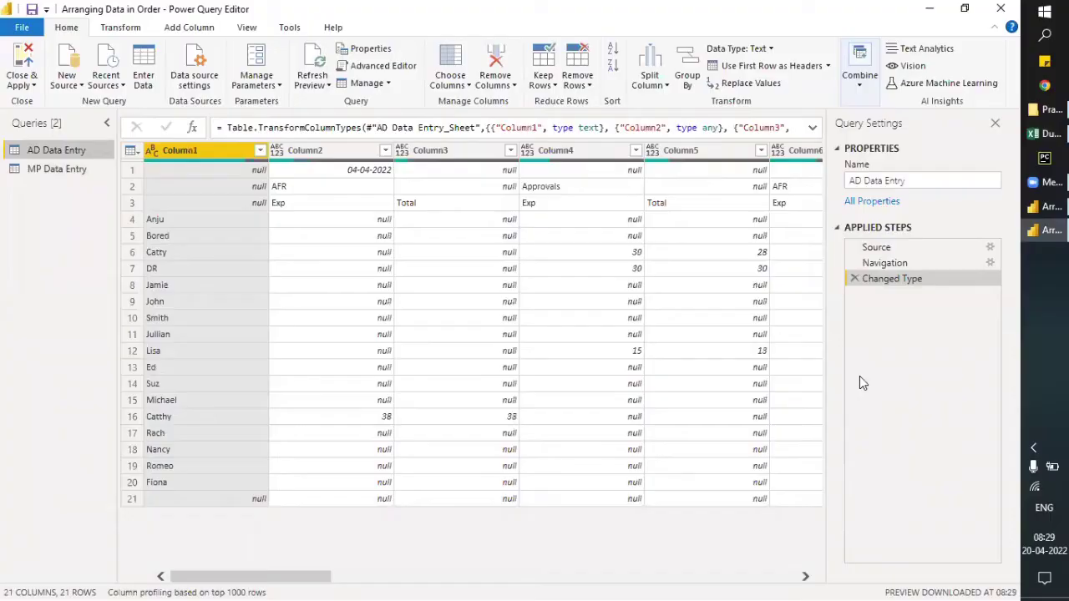
left_click_drag(292, 580, 252, 580)
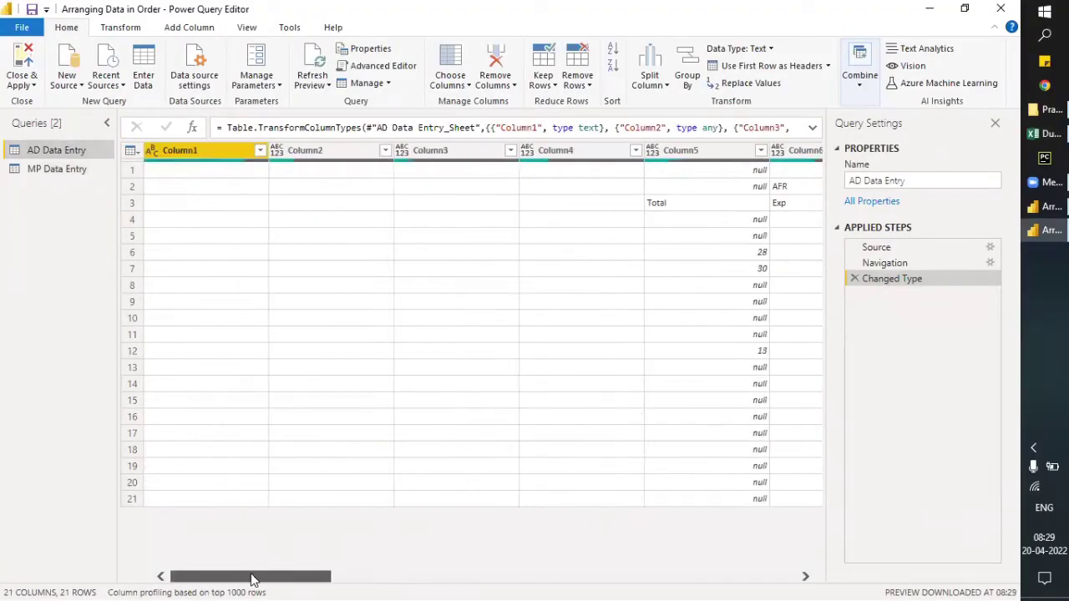
Switch to the Excel workbook and enter =RANDBETWEEN(1,100) in cell B4 of the AD Data Entry sheet
key("alt+Tab")
left_click(144, 156)
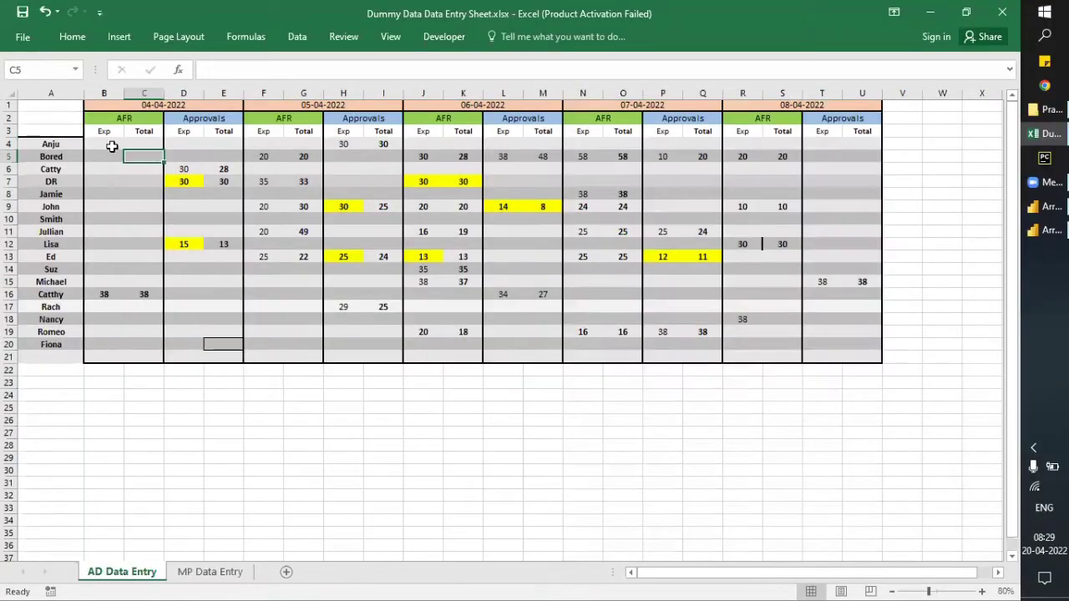
left_click(107, 143)
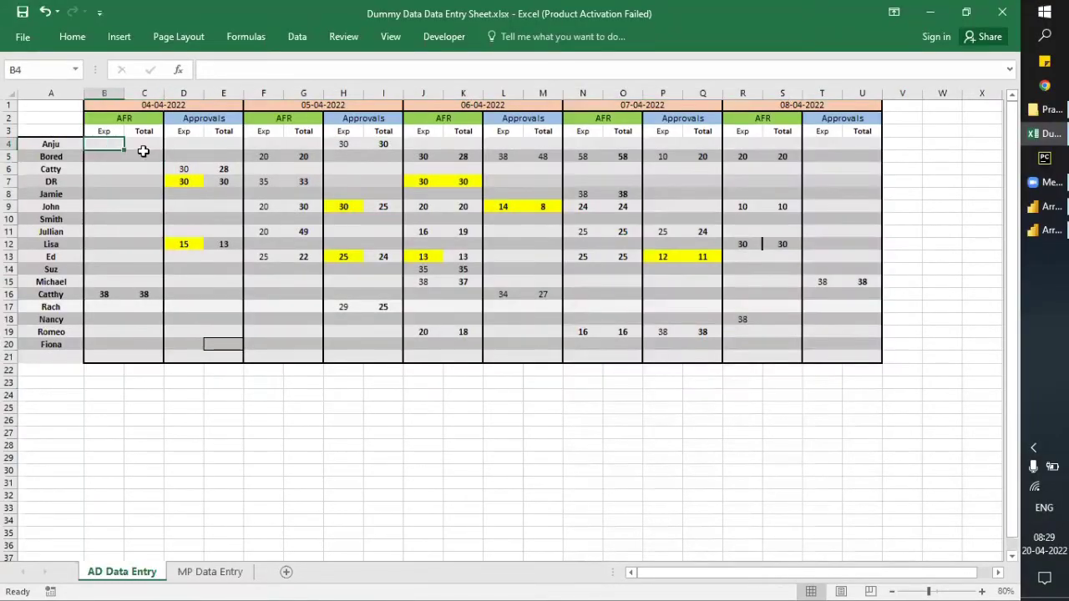
key("Right")
key("Right")
key("Right")
key("Right")
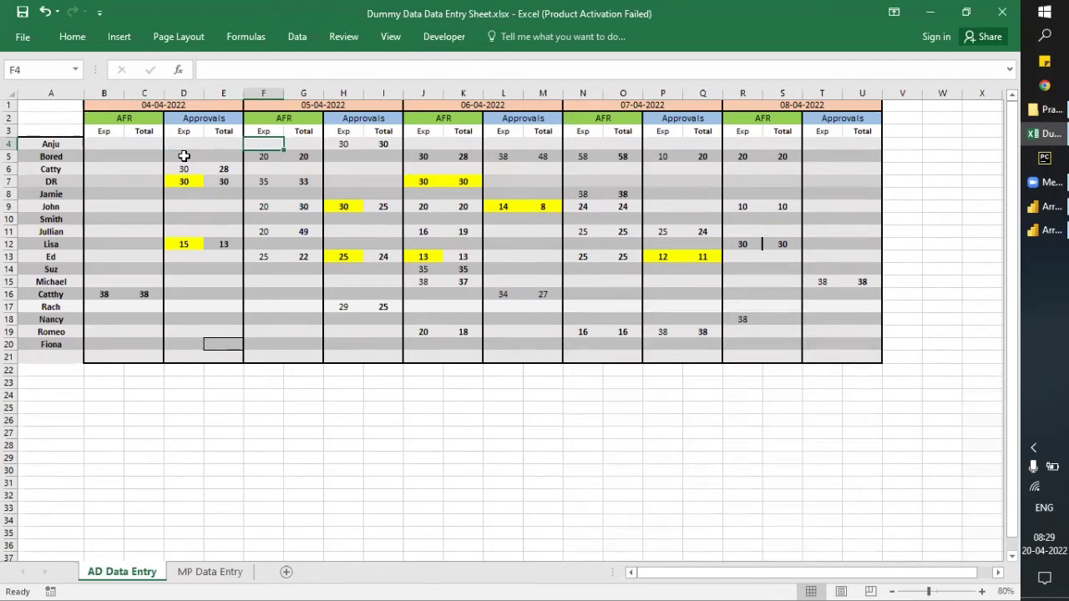
key("Left")
key("Left")
key("Left")
key("Left")
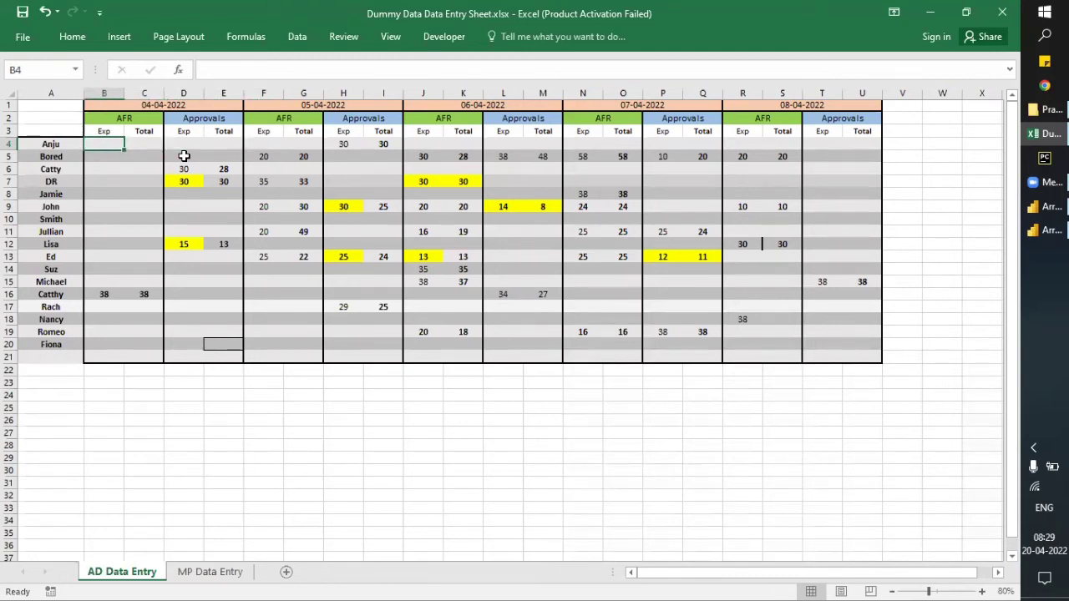
type("=rand")
key("Down")
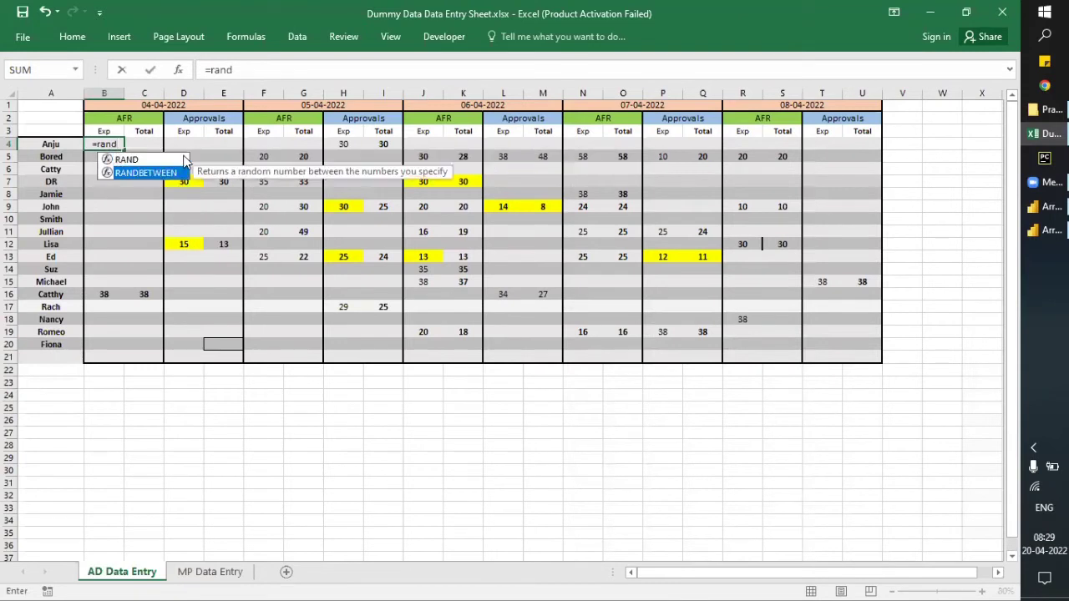
key("Tab")
type("1,100")
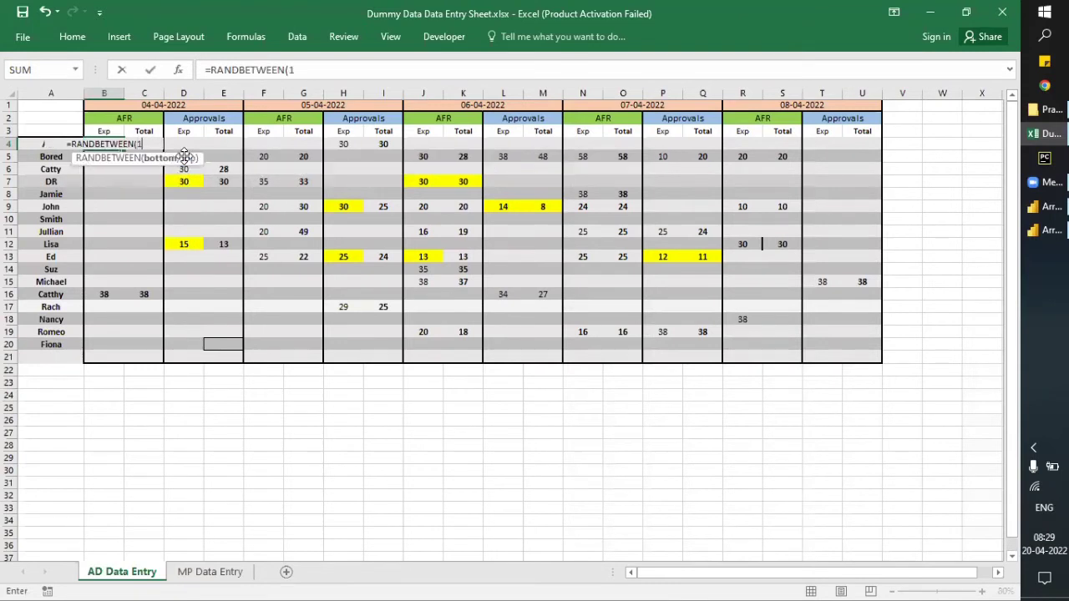
key("Return")
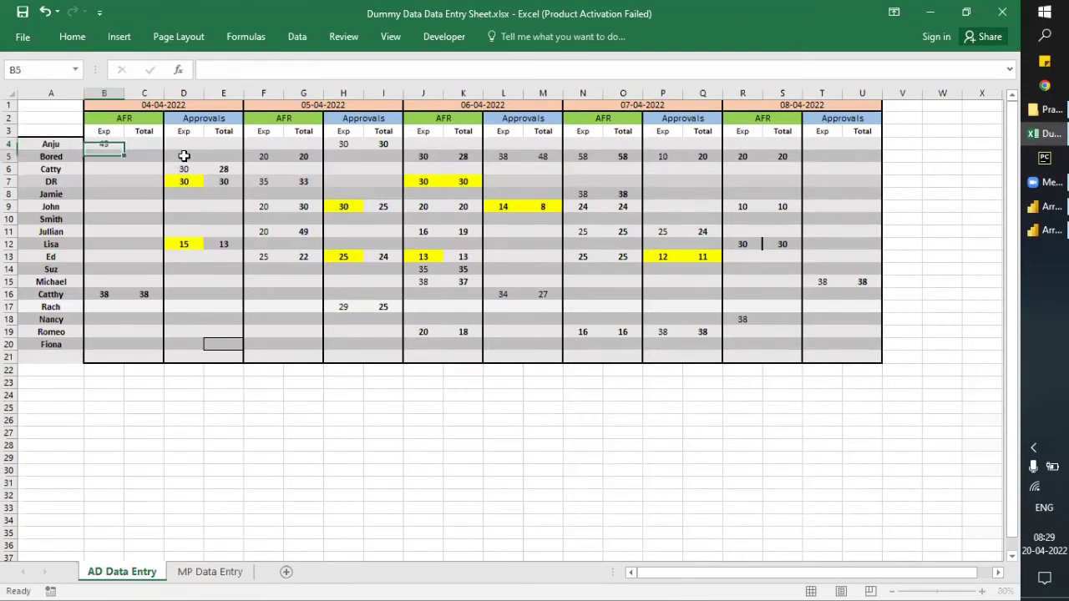
Fill the RANDBETWEEN formula from B4 down and across the whole value area B4:U20
key("Up")
key("ctrl+shift+Down")
key("shift+Down")
key("shift+Down")
key("shift+Down")
key("shift+Down")
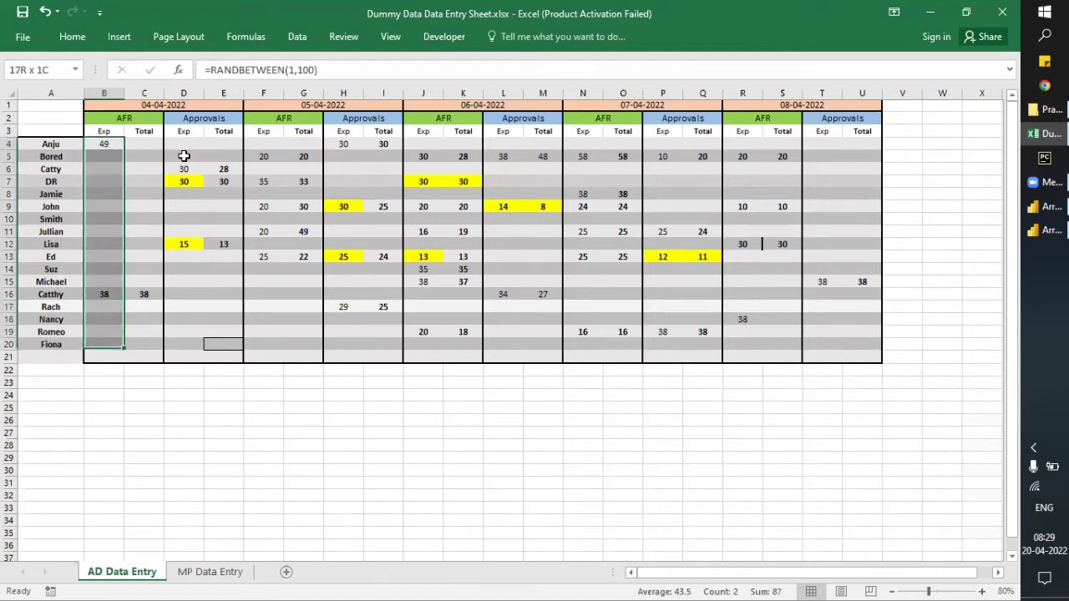
key("shift+Right")
key("shift+Right")
key("shift+Right")
key("shift+Right")
key("shift+Right")
key("shift+Right")
key("shift+Right")
key("shift+Right")
key("shift+Right")
key("shift+Right")
key("shift+Right")
key("shift+Right")
key("shift+Right")
key("shift+Right")
key("shift+Right")
key("shift+Right")
key("shift+Right")
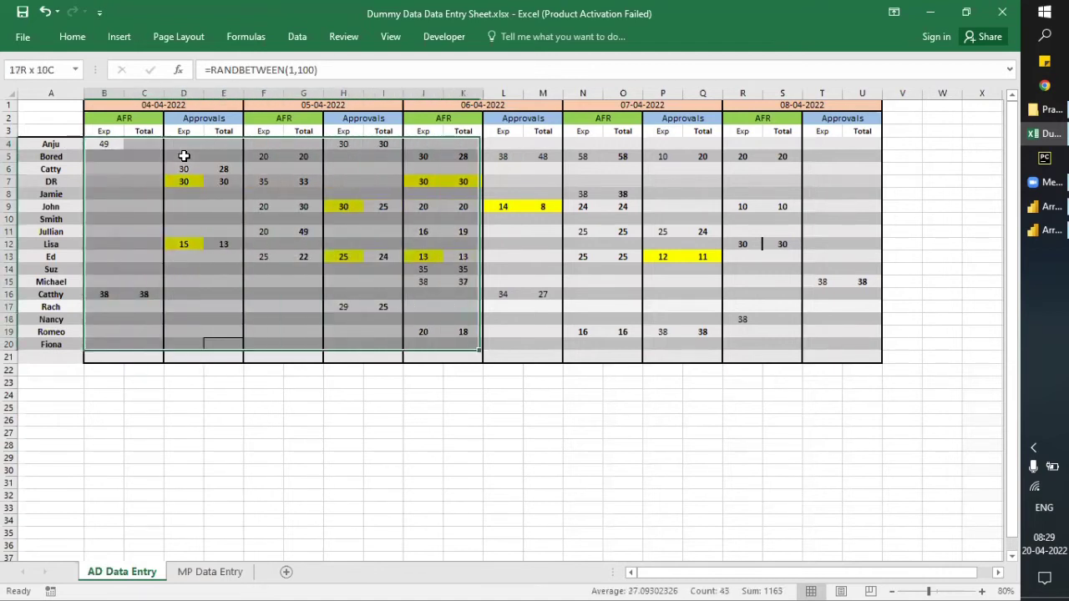
key("shift+Right")
key("shift+Right")
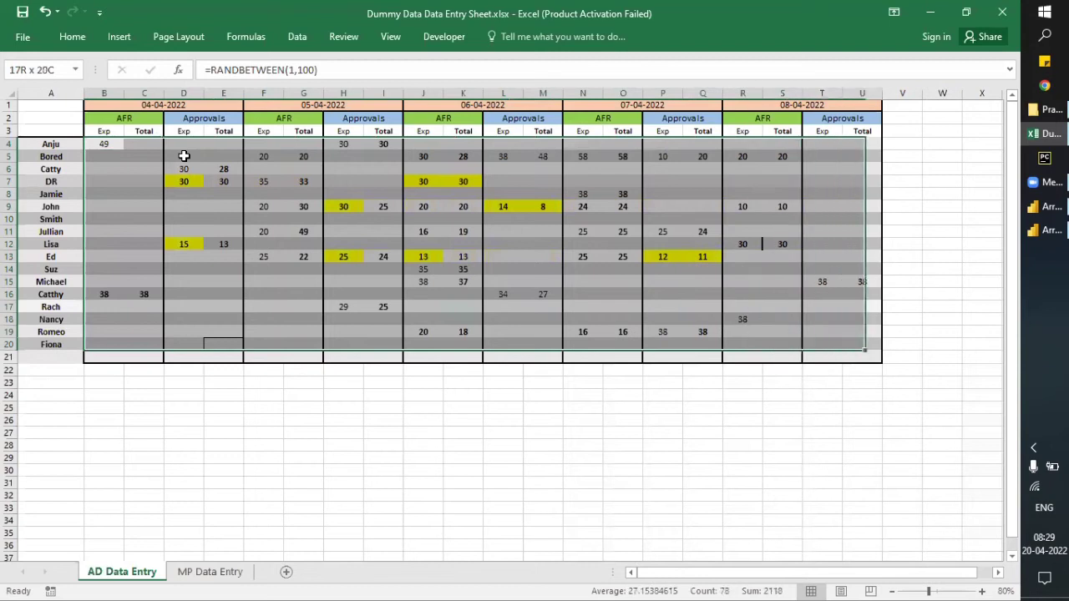
key("ctrl+d")
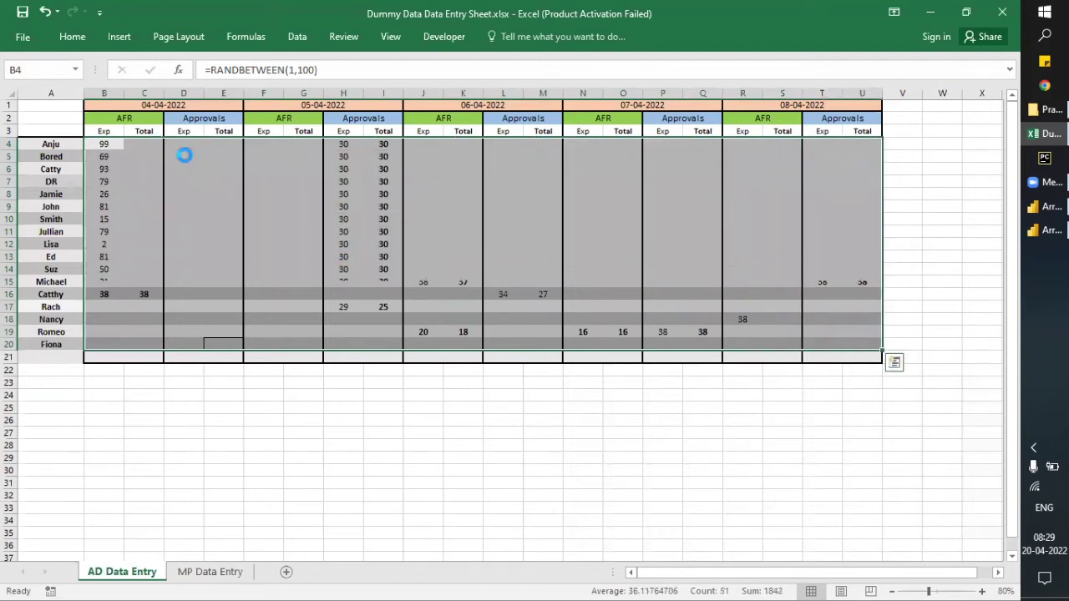
key("ctrl+r")
key("Left")
key("Down")
left_click(184, 157)
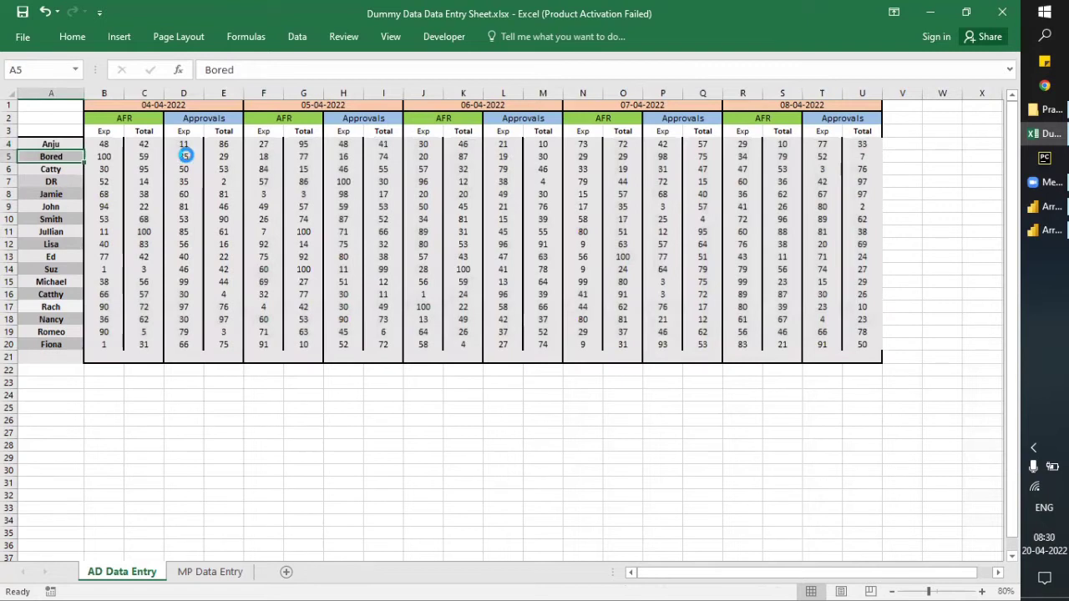
Switch to the Power Query Editor, refresh all query previews, and compare the AD Data Entry query with its Excel sheet
key("alt+Tab")
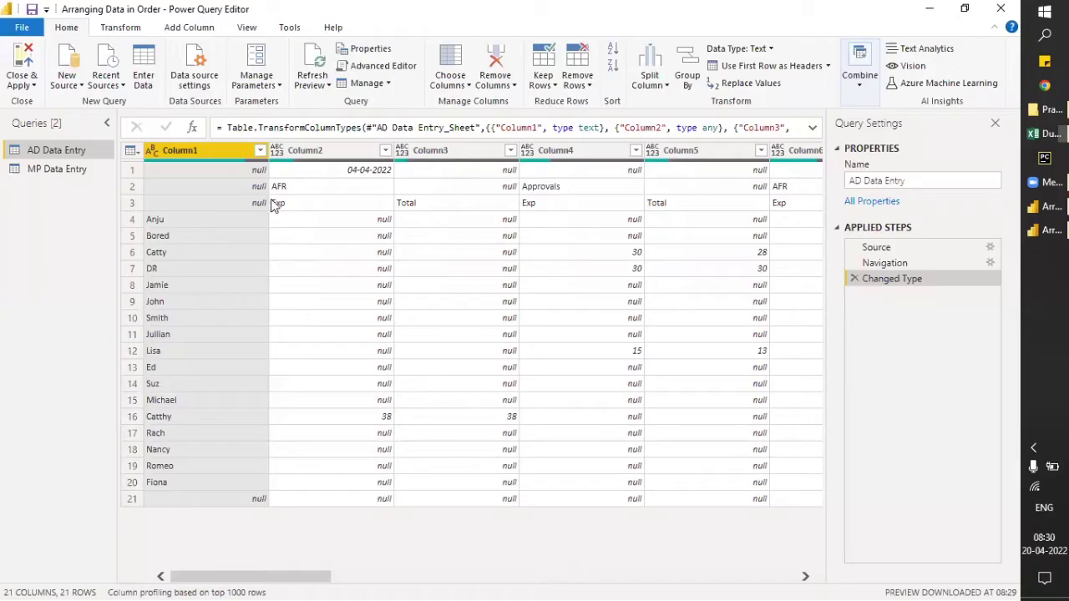
left_click(313, 82)
left_click(331, 121)
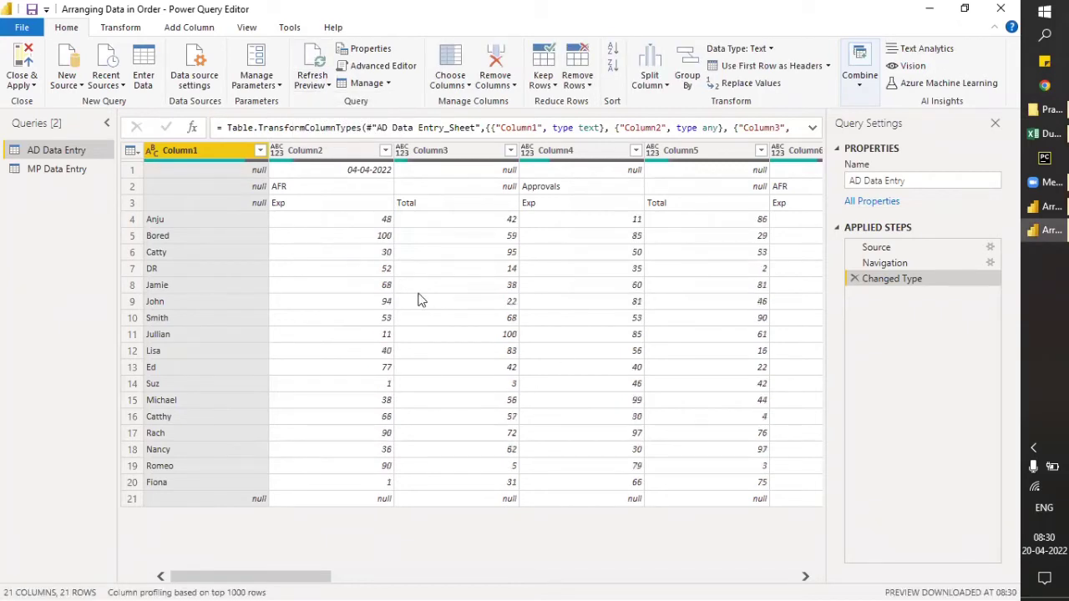
key("alt+Tab")
left_click(345, 243)
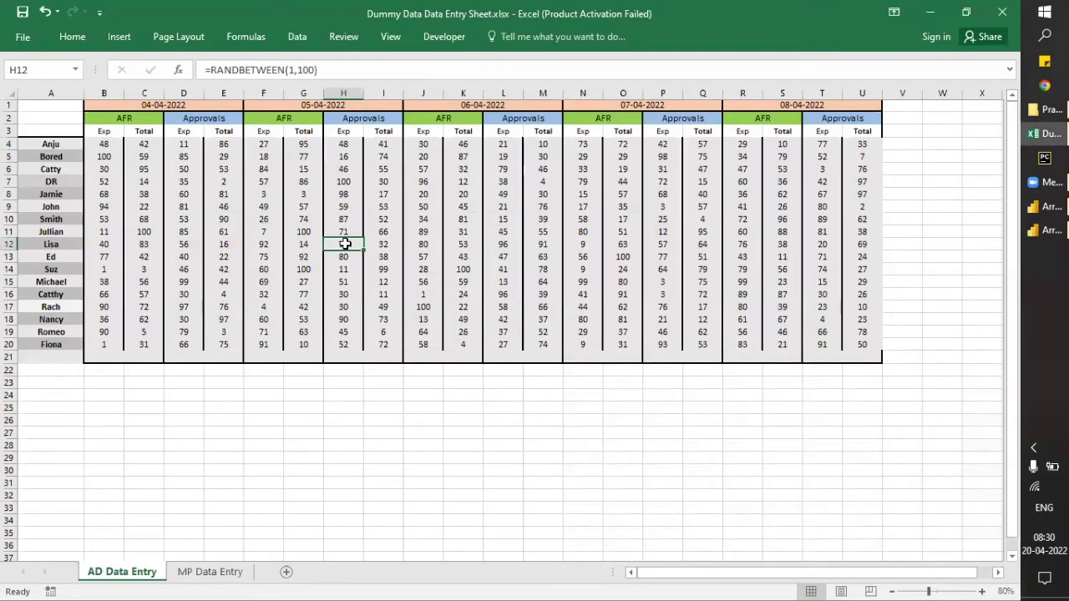
key("alt+Tab")
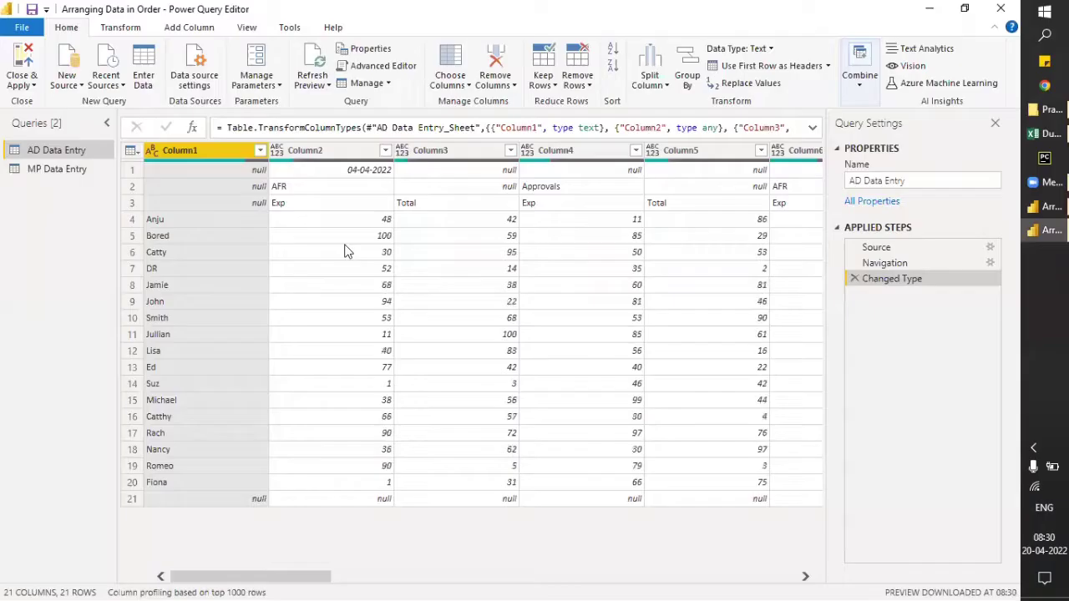
Duplicate the AD Data Entry and MP Data Entry queries, and return to the original AD Data Entry query
right_click(52, 152)
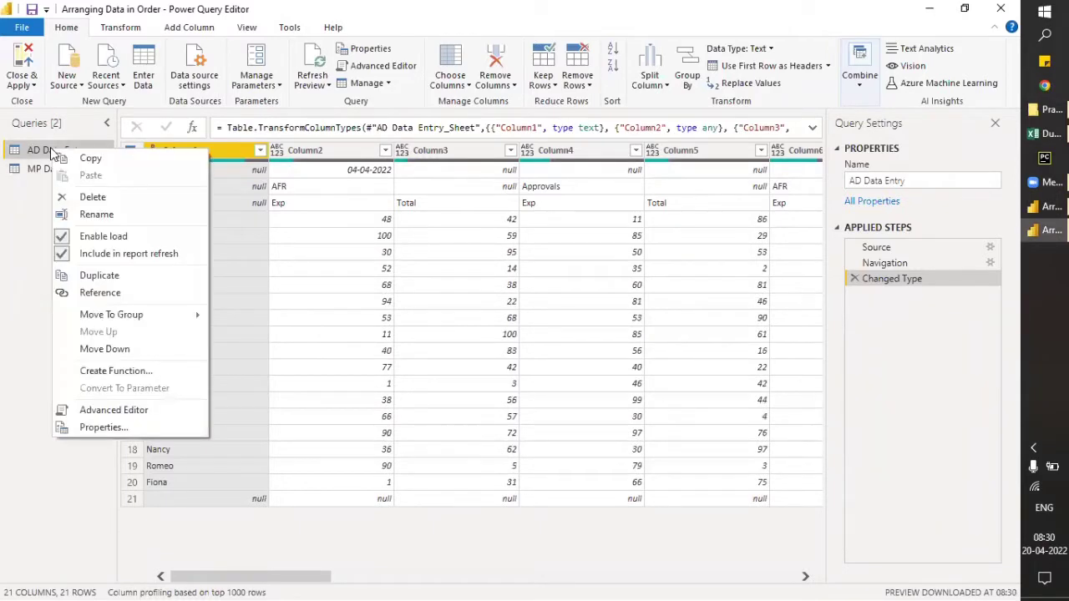
left_click(103, 279)
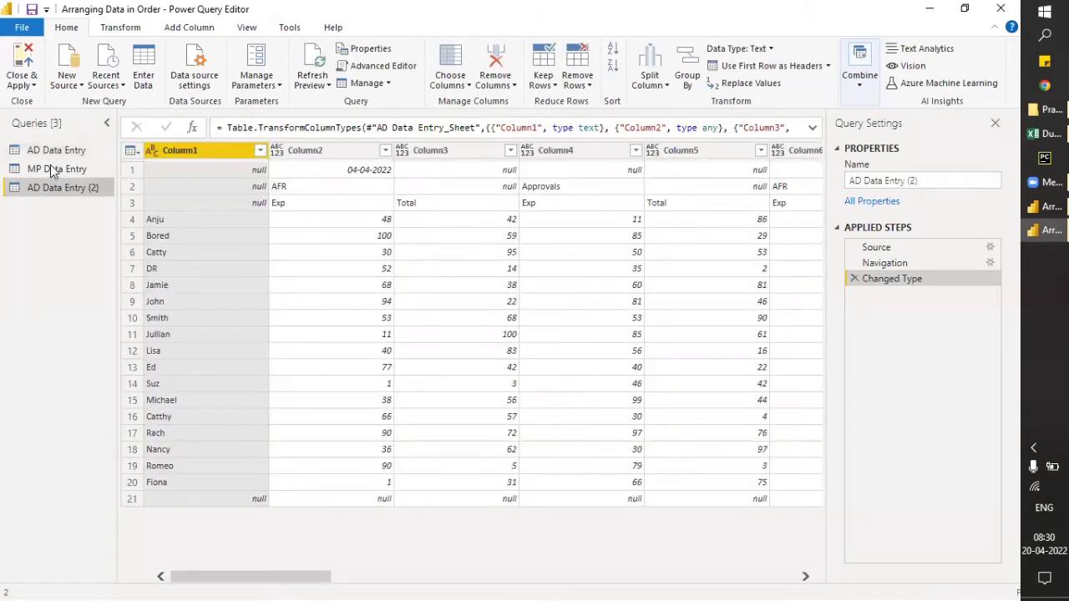
right_click(48, 168)
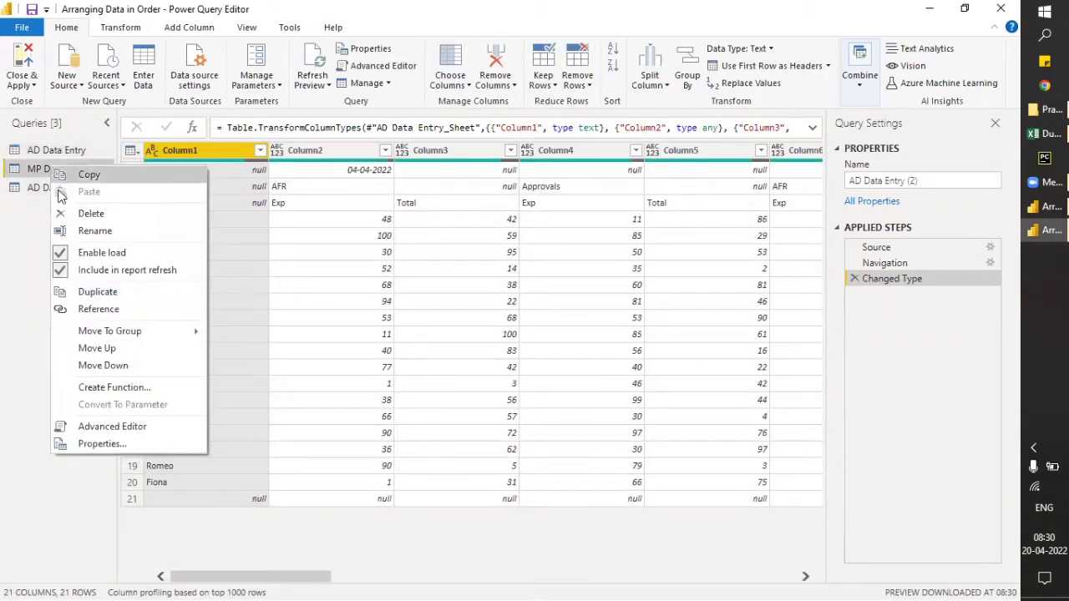
left_click(94, 293)
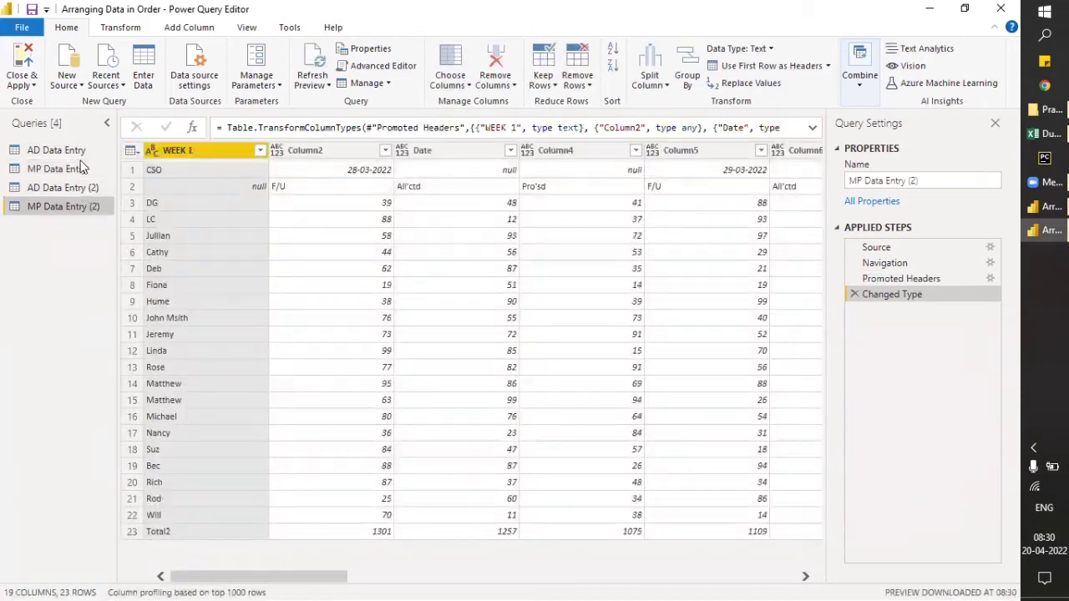
left_click(74, 148)
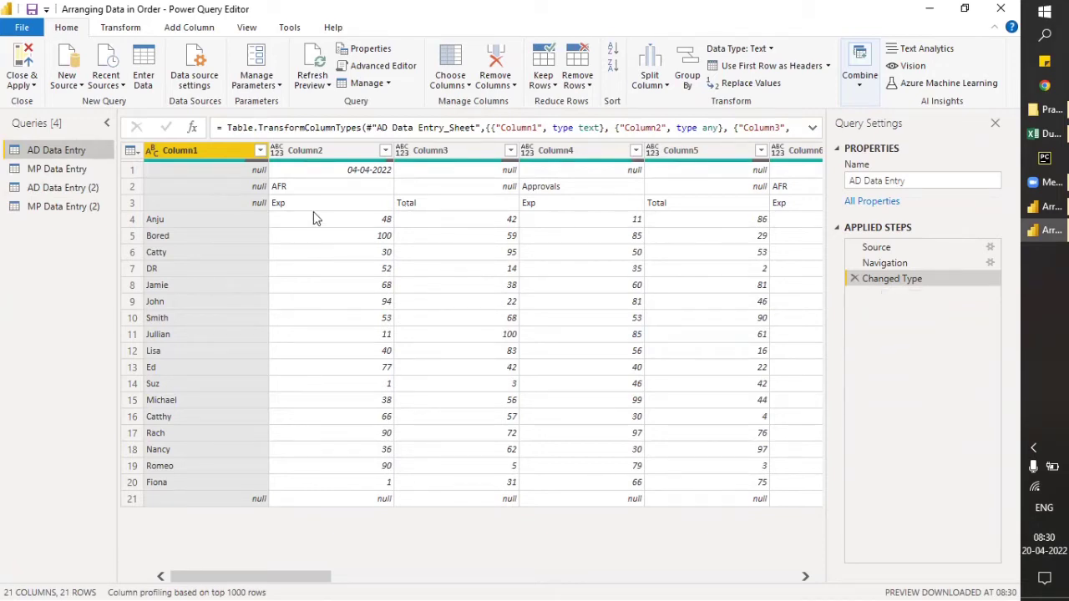
In Excel, copy cell H20 and examine the Paste Special options, including Transpose, without pasting anything
left_click(1049, 134)
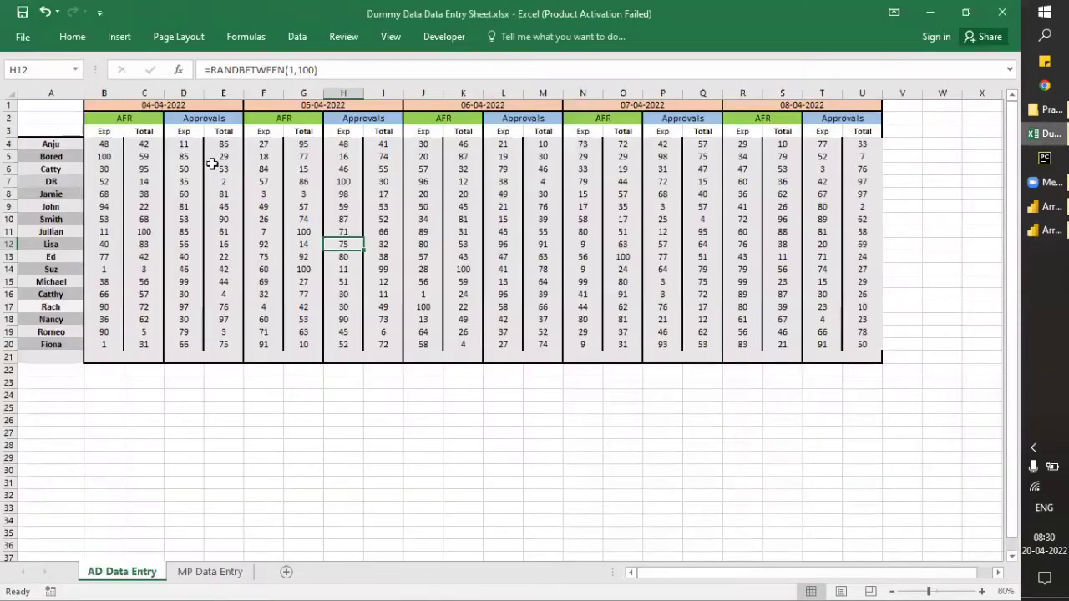
left_click(72, 36)
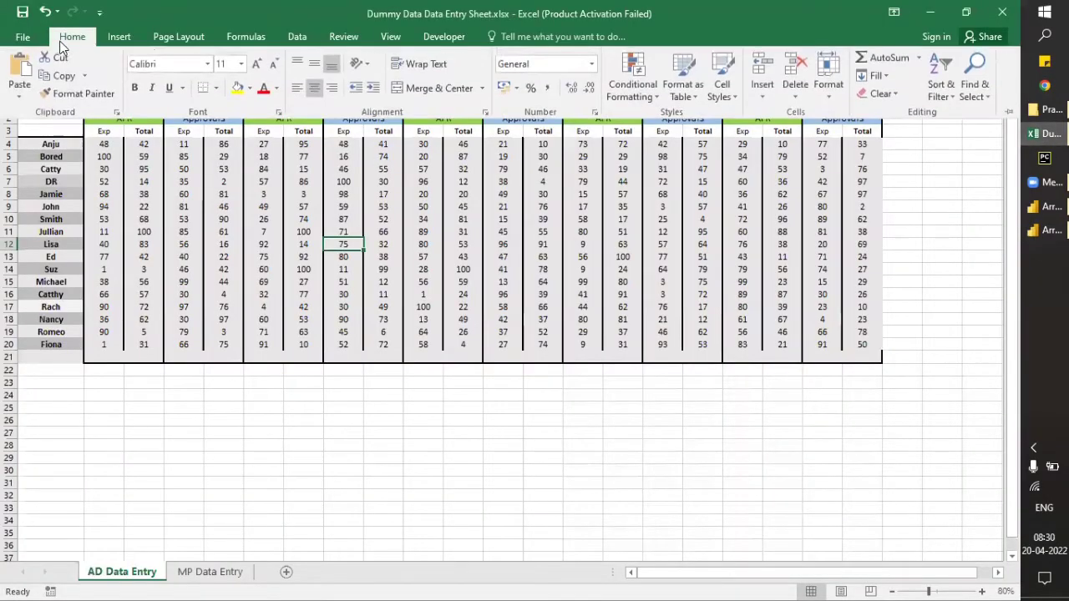
left_click(25, 100)
left_click(350, 377)
left_click(351, 343)
key("ctrl+c")
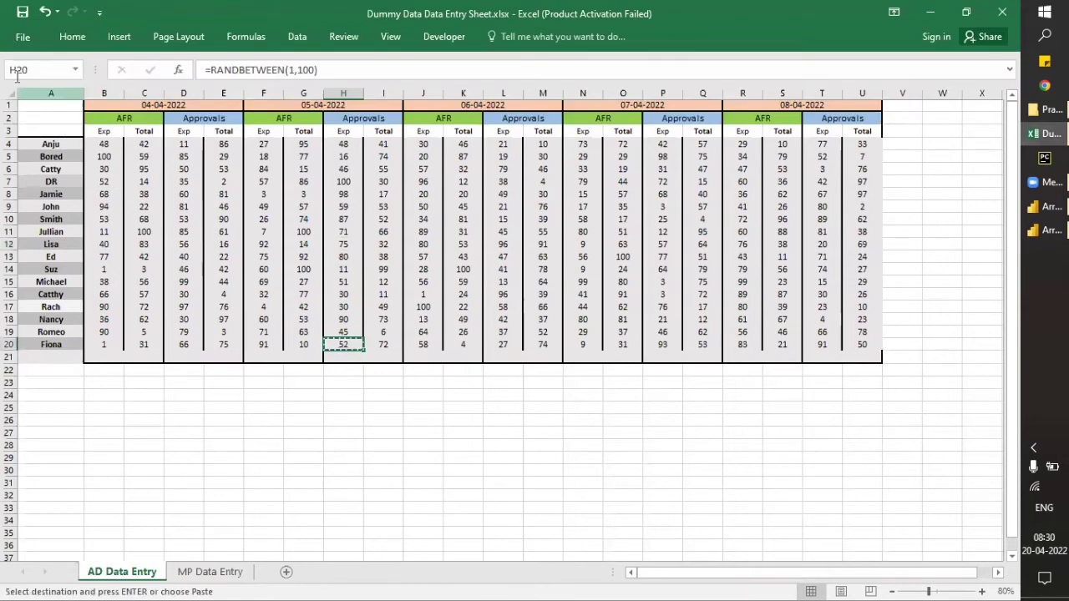
left_click(22, 37)
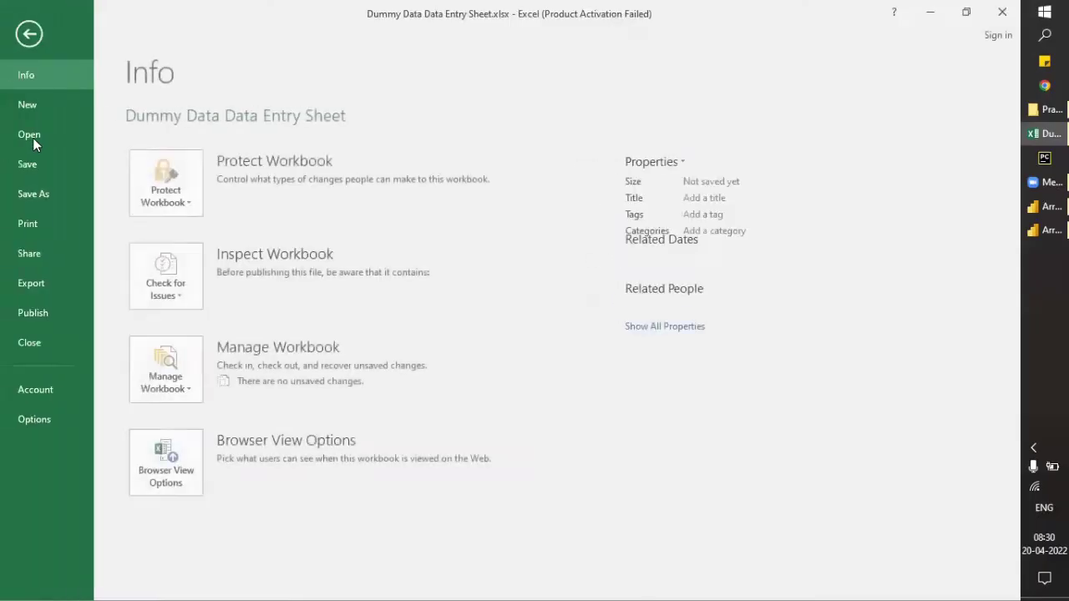
left_click(33, 33)
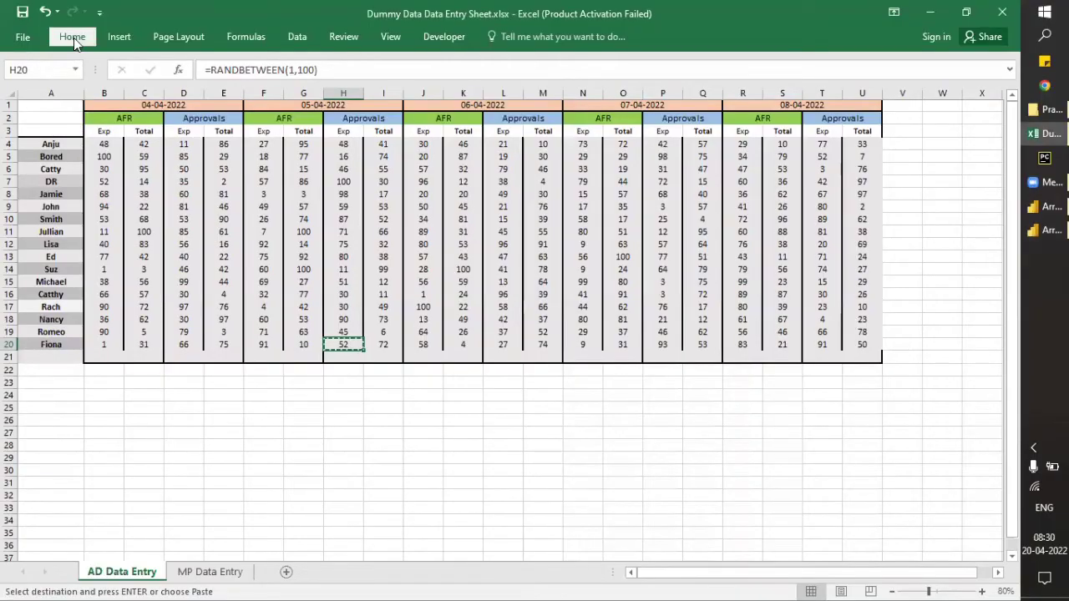
left_click(72, 37)
left_click(20, 92)
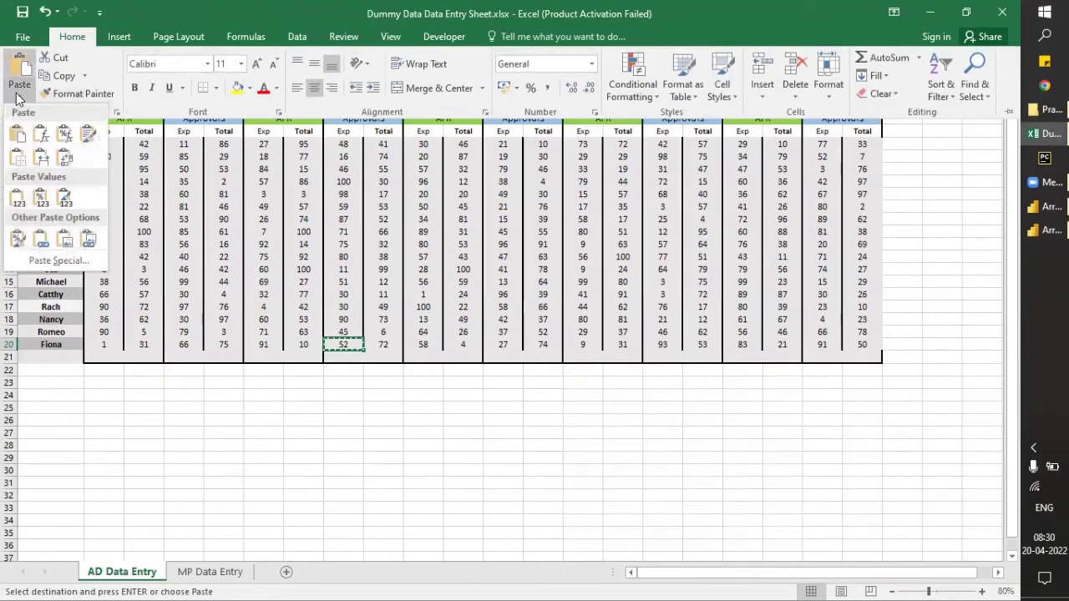
left_click(40, 265)
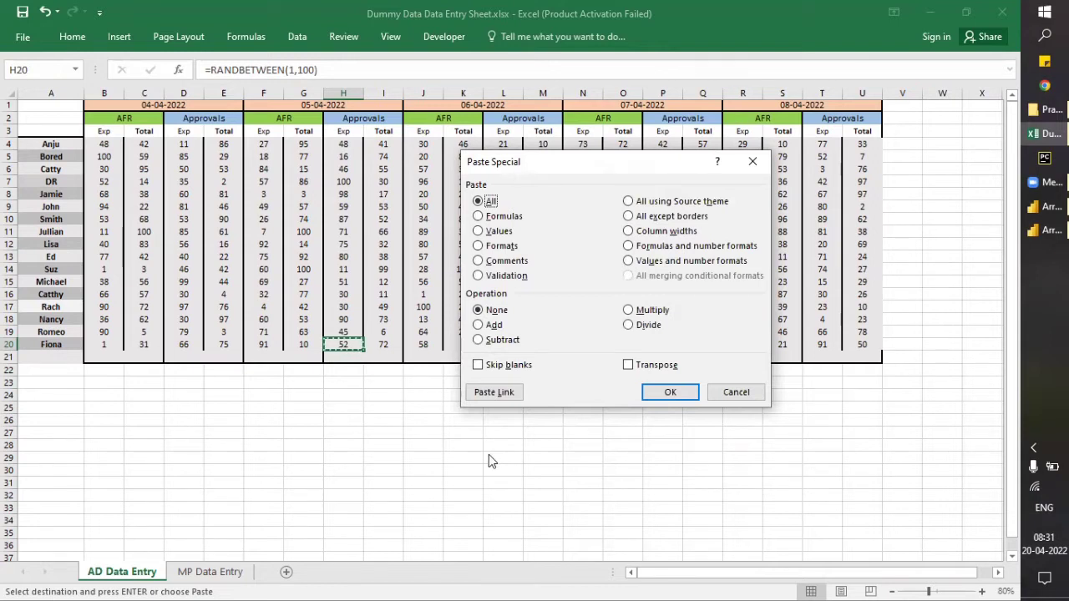
left_click(736, 392)
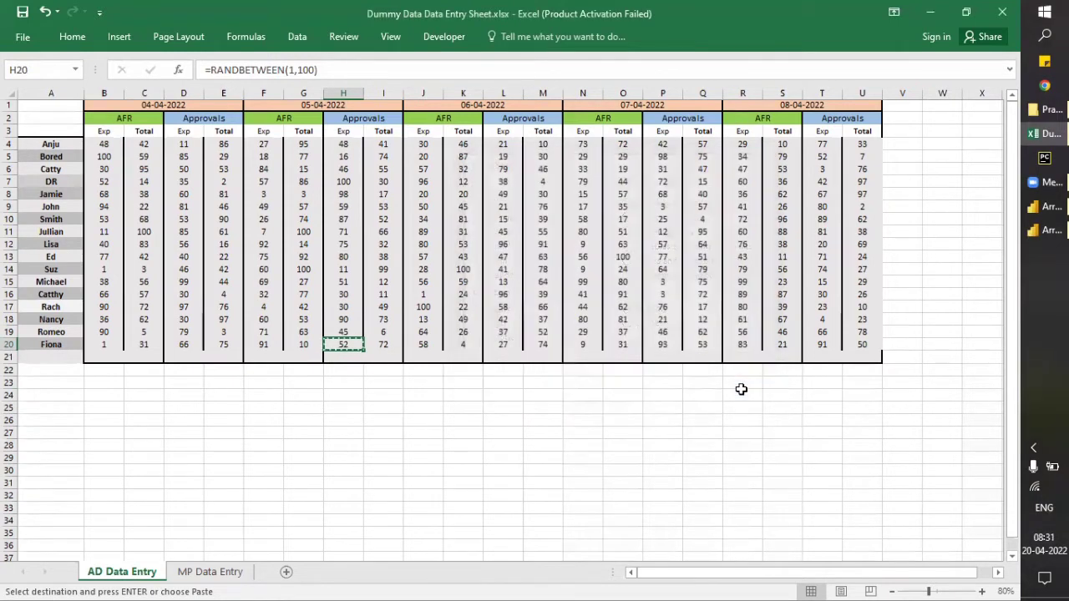
Switch back to the Power Query Editor and transpose the AD Data Entry table
key("alt+Tab")
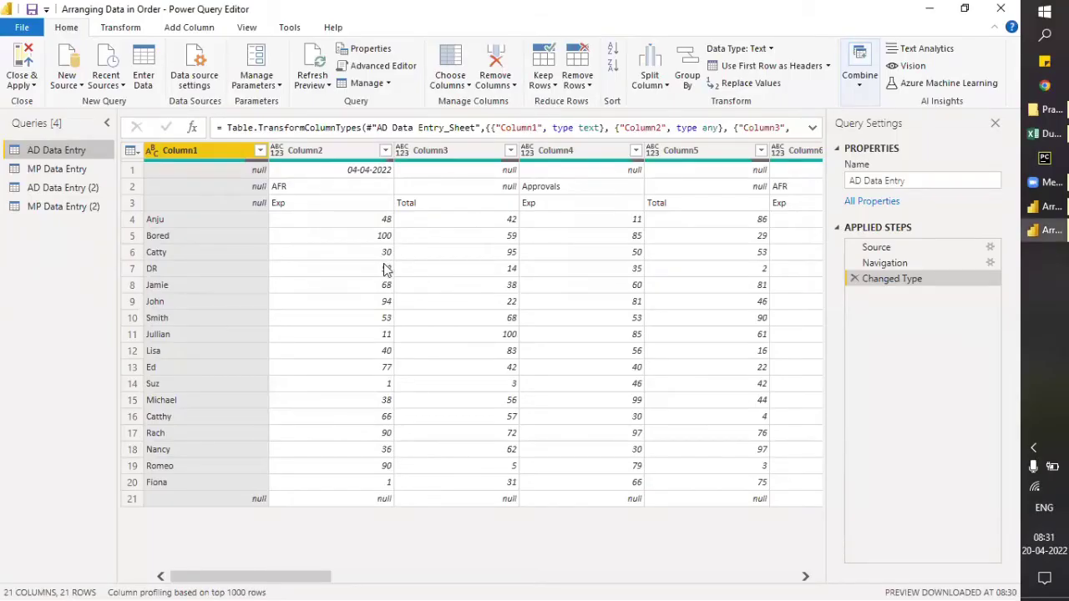
left_click(126, 27)
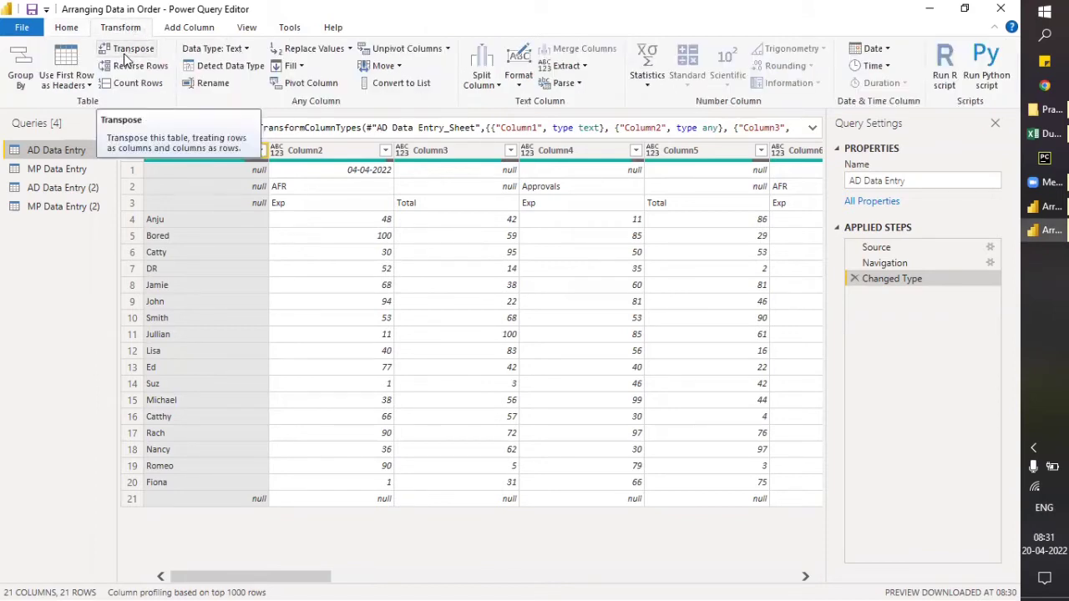
left_click(124, 54)
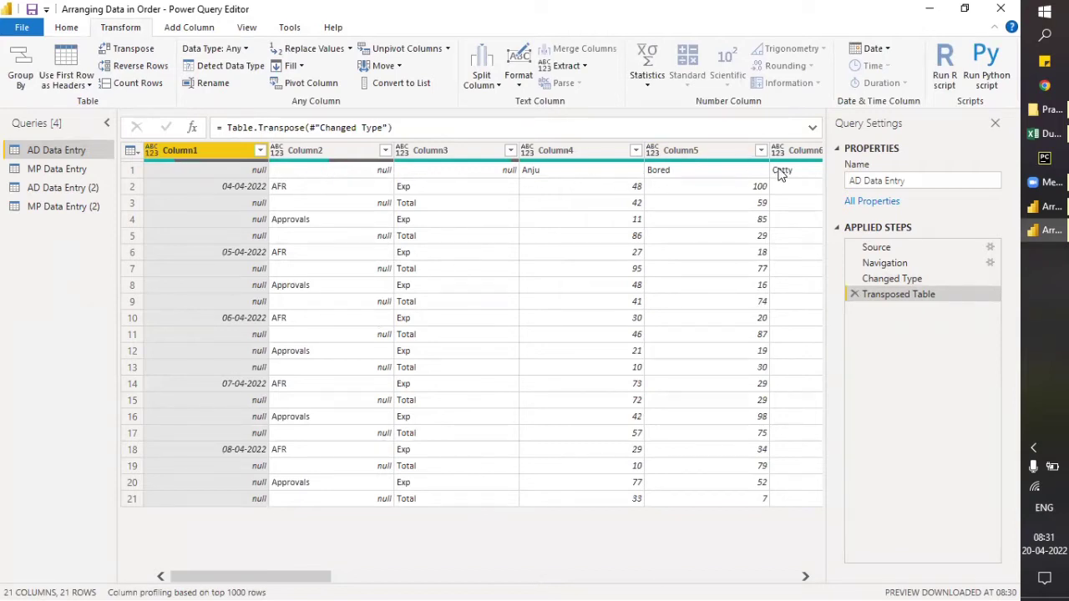
Promote the first row of the transposed AD Data Entry table to column headers
left_click(66, 27)
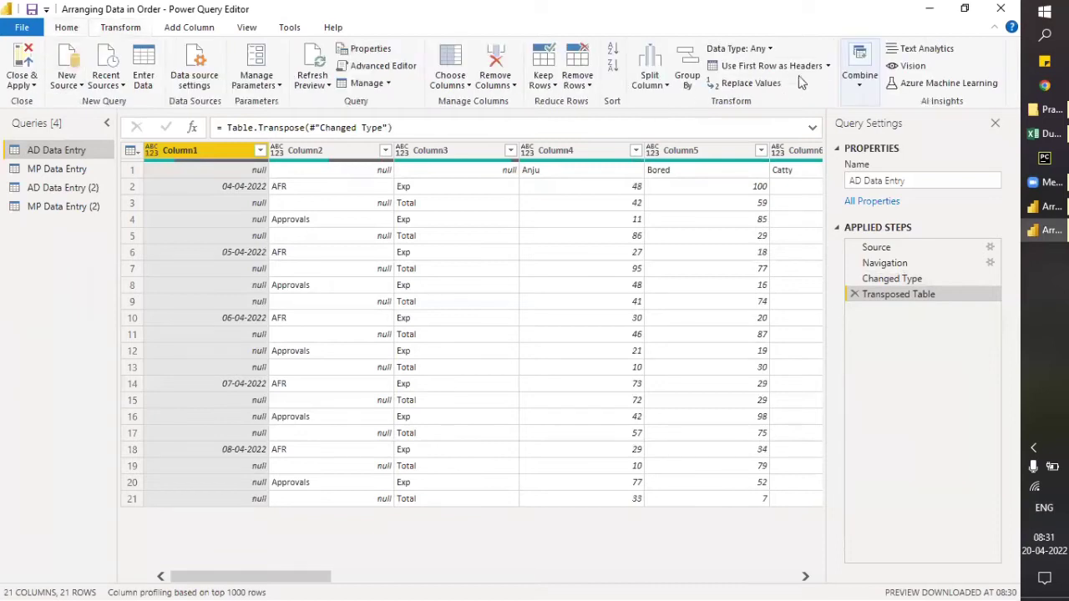
left_click(826, 66)
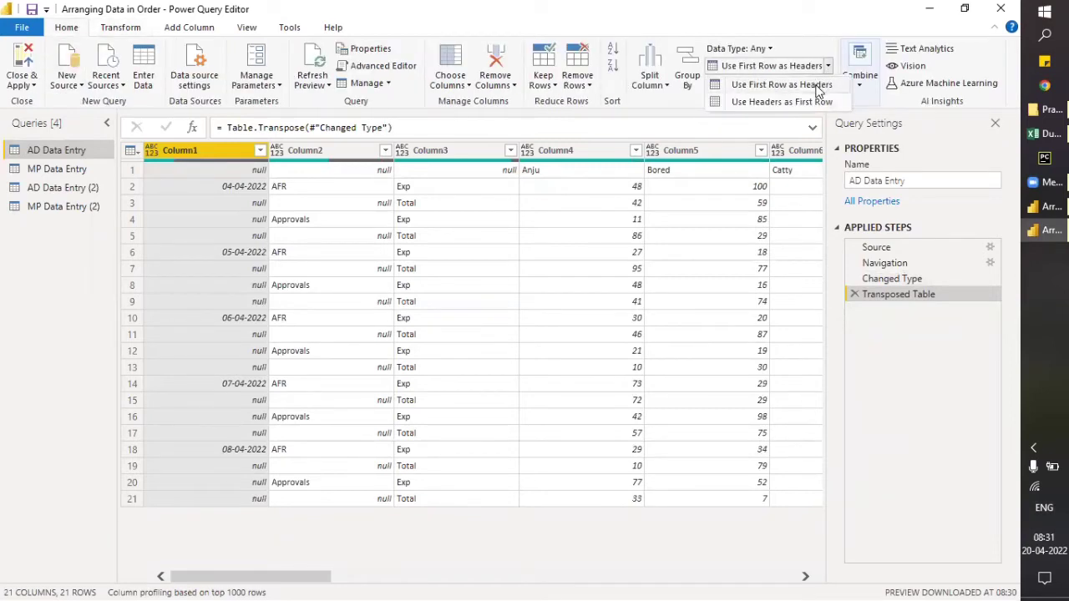
left_click(781, 84)
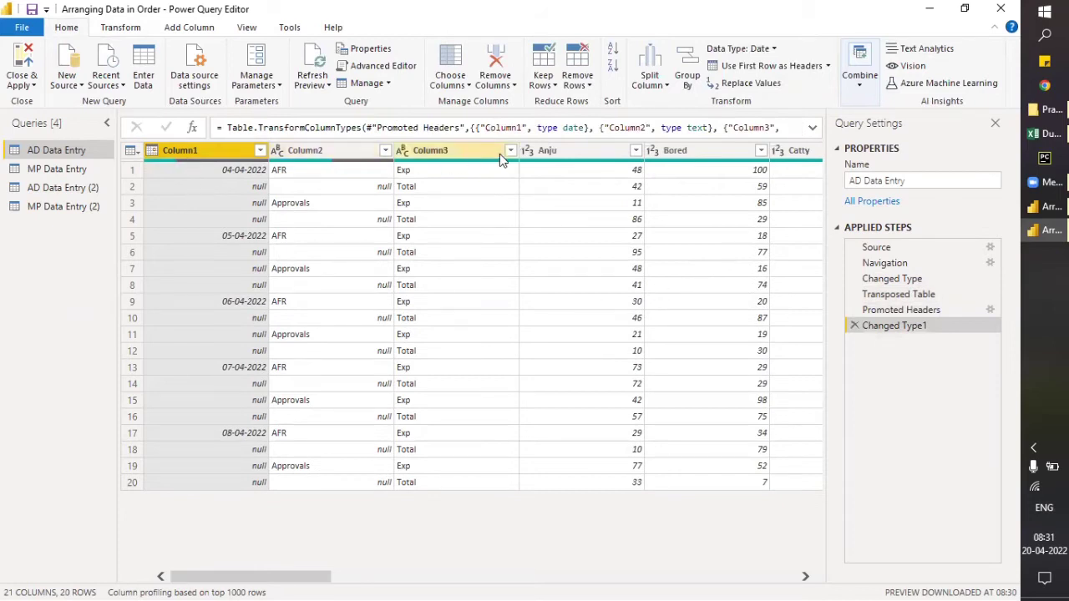
Rename Column1, which holds the dates in the AD Data Entry query, as Date
left_click_drag(243, 582, 768, 582)
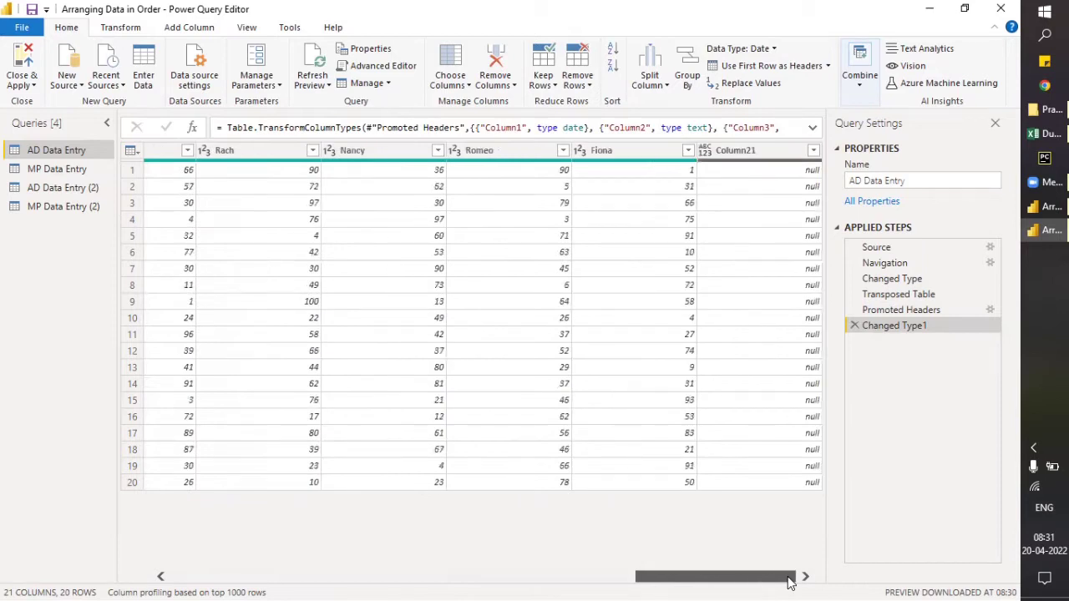
left_click(457, 582)
left_click(457, 582)
left_click_drag(457, 582, 177, 582)
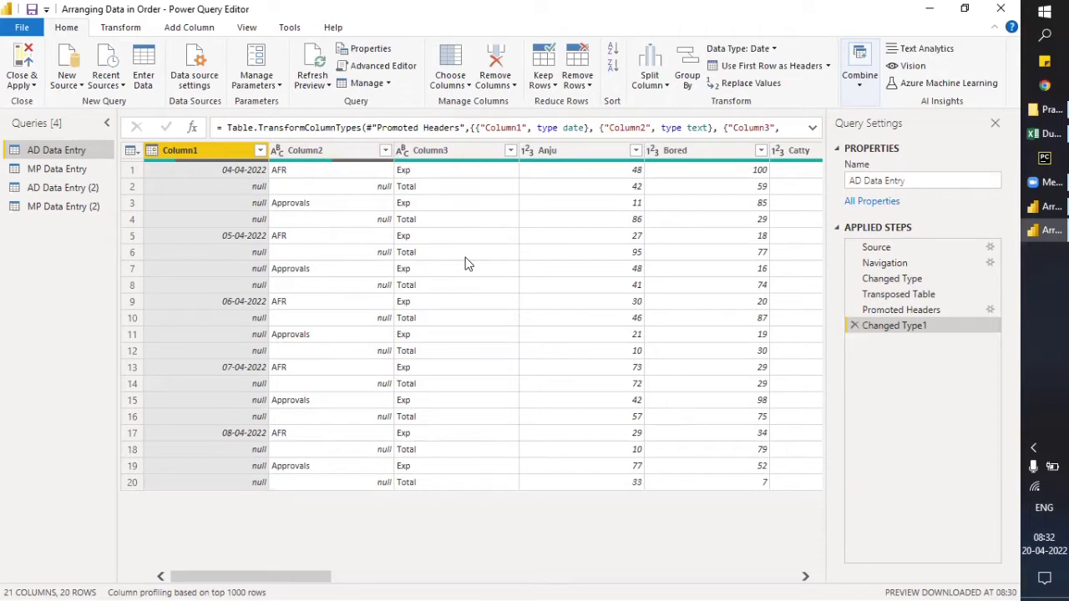
double_click(191, 154)
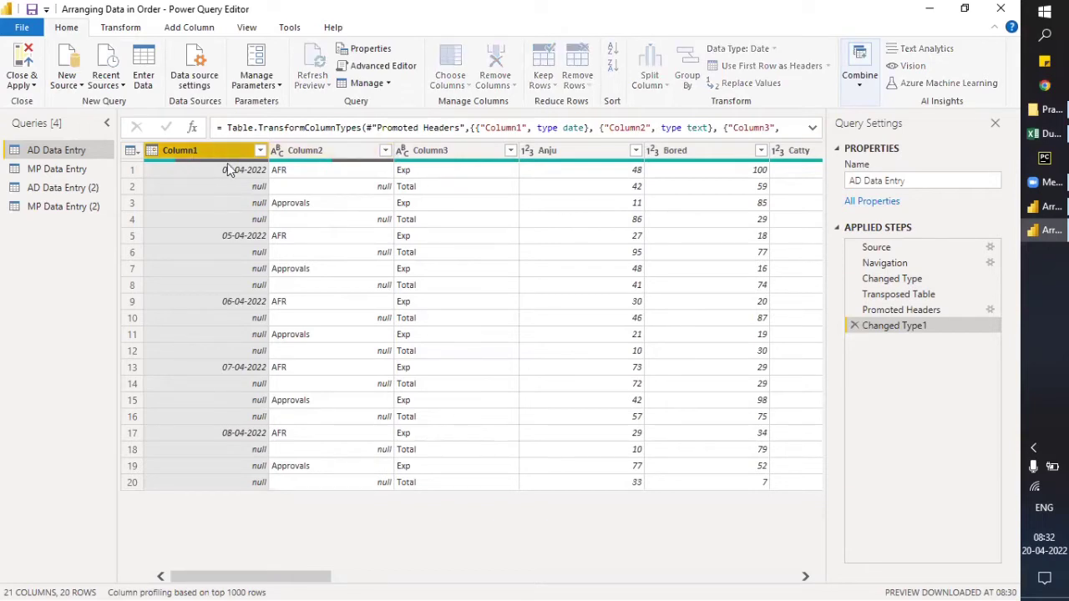
type("Date")
key("Return")
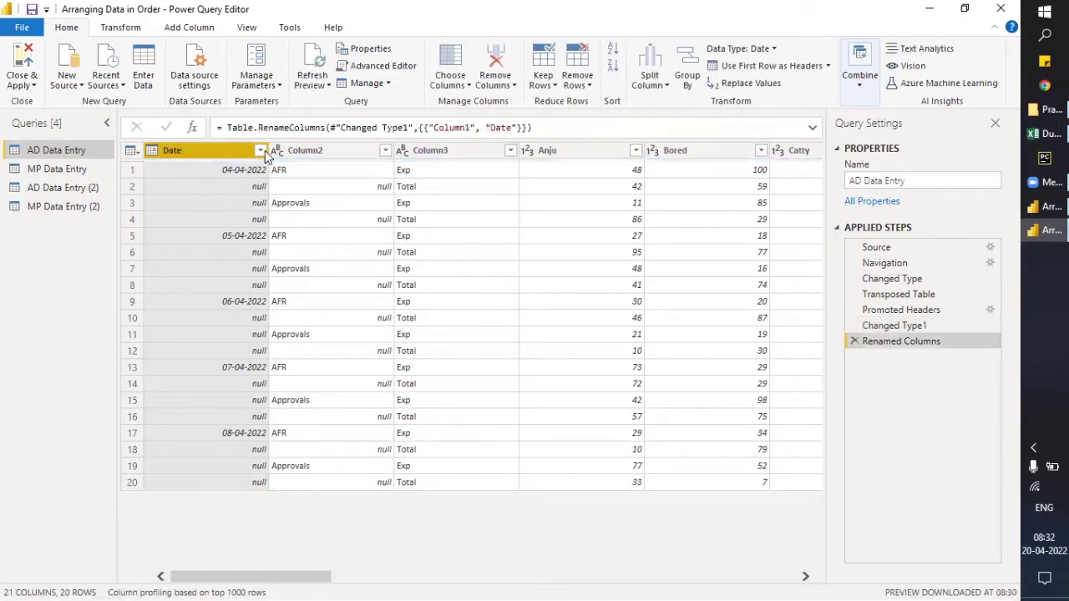
Rename Column2 of the AD Data Entry query as Type and Column3 as Sub Type
double_click(309, 150)
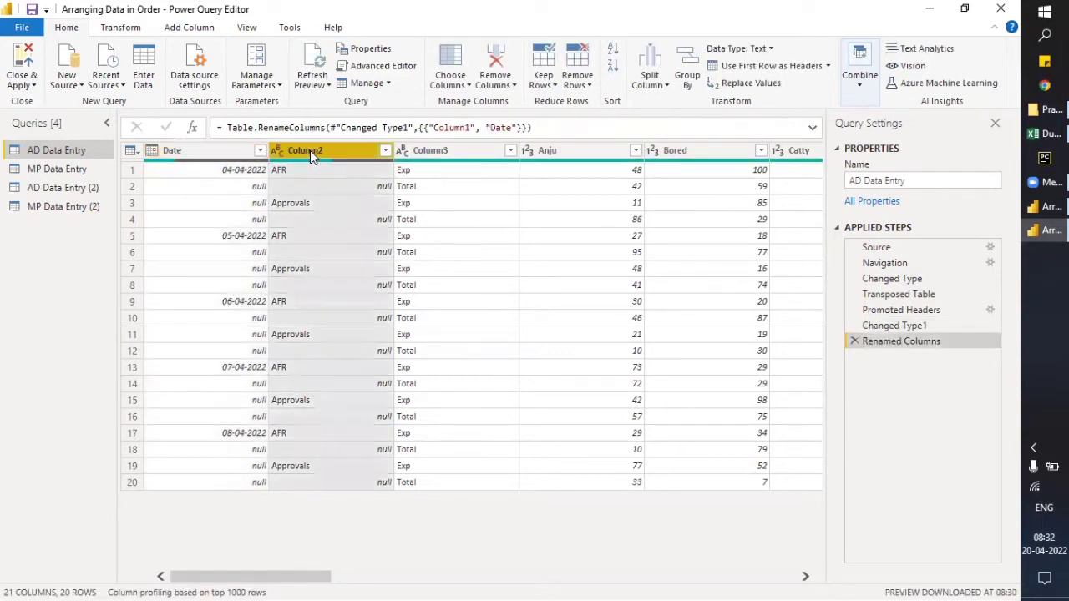
type("Tyu")
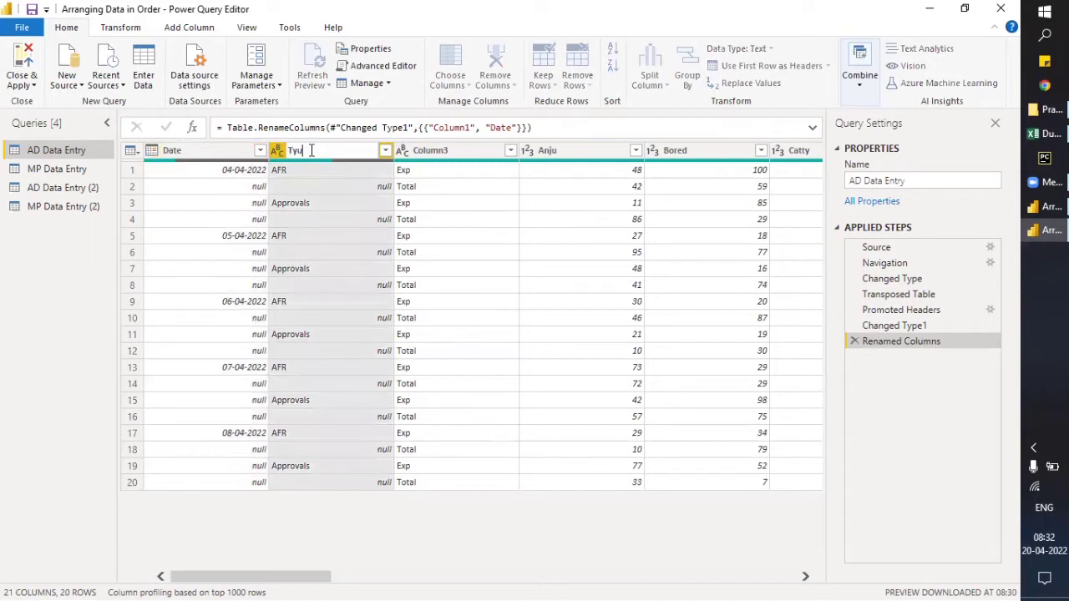
type("pe")
key("Return")
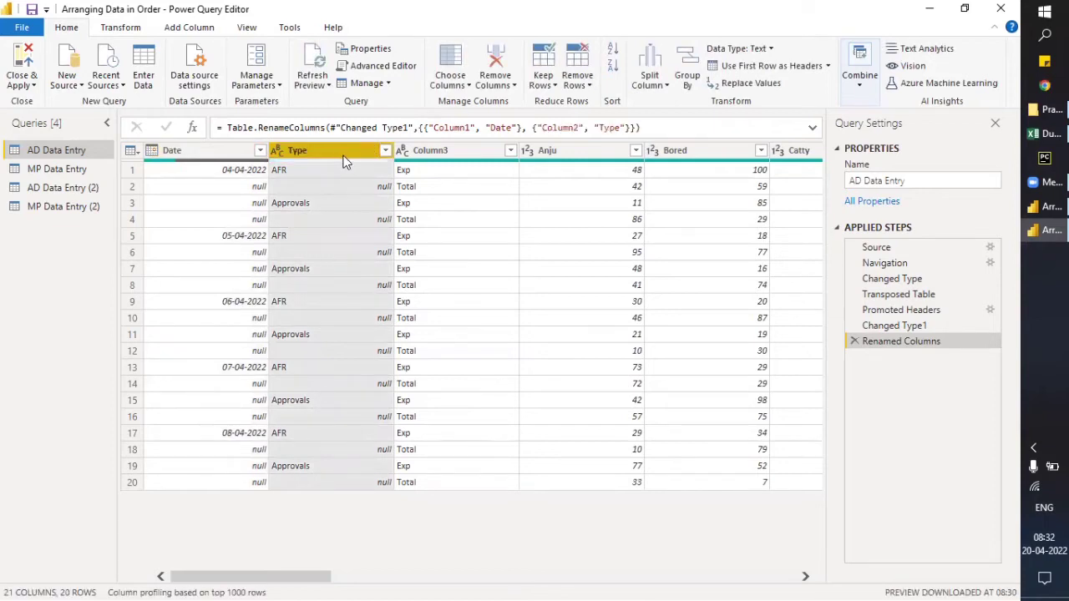
double_click(437, 152)
type("Sub type")
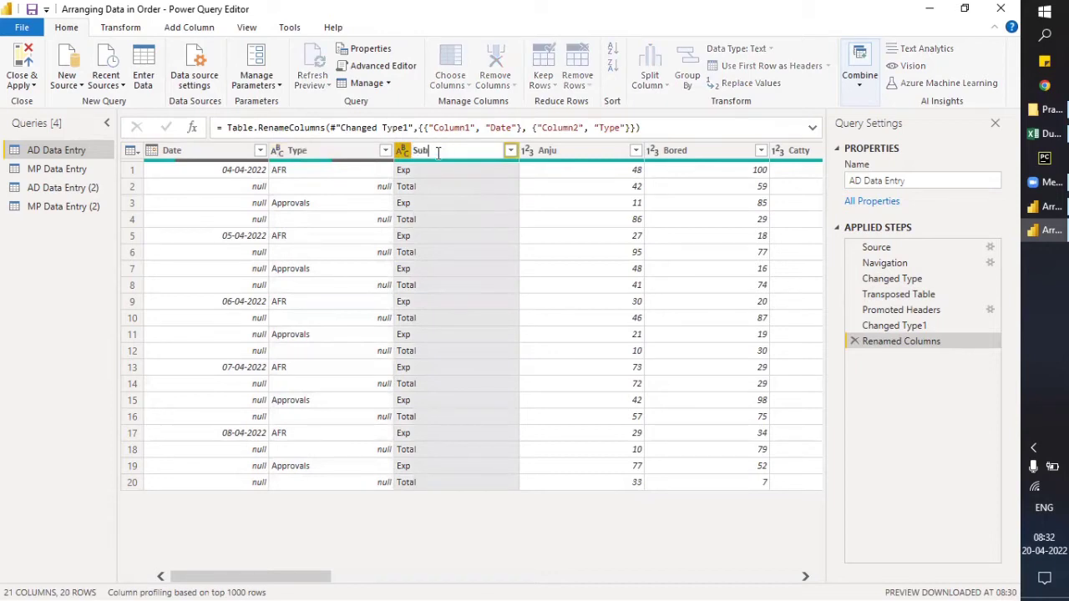
key("BackSpace")
key("BackSpace")
key("BackSpace")
key("BackSpace")
type("Type")
key("Return")
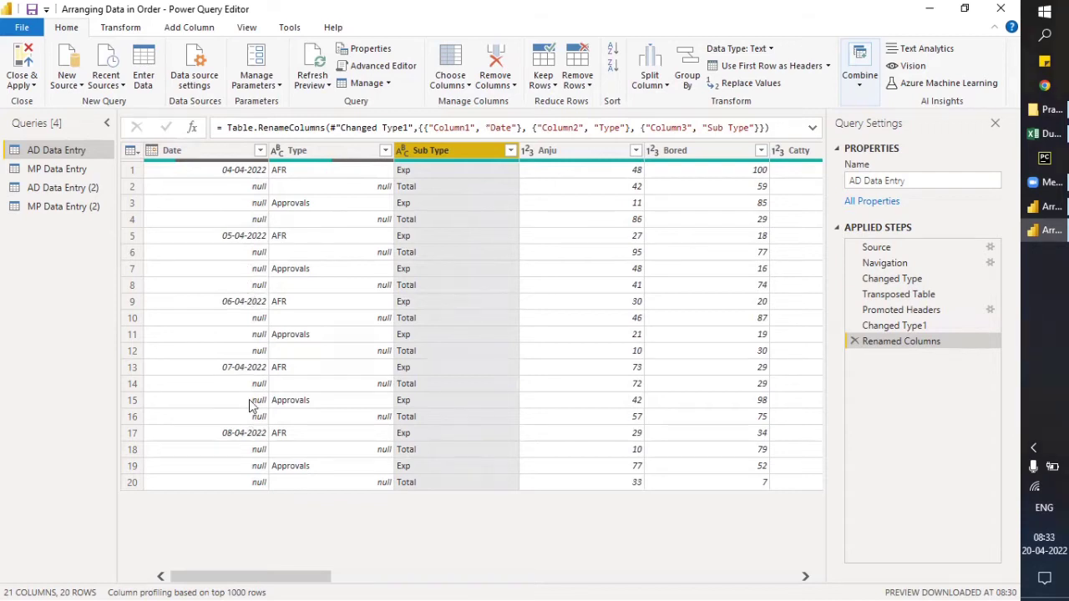
Fill the empty cells of the Date column downwards with the date above them
left_click(238, 153)
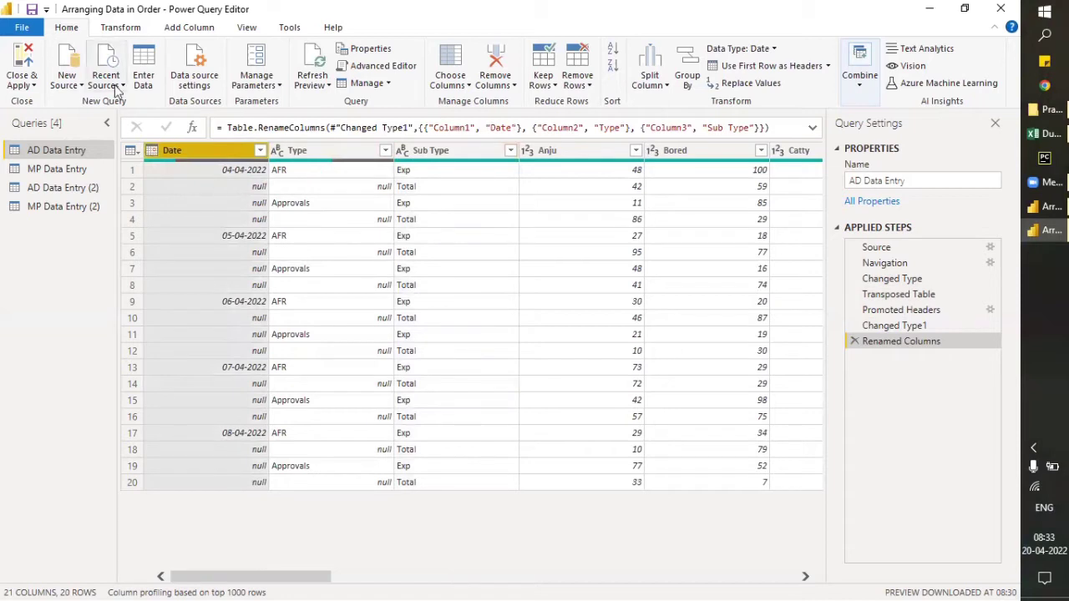
left_click(116, 30)
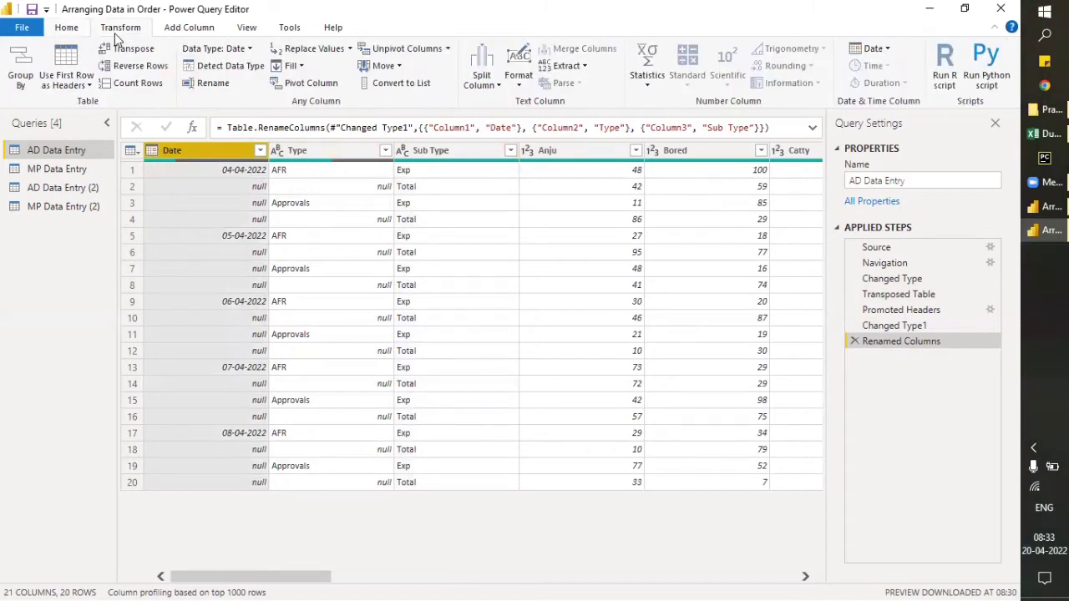
left_click(303, 65)
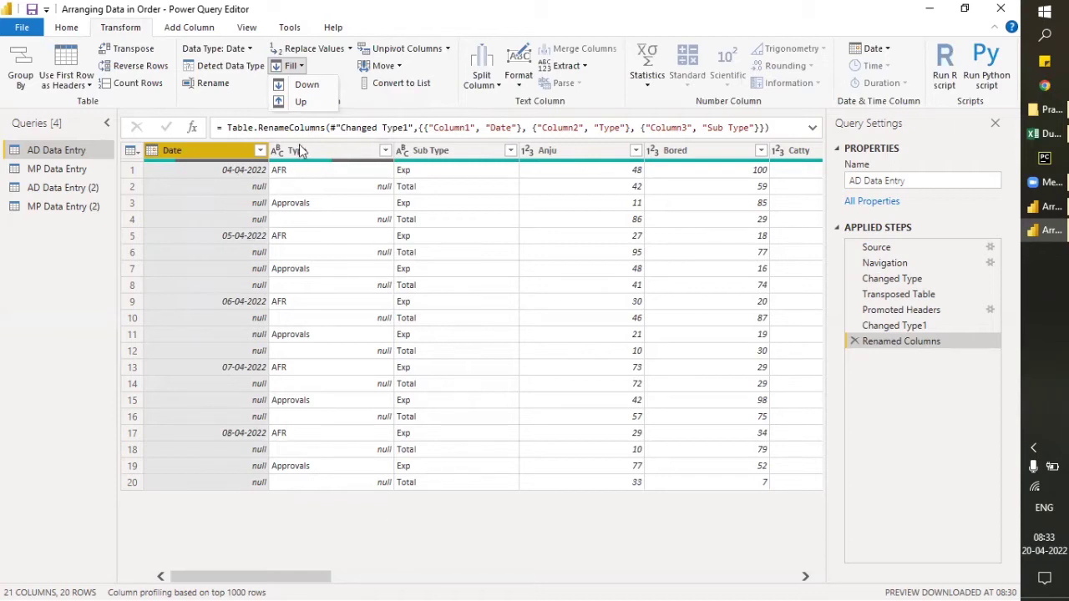
left_click(310, 91)
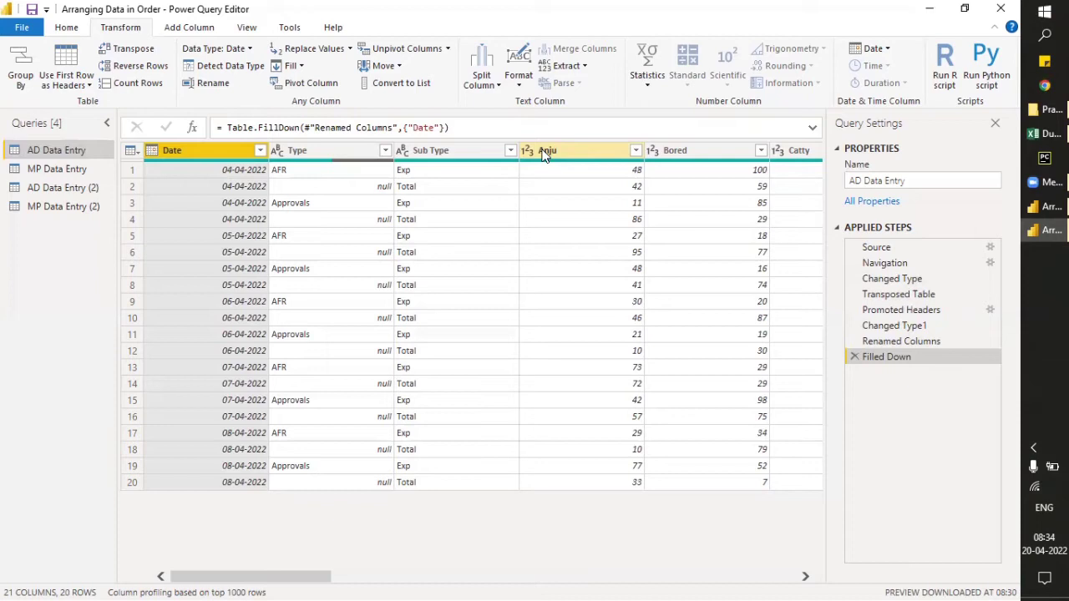
Unpivot all columns other than Date, Type and Sub Type in the AD Data Entry query
left_click(318, 152, "ctrl")
left_click(455, 152, "ctrl")
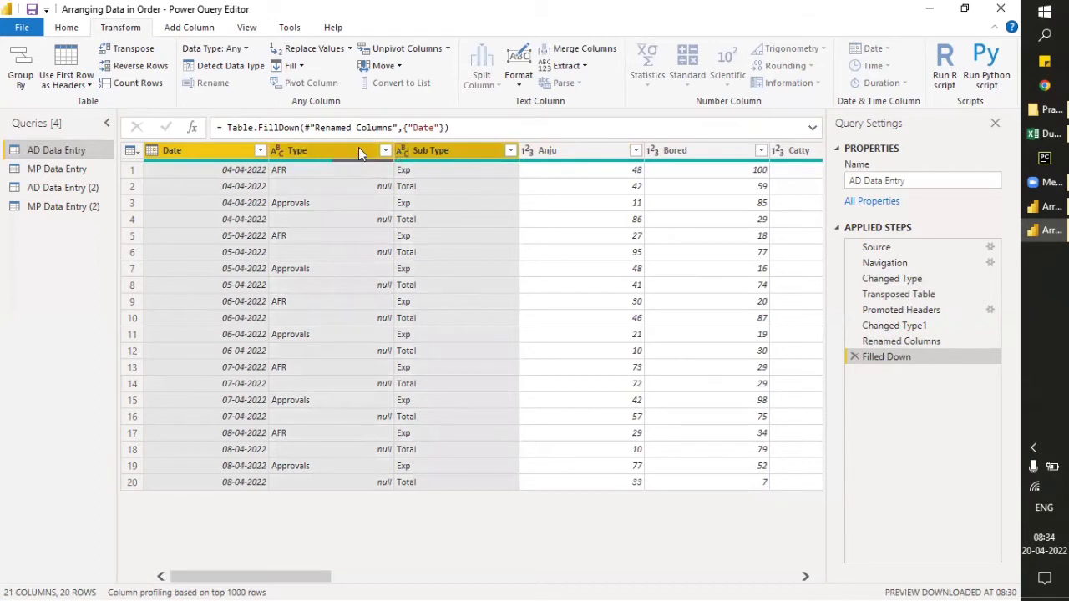
left_click(448, 50)
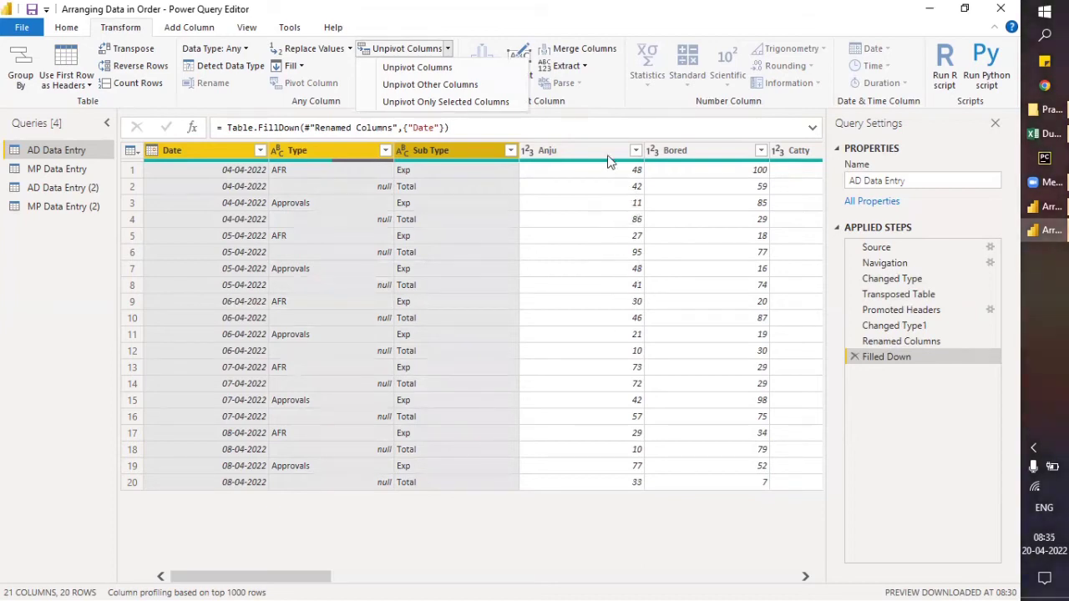
left_click(455, 86)
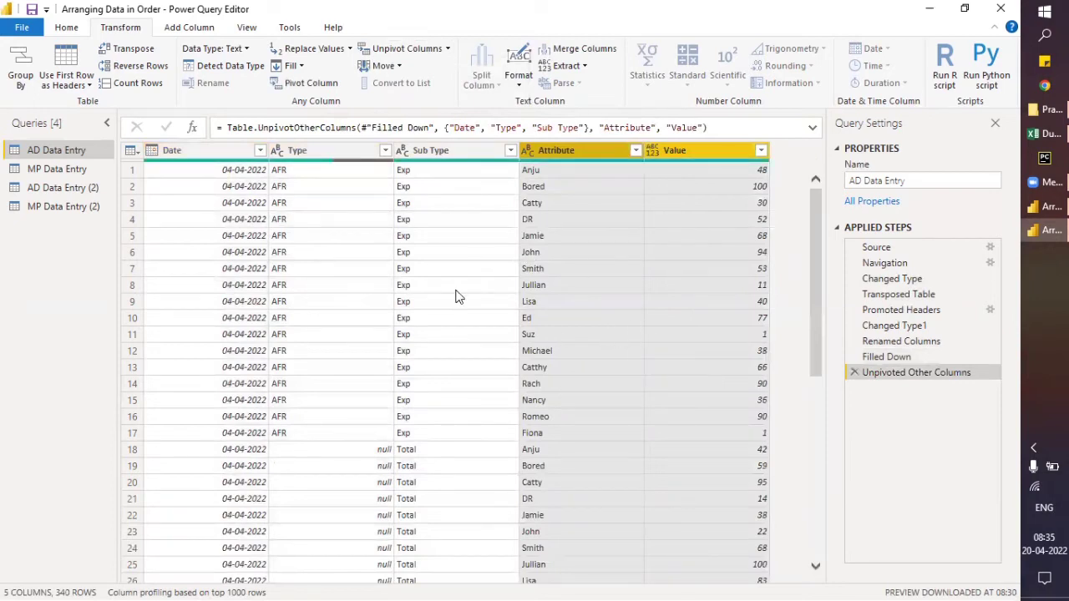
Rename the unpivoted Attribute column as Employee and the Value column as Score
scroll(591, 244, "down", 2)
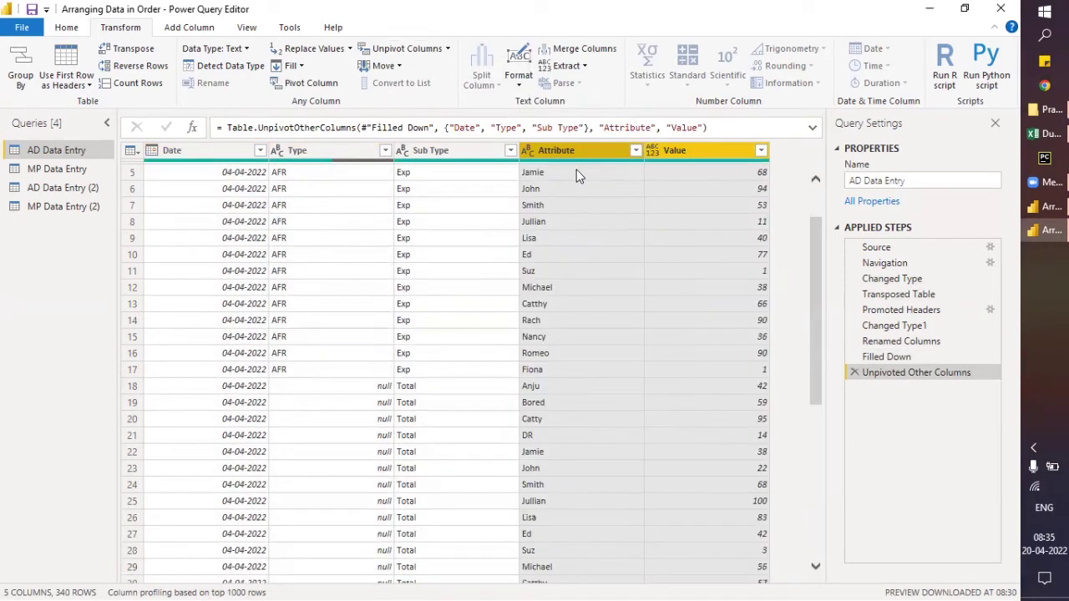
scroll(587, 267, "down", 20)
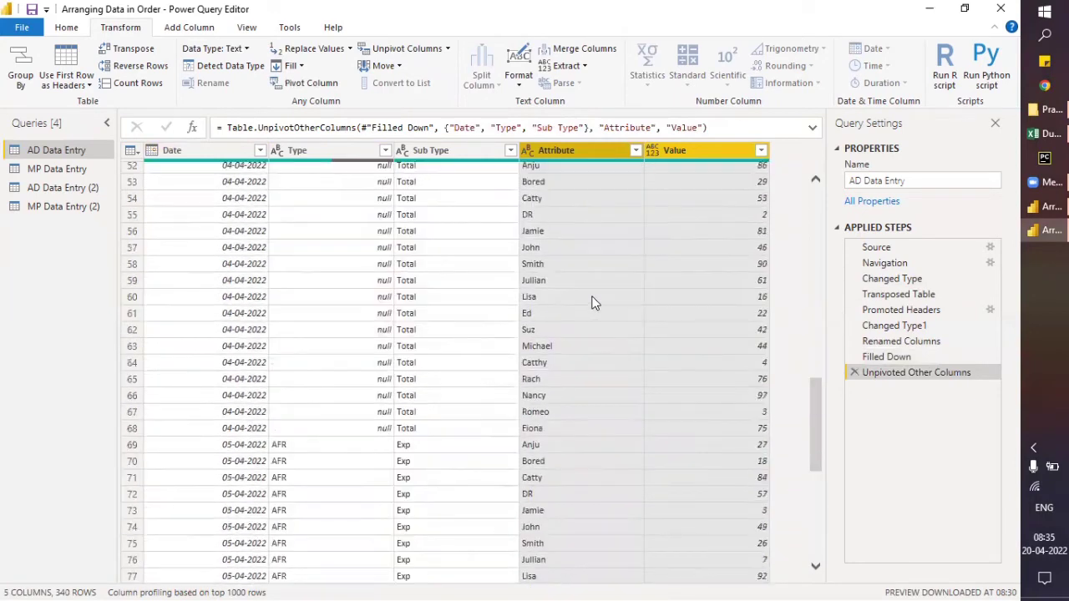
scroll(591, 307, "down", 20)
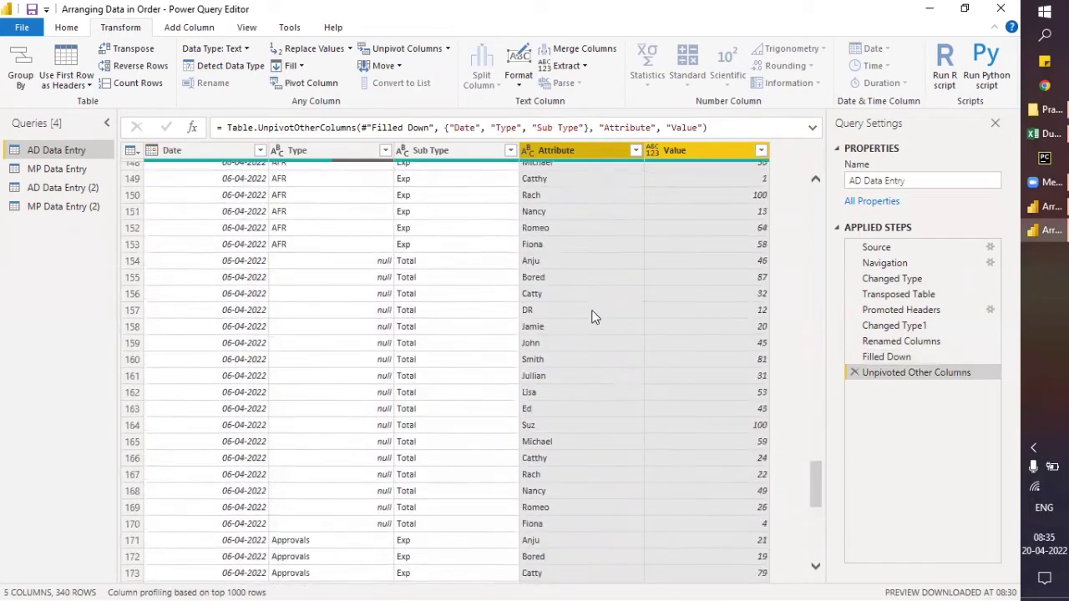
scroll(593, 335, "up", 20)
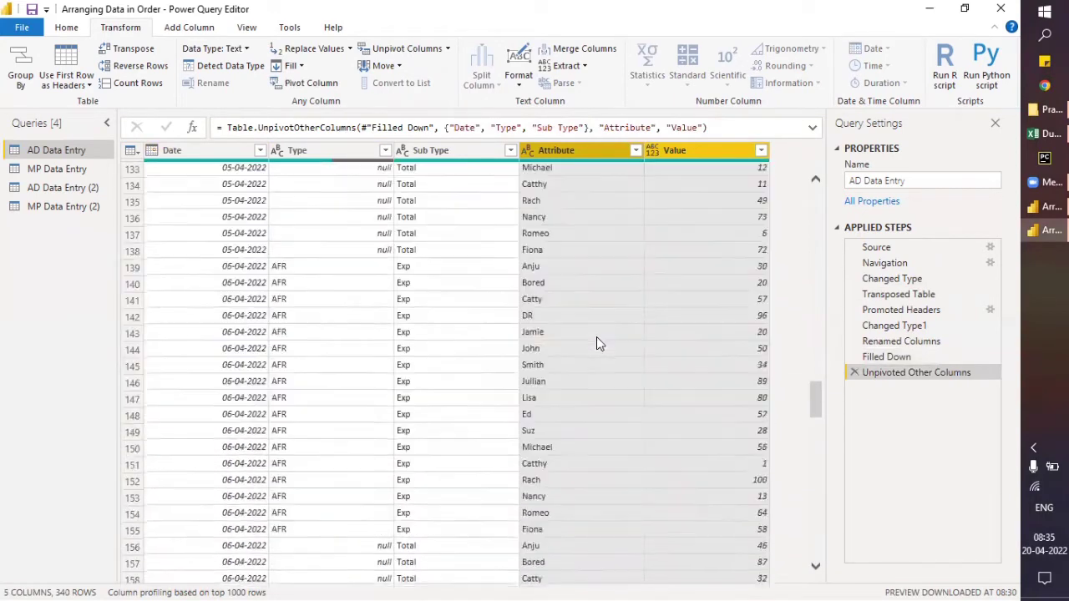
scroll(602, 349, "up", 20)
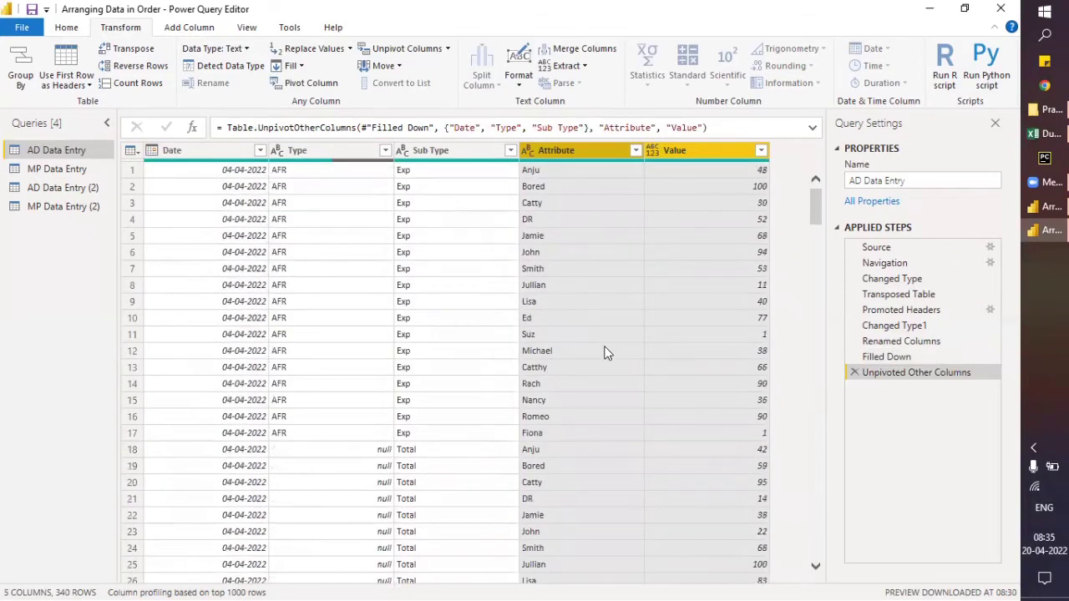
double_click(550, 147)
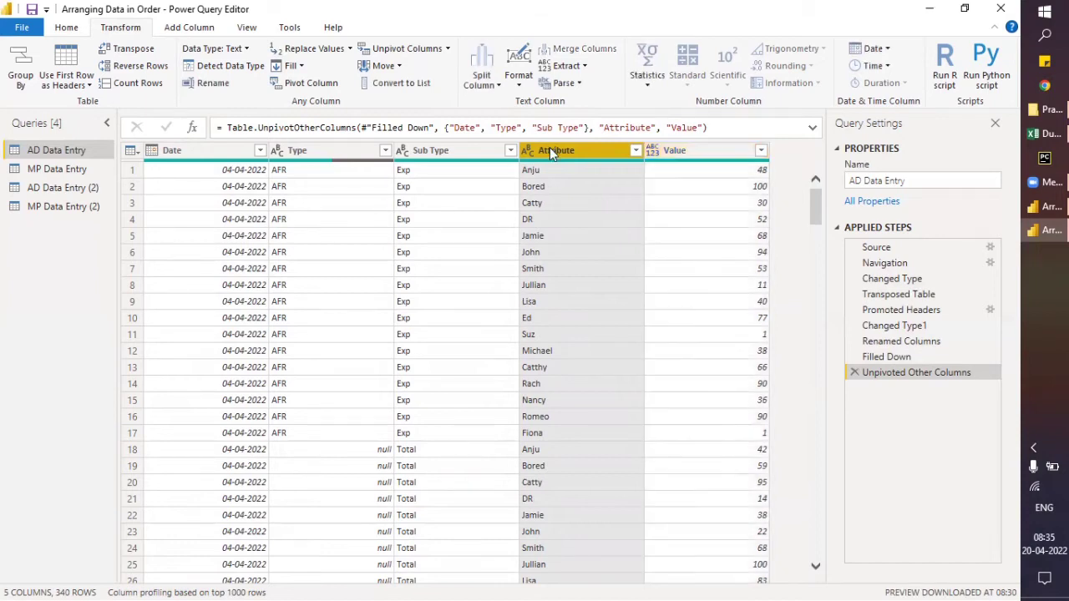
type("E")
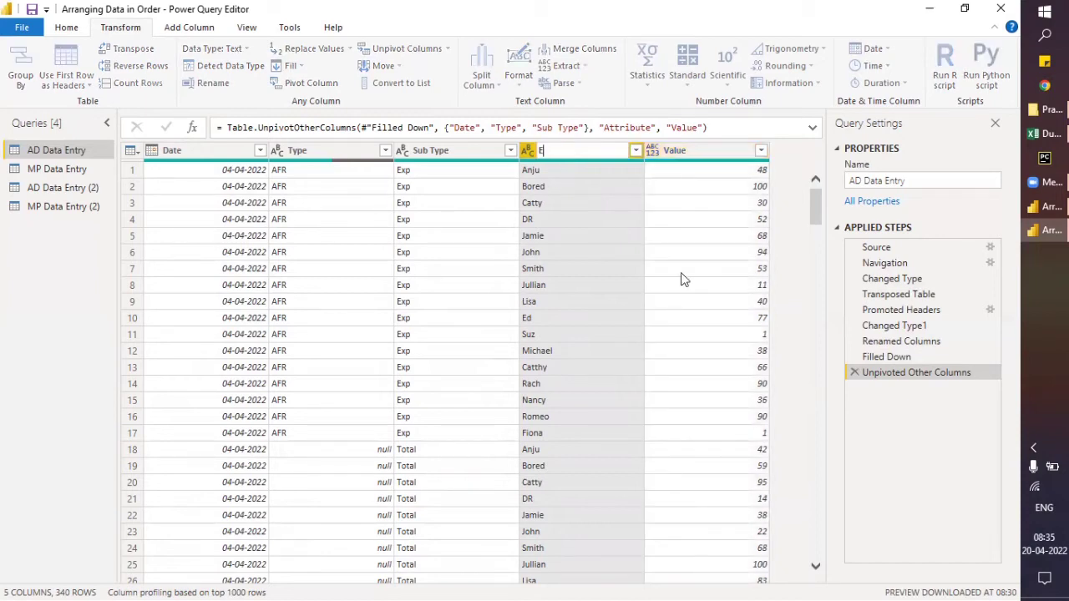
type("mployee")
key("Return")
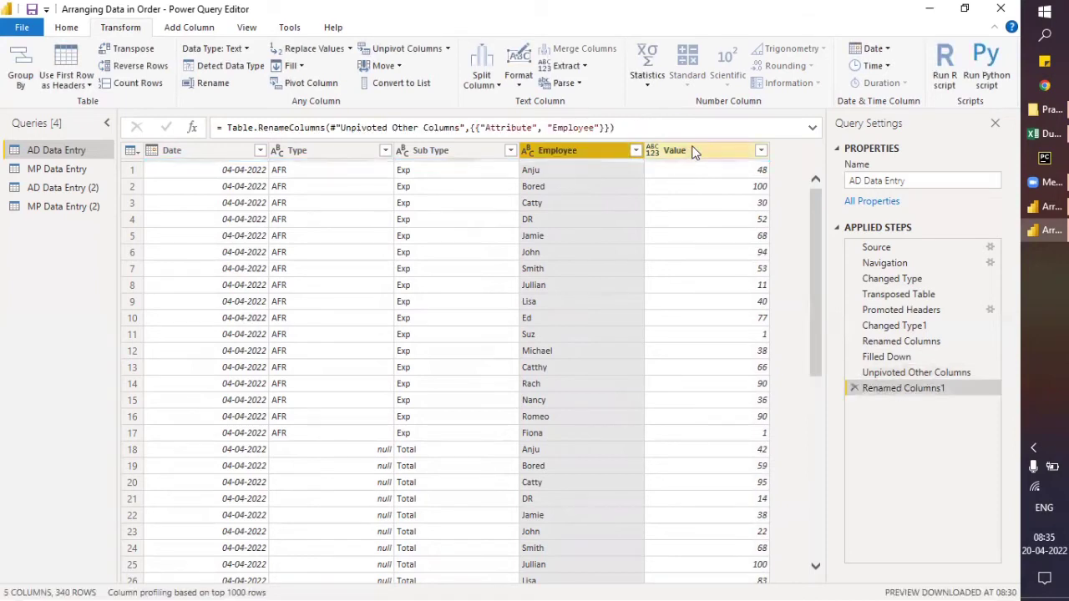
double_click(692, 148)
type("Score")
key("Return")
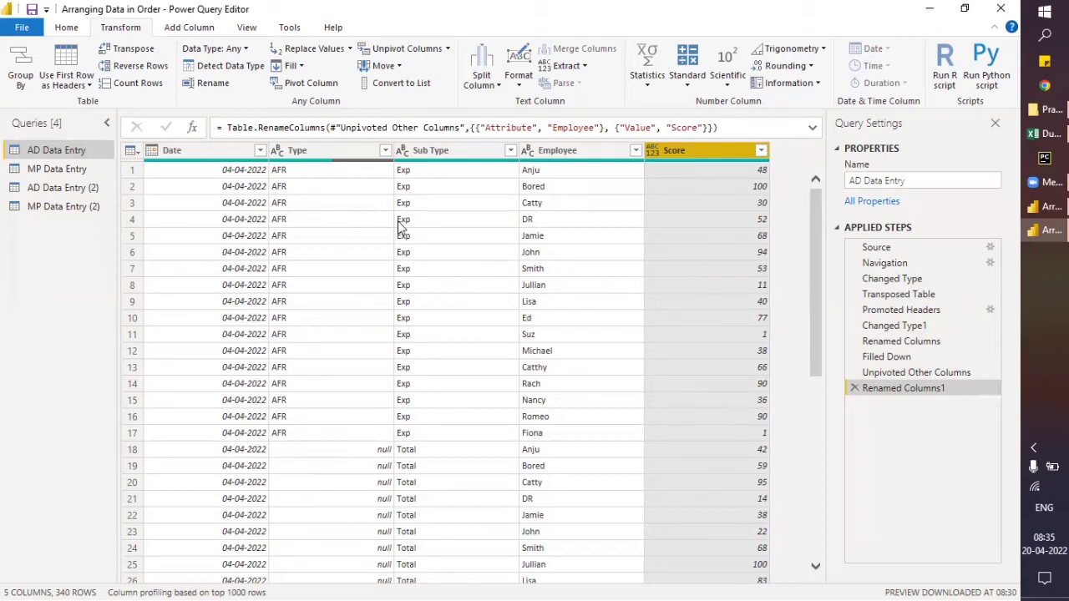
Look through the rows of the unpivoted table and move the Employee column directly after the Date column
scroll(402, 251, "down", 5)
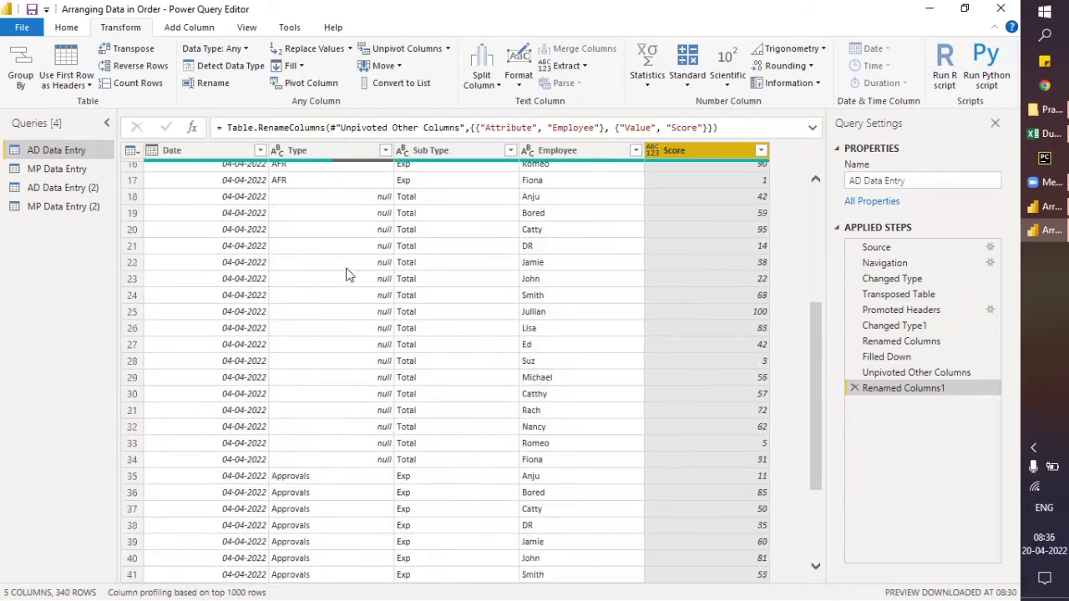
scroll(348, 343, "down", 17)
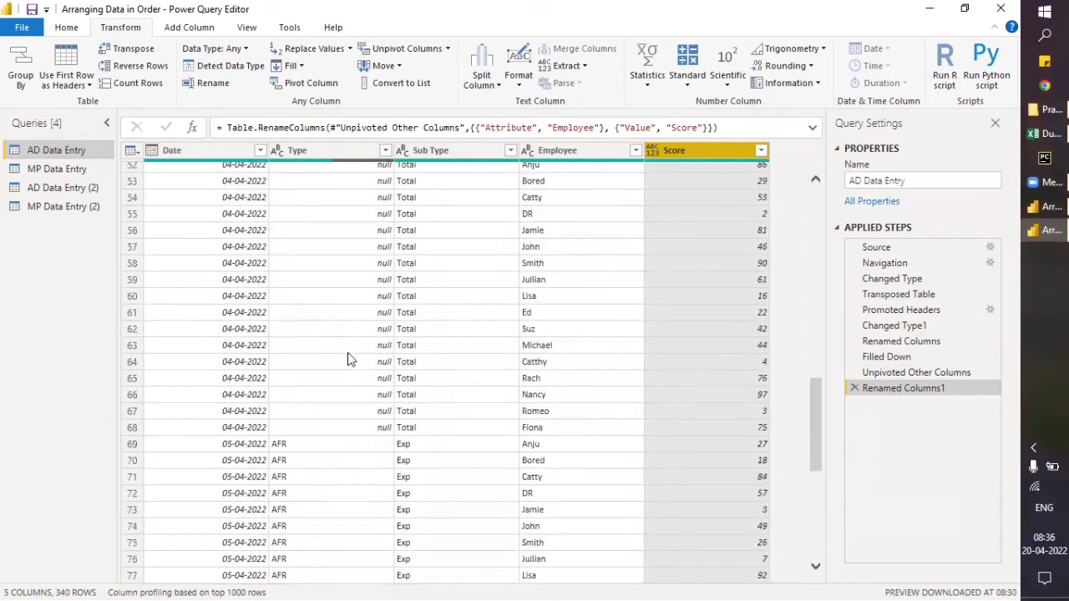
scroll(349, 359, "down", 2)
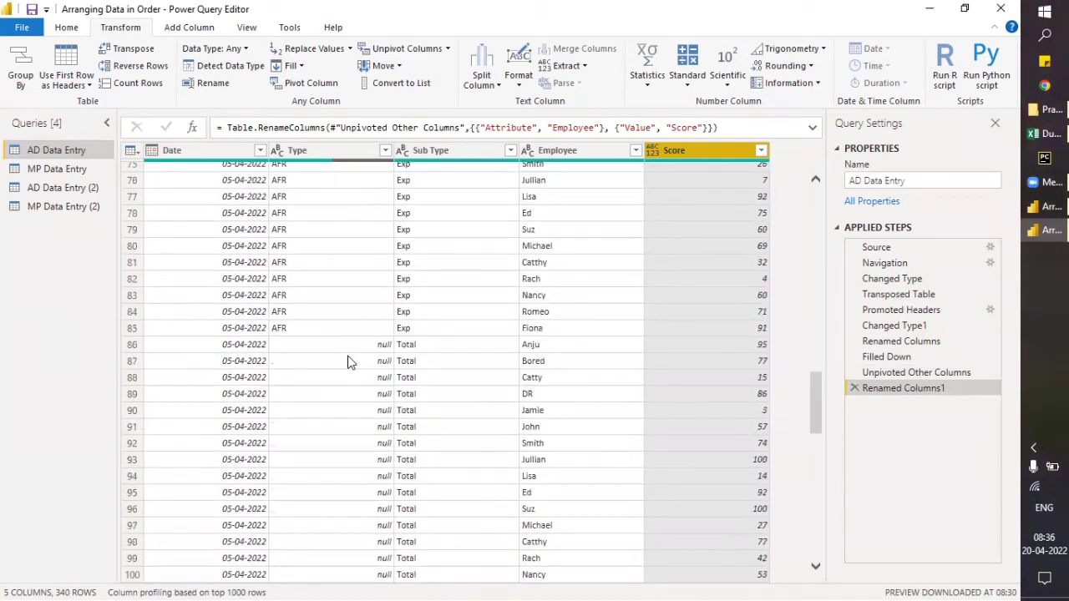
scroll(355, 367, "down", 8)
scroll(361, 376, "up", 20)
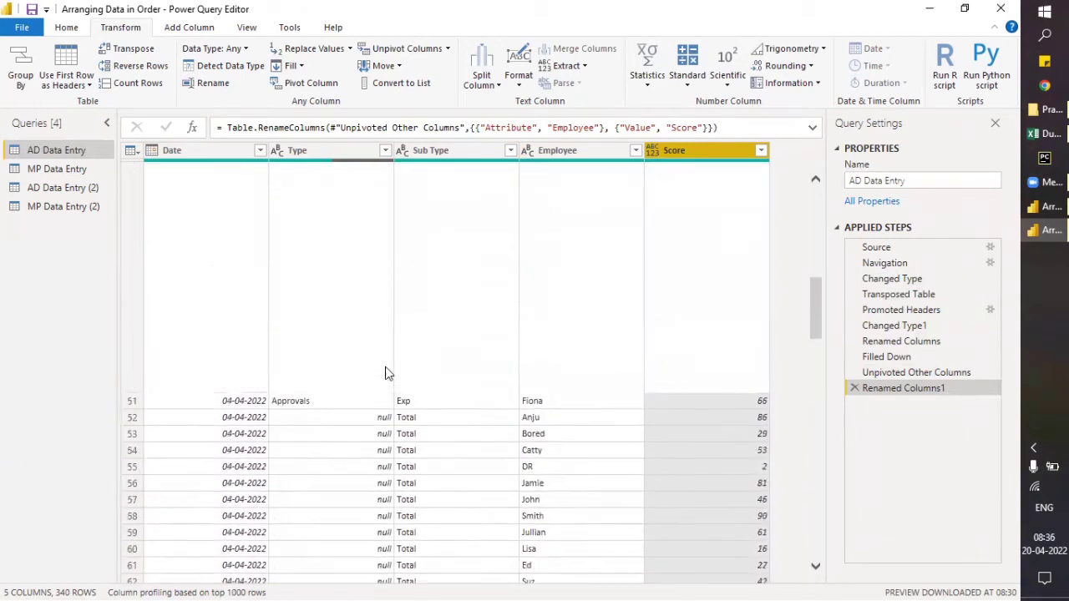
scroll(386, 373, "up", 3)
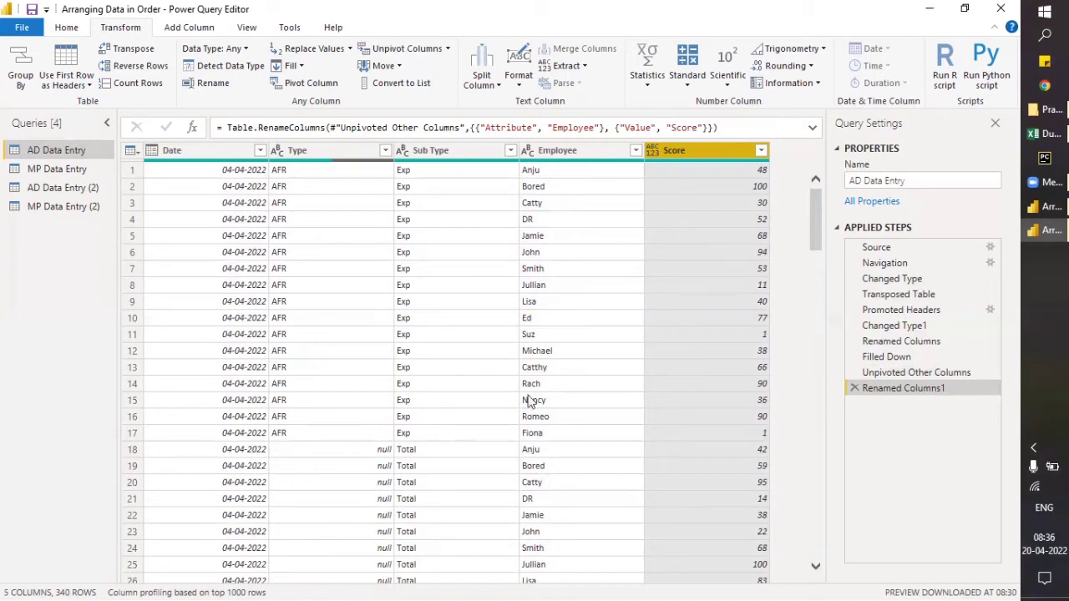
left_click_drag(584, 149, 330, 156)
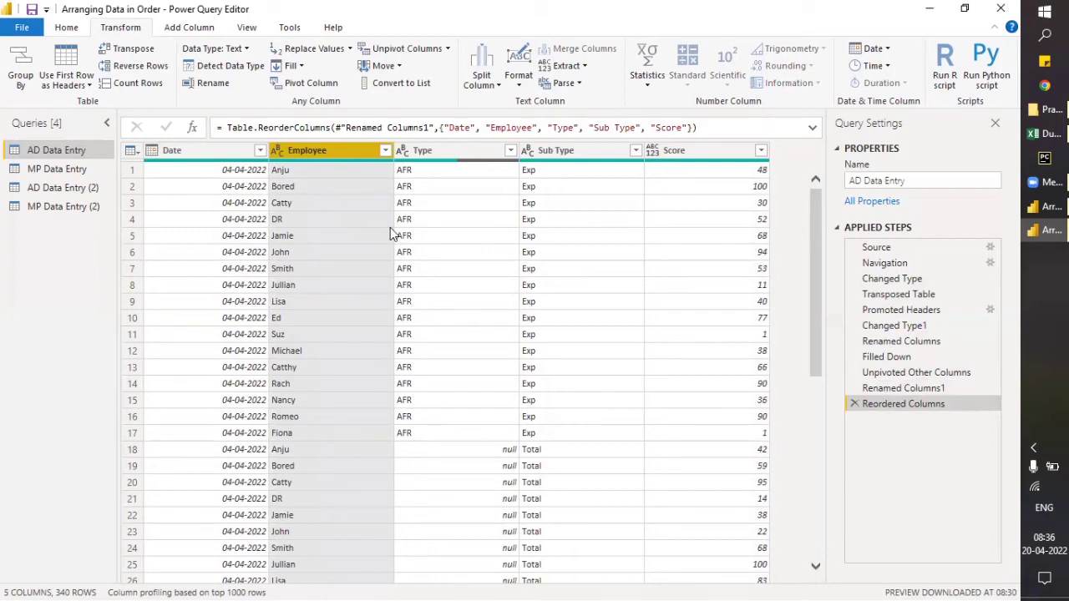
Sort the AD Data Entry table by the Employee column in ascending order
mouse_move(709, 150)
left_mouse_down()
mouse_move(467, 162)
mouse_move(707, 149)
left_mouse_up()
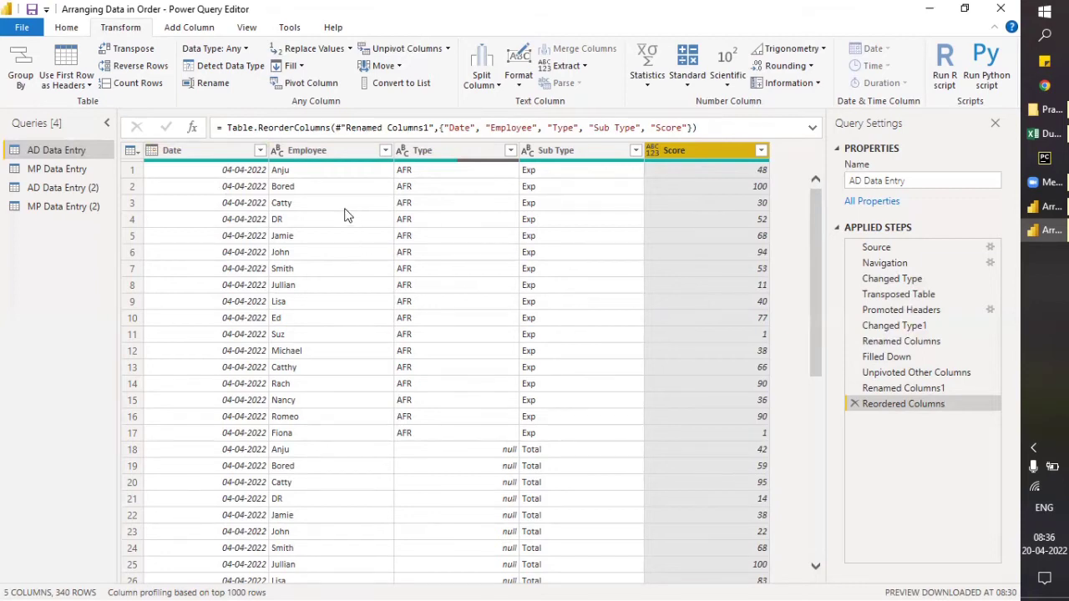
left_click(385, 150)
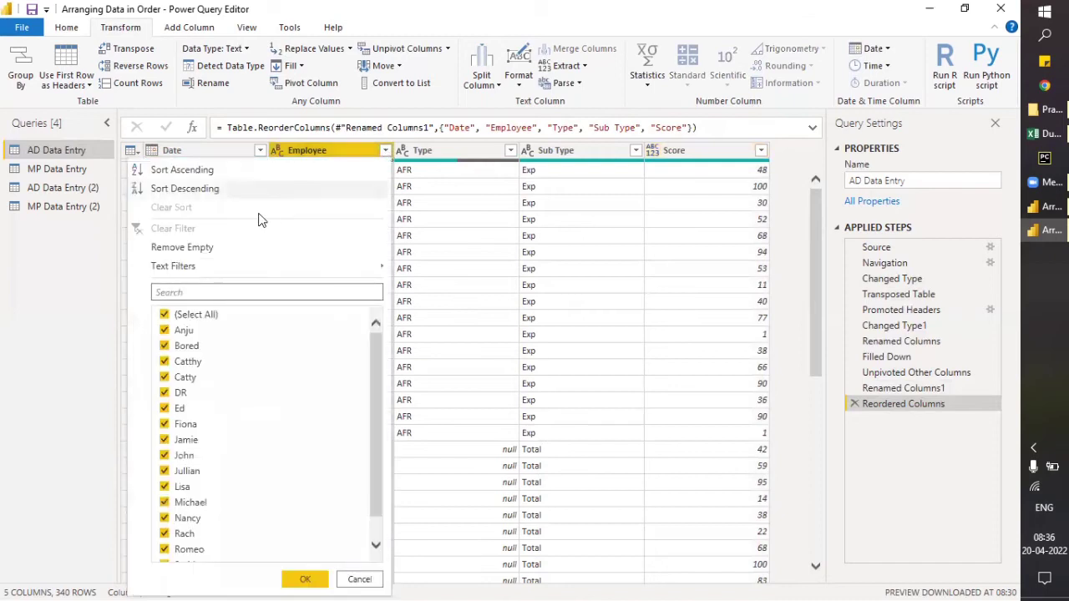
left_click(197, 170)
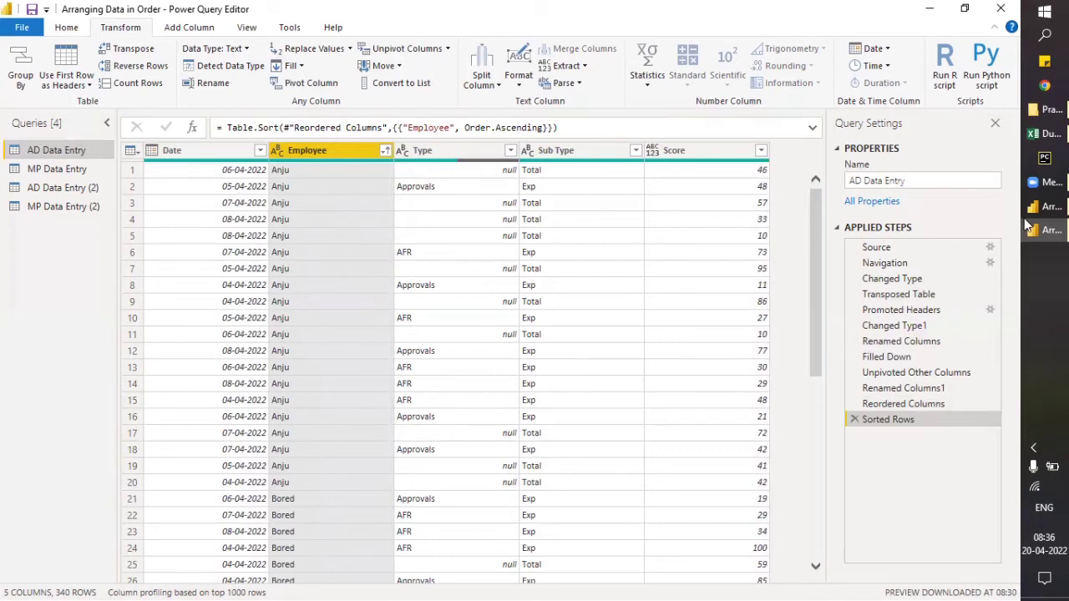
Compare the sorted AD Data Entry rows with the Exp and Total columns of the source sheet in Excel
left_click(1048, 133)
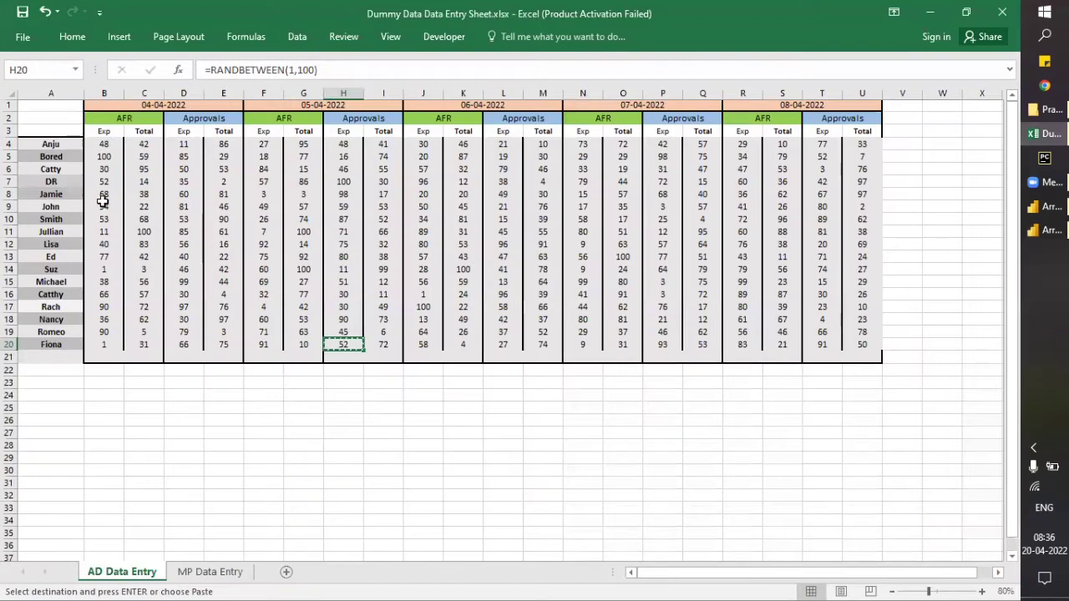
left_click(930, 13)
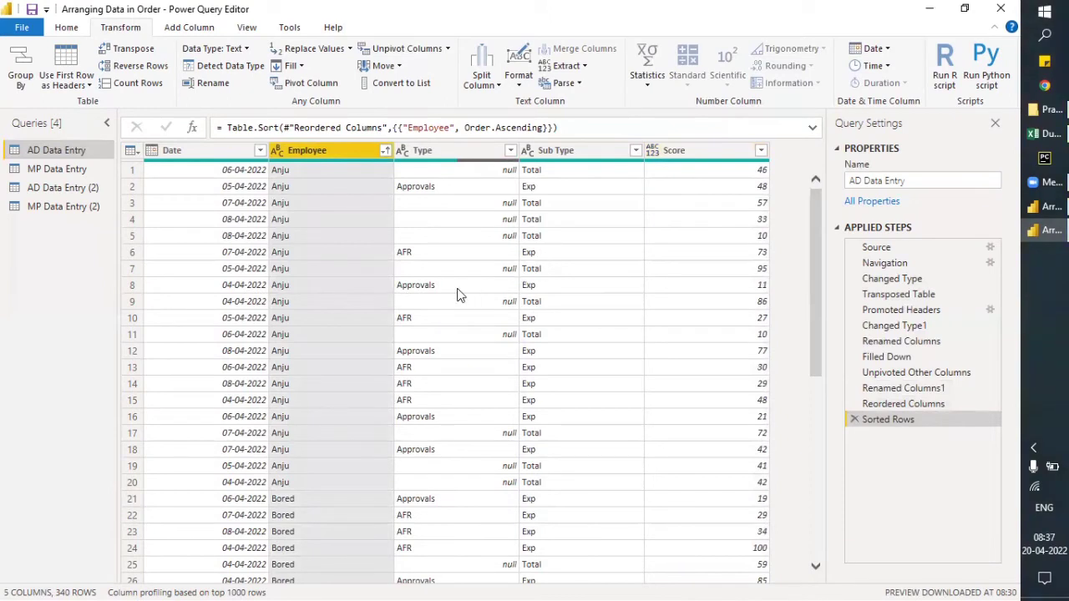
scroll(457, 345, "down", 6)
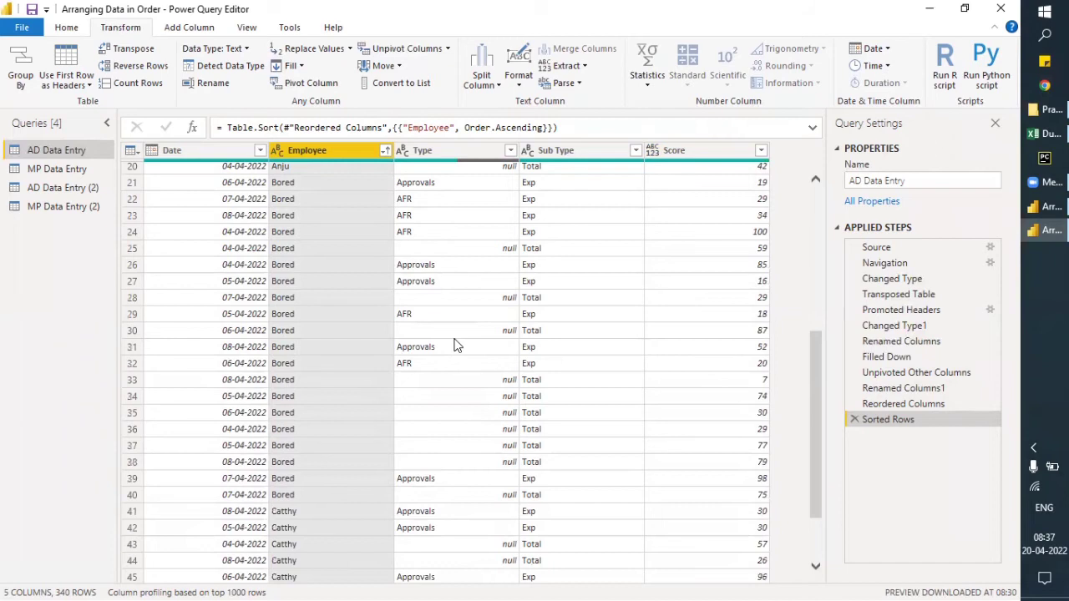
scroll(457, 345, "up", 6)
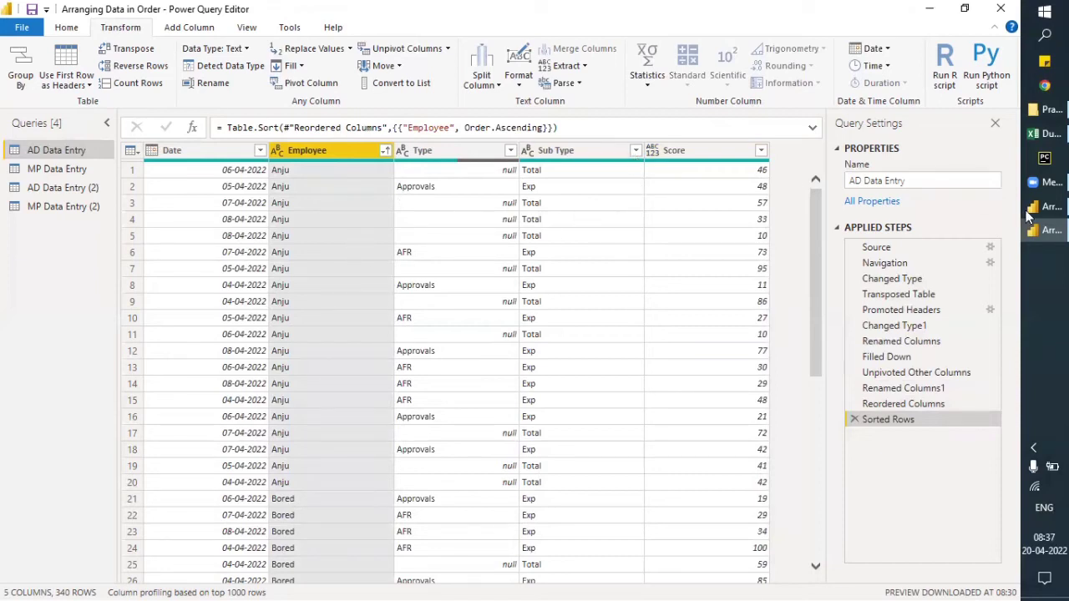
left_click(1040, 134)
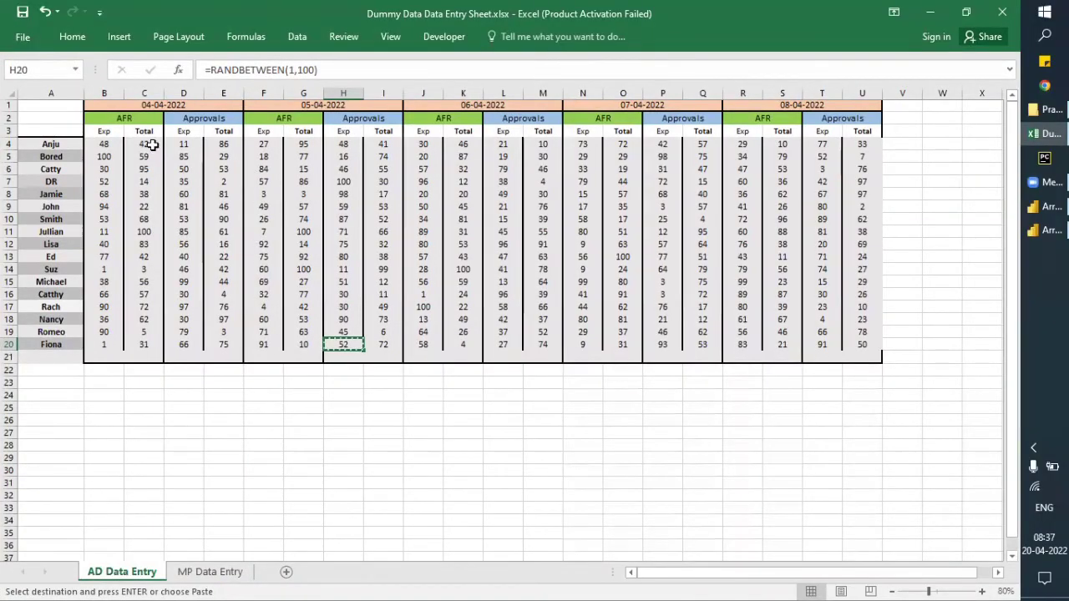
left_click_drag(143, 132, 153, 352)
left_click_drag(378, 134, 386, 334)
left_click(343, 147)
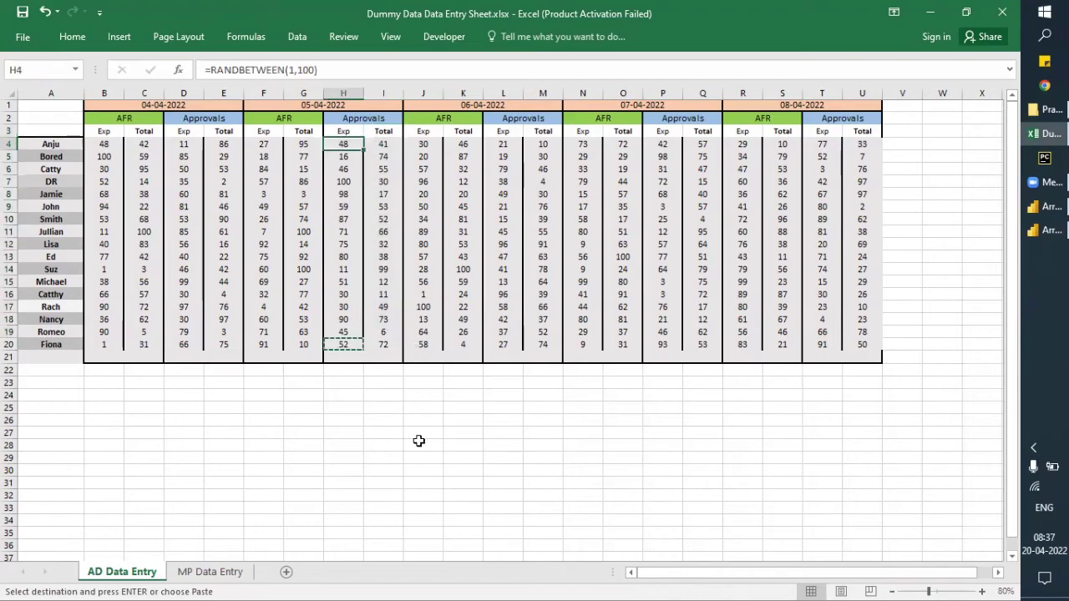
key("alt+Tab")
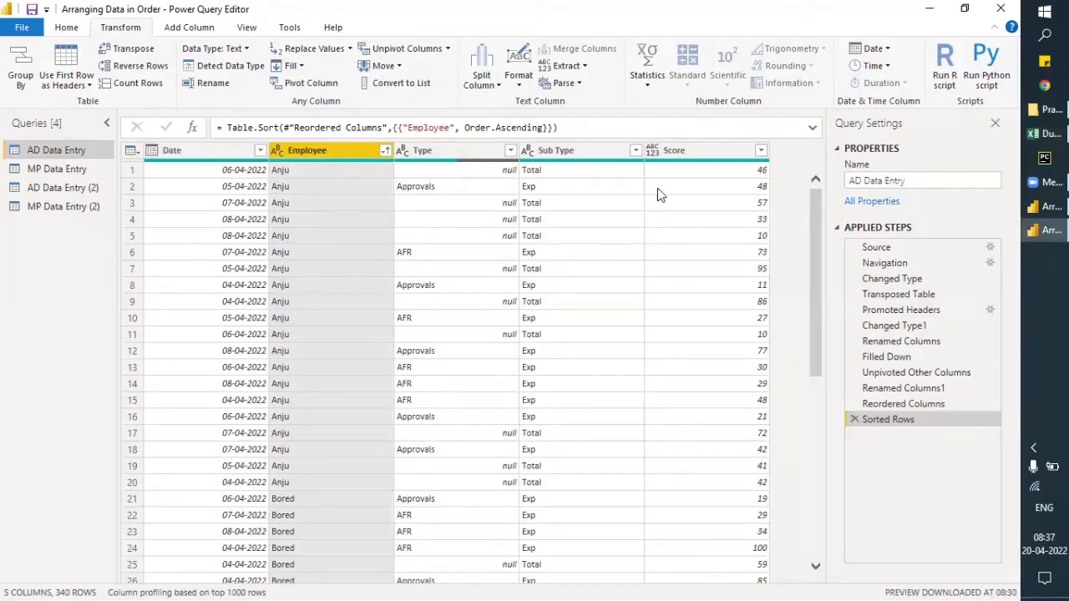
Filter the Sub Type column to exclude Total, keeping only Exp, and look through the filtered rows
left_click(636, 150)
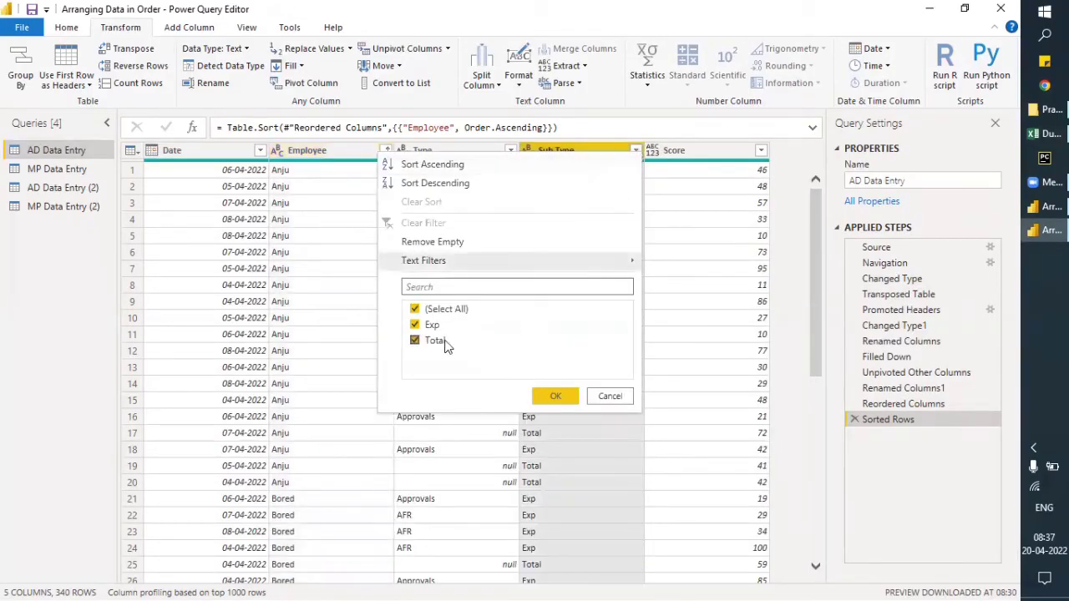
left_click(413, 341)
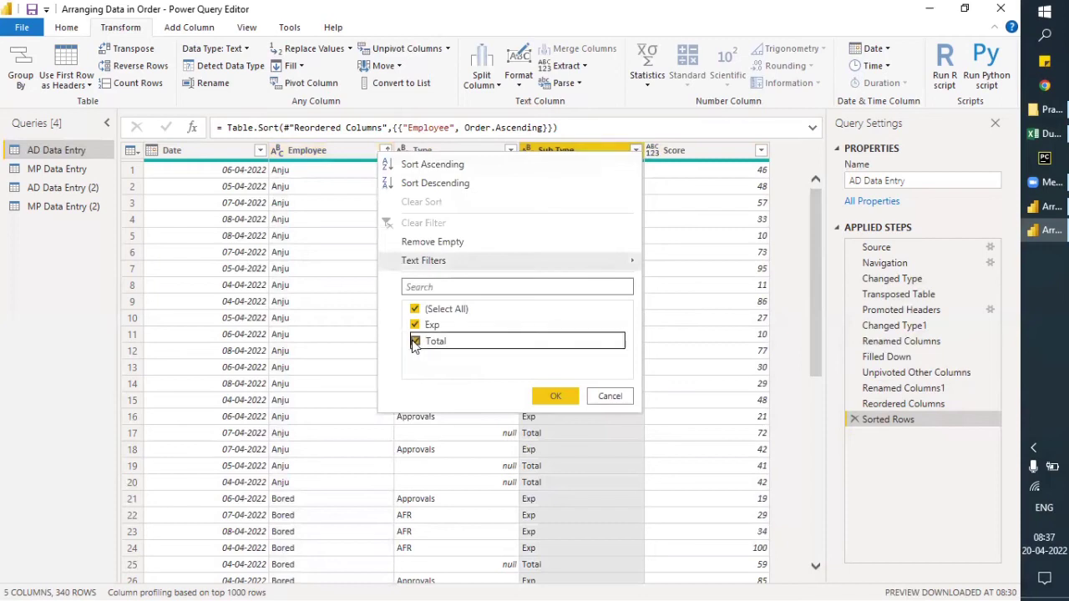
left_click(557, 395)
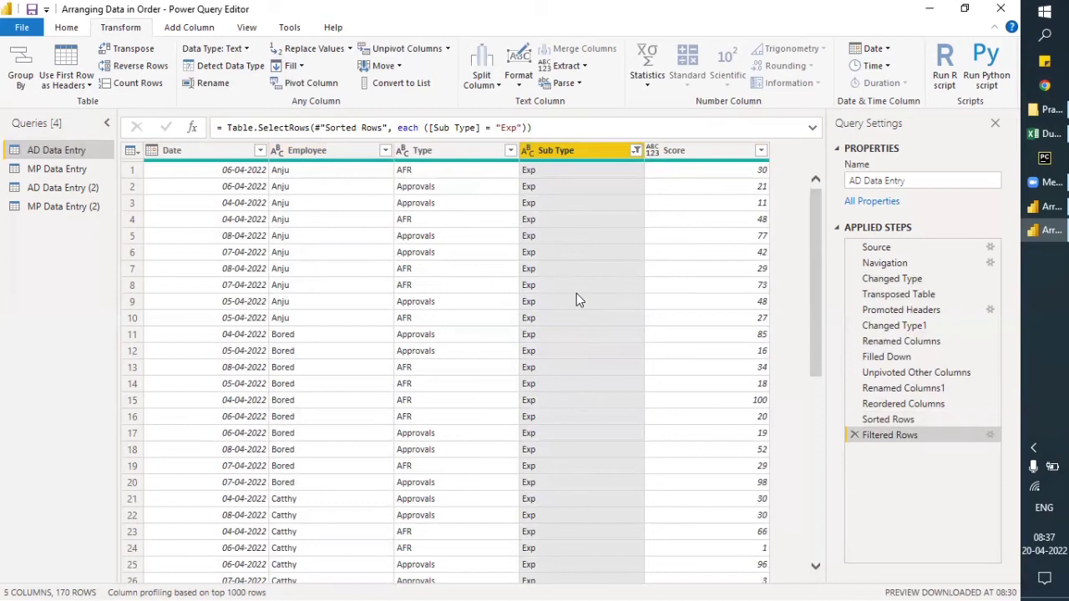
scroll(577, 295, "down", 20)
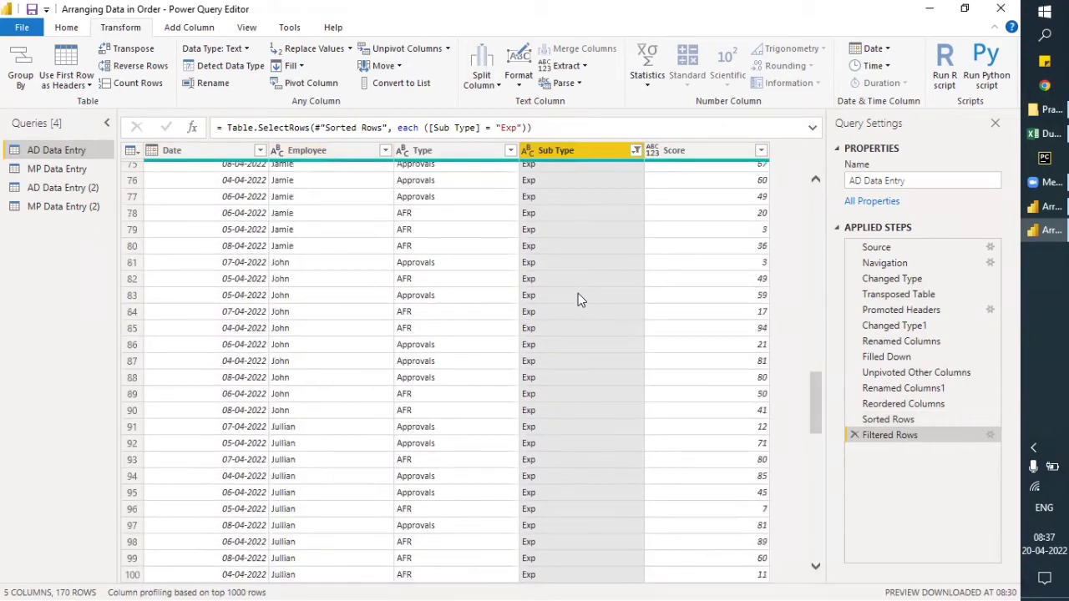
scroll(582, 301, "down", 20)
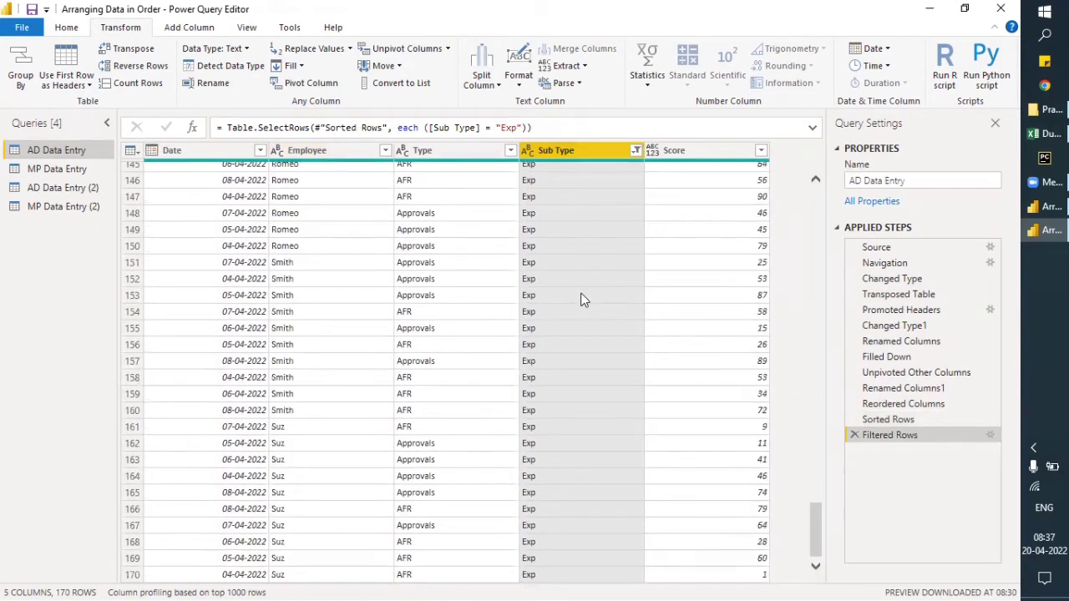
scroll(580, 298, "up", 20)
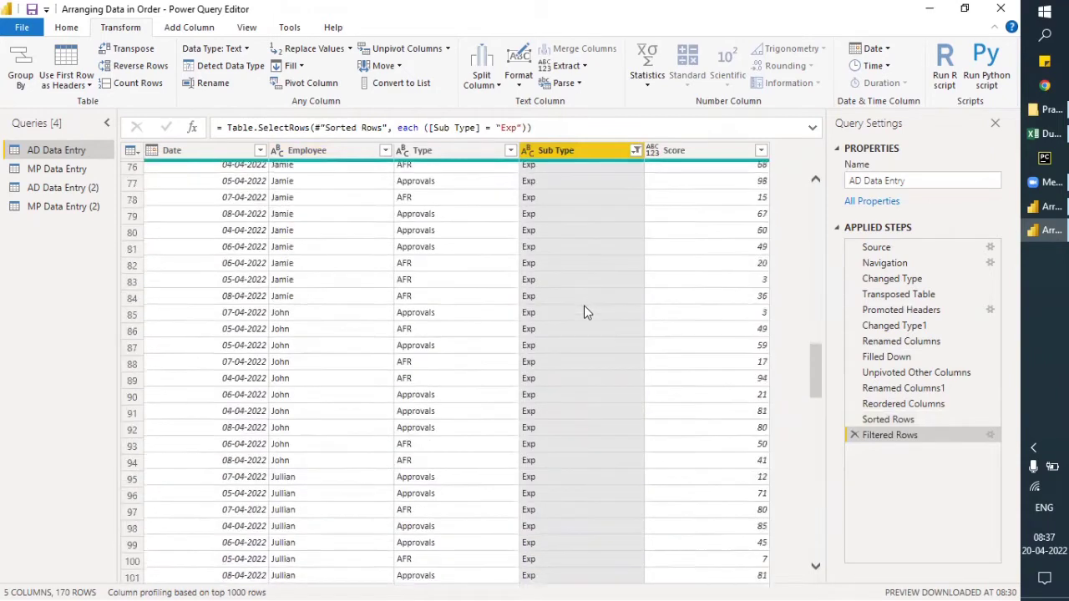
scroll(585, 309, "up", 20)
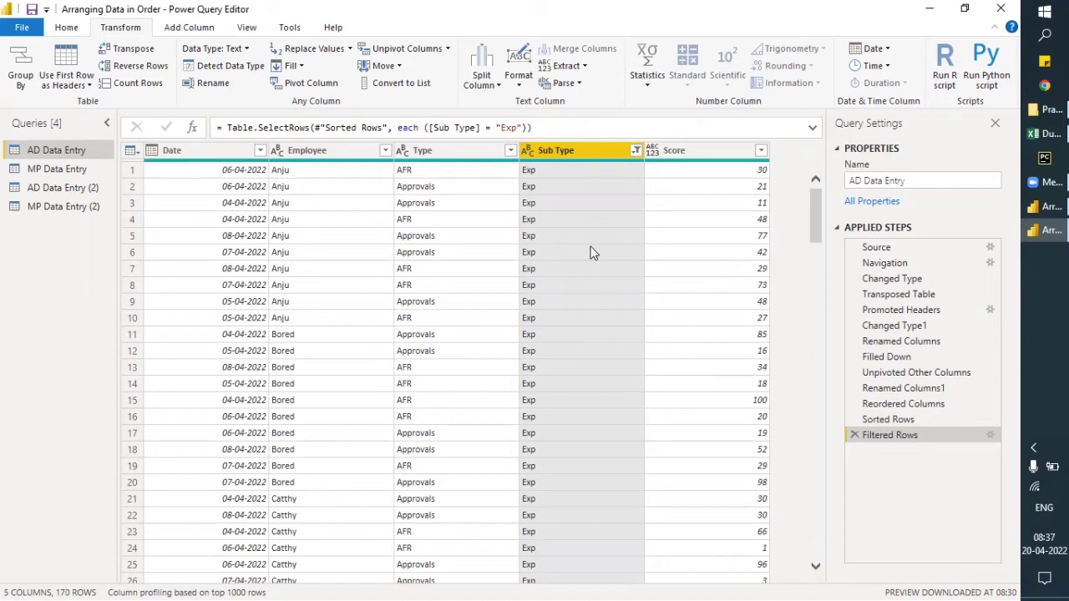
Apply the query changes and close the Power Query Editor
left_click(64, 28)
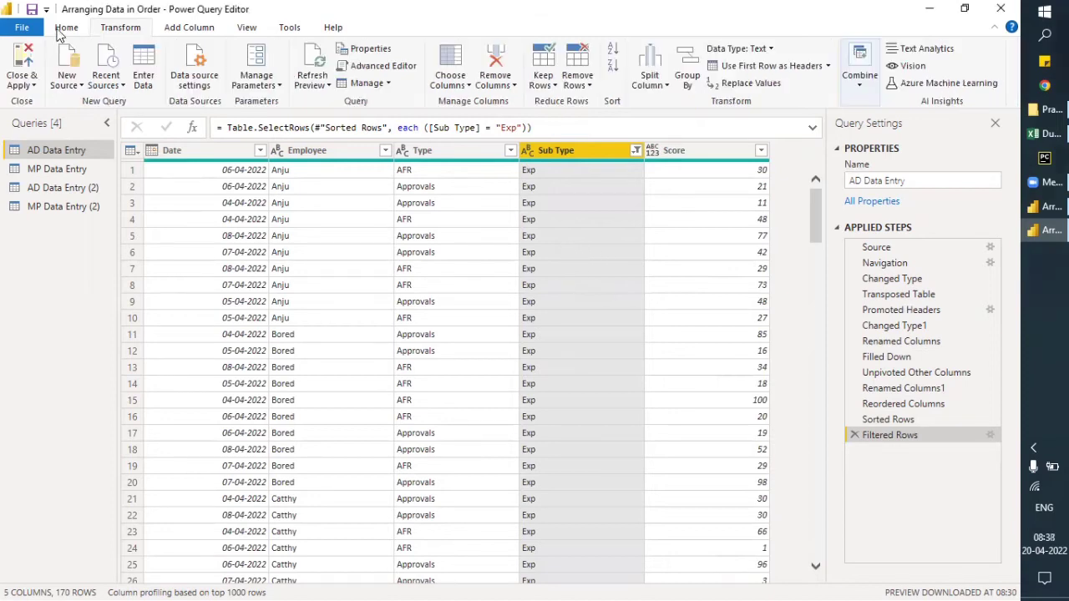
left_click(24, 86)
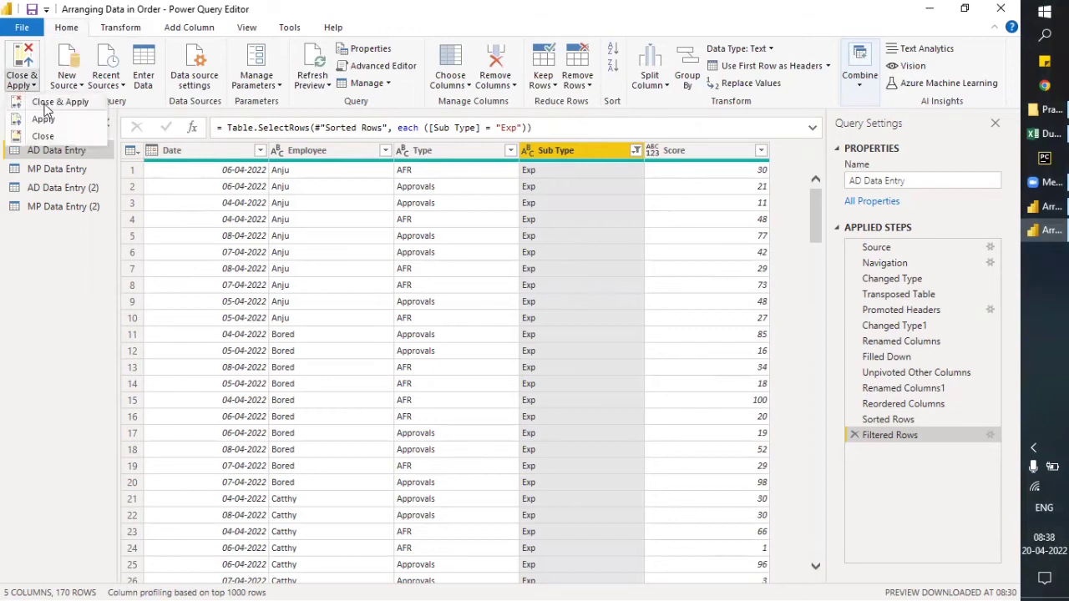
left_click(50, 102)
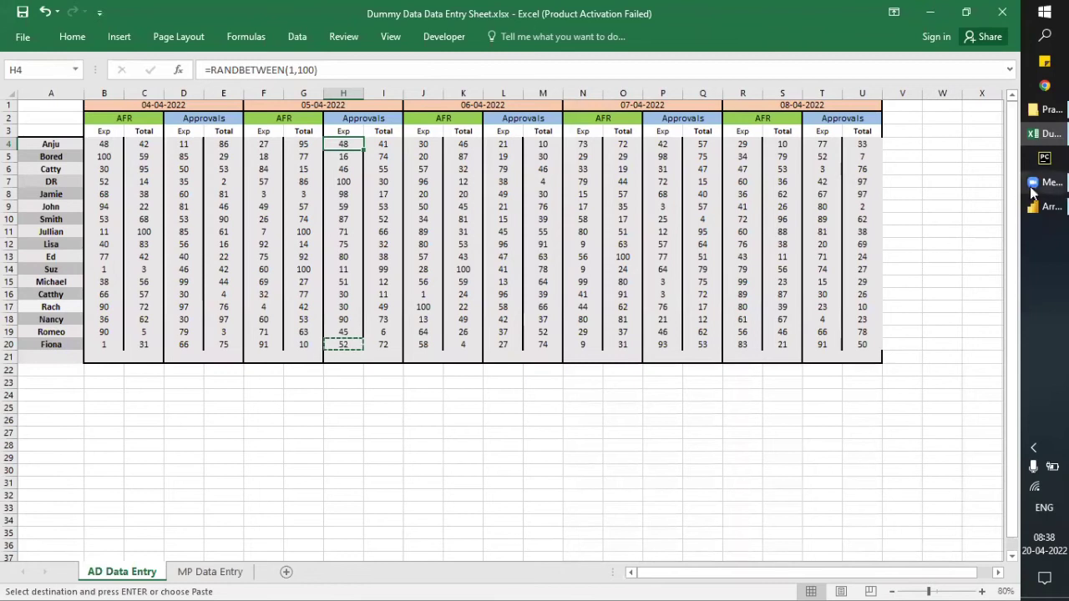
Switch back to the Power Query Editor and review the Filled Down, Filtered Rows and Sorted Rows steps of the AD Data Entry query
left_click(1044, 207)
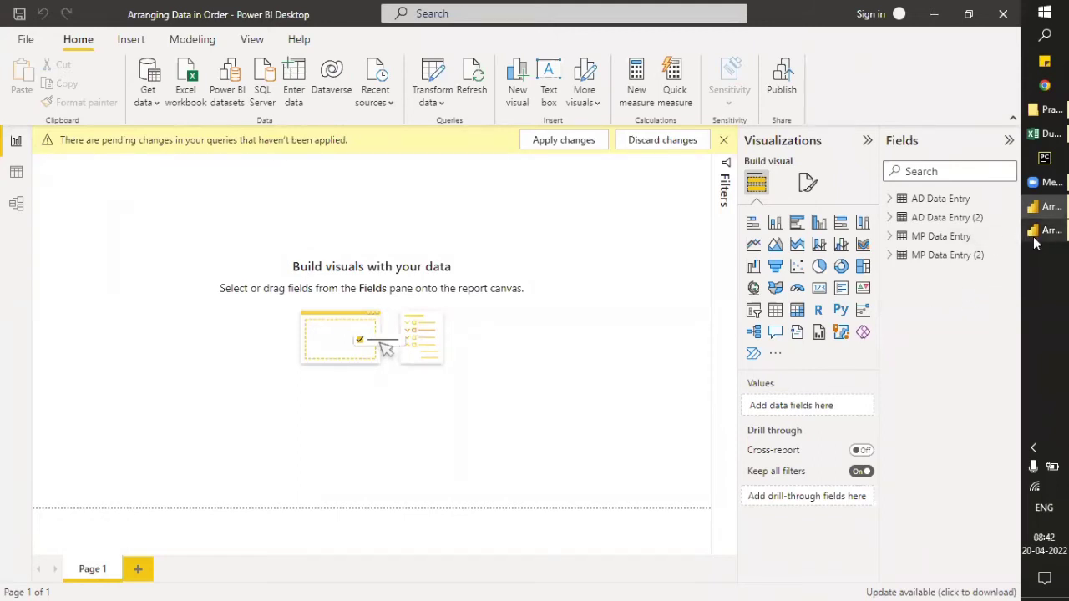
left_click(1049, 229)
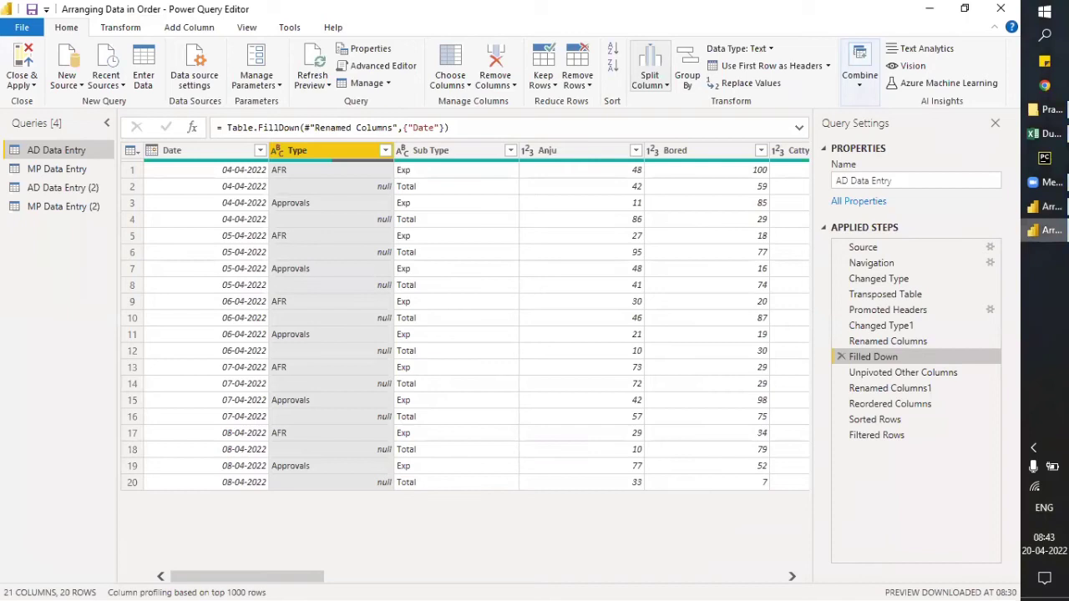
left_click(1049, 230)
left_click(1049, 230)
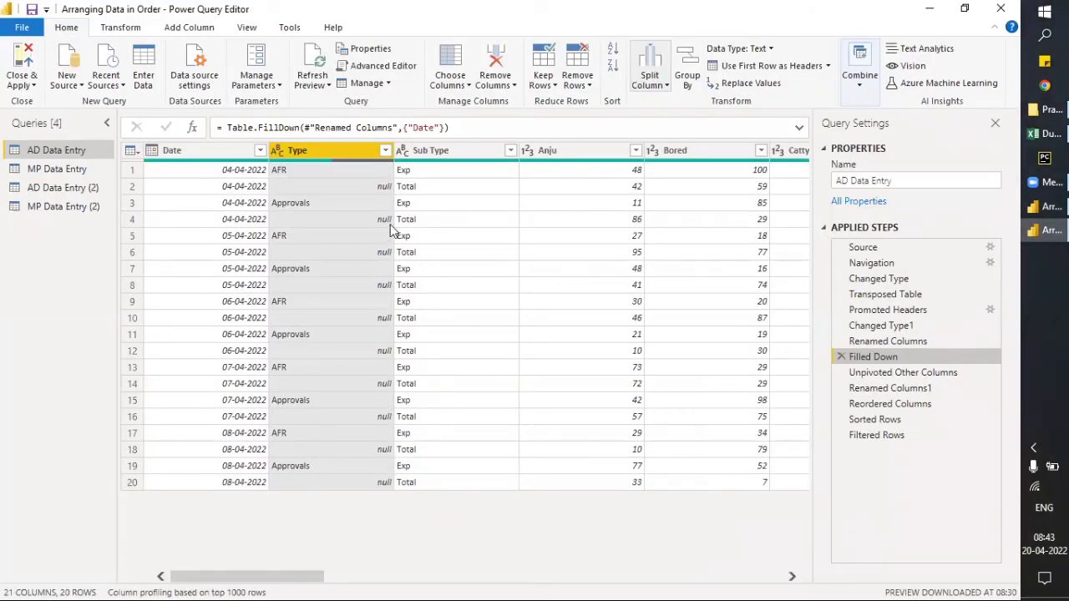
left_click(896, 411)
left_click(888, 354)
left_click(876, 435)
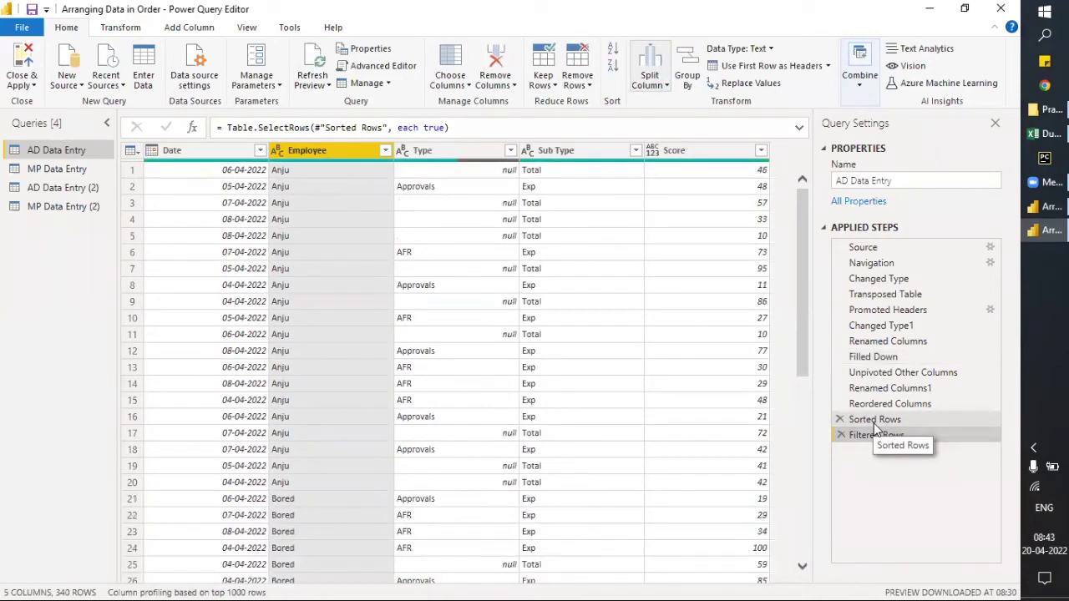
left_click(875, 422)
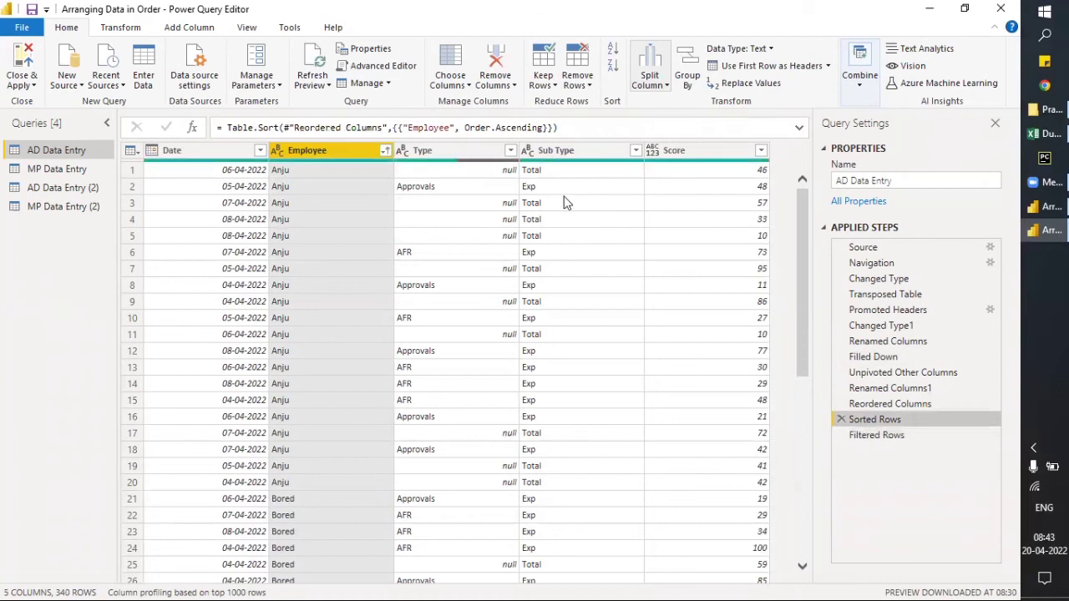
Fill the Type column down at the Filled Down step of the AD Data Entry query
left_click(879, 359)
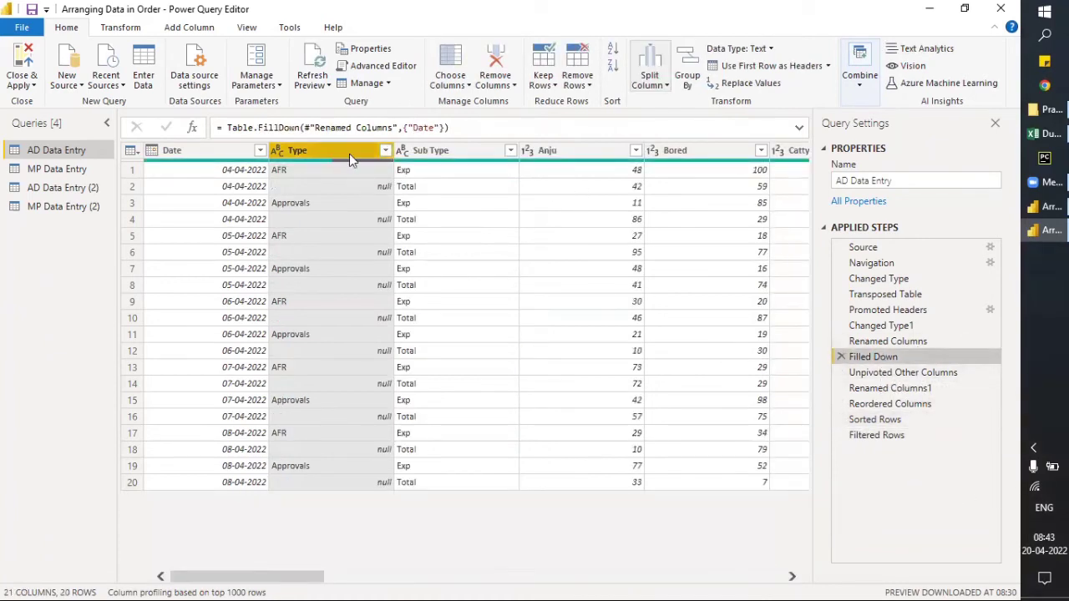
left_click(121, 27)
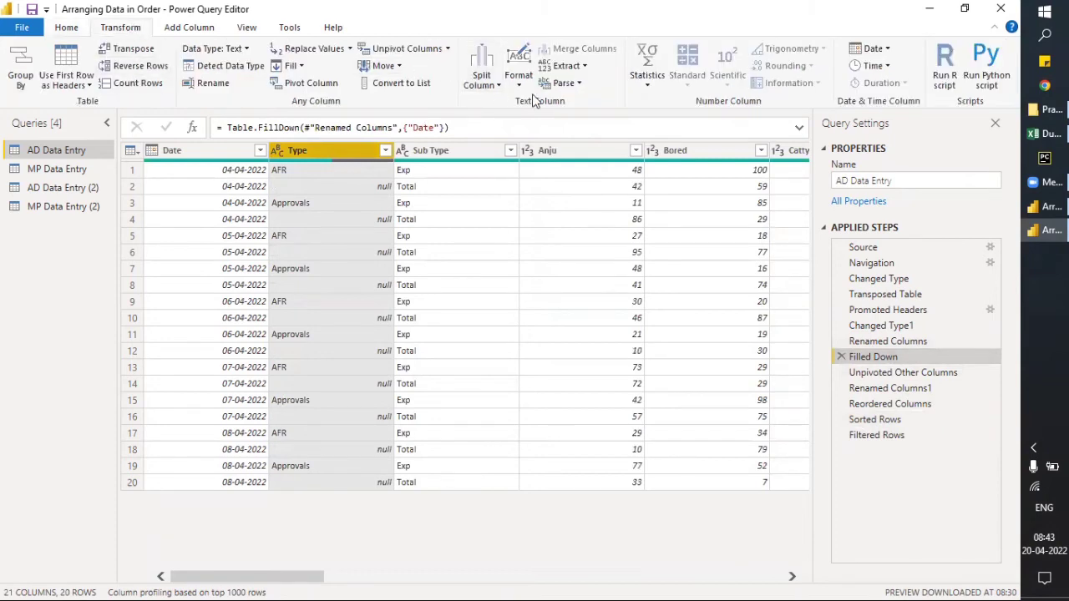
left_click(296, 66)
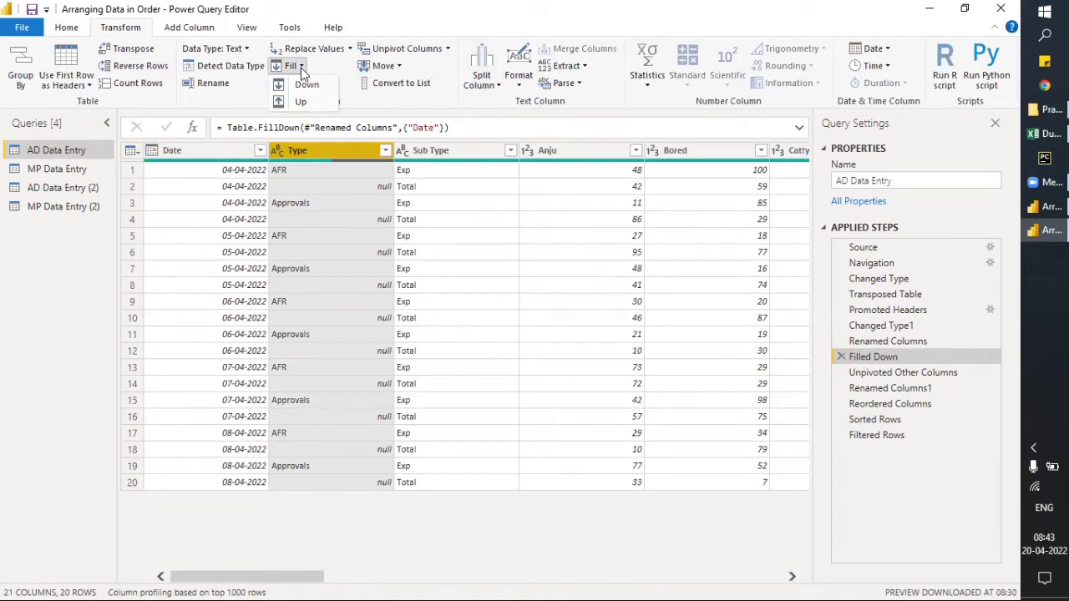
left_click(304, 87)
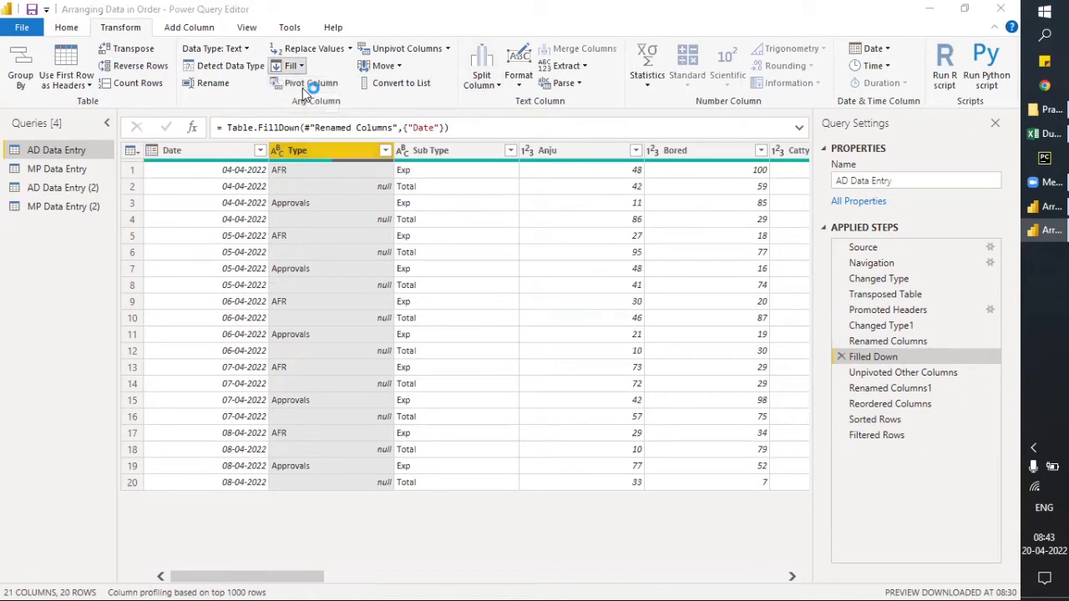
left_click(577, 342)
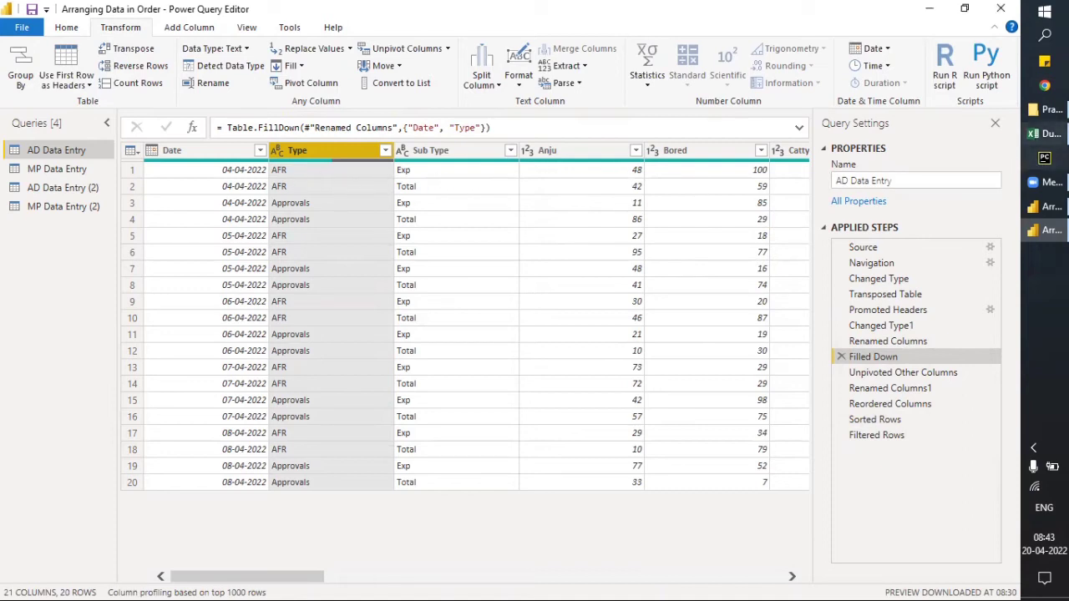
Check the filled Type values against the AFR Exp and Total columns of the AD Data Entry sheet in Excel
left_click(1044, 134)
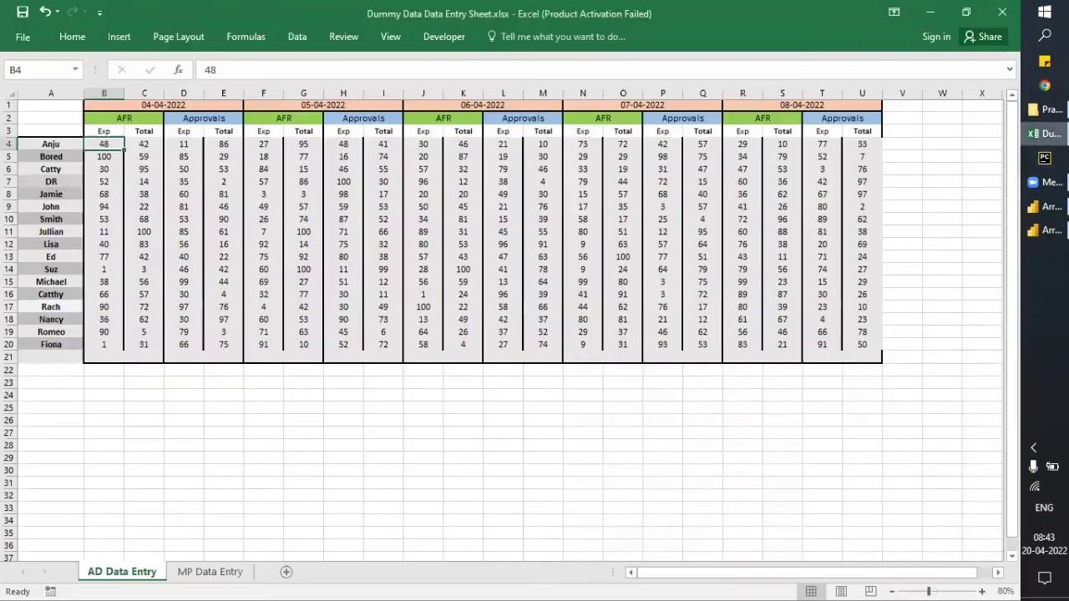
left_click(113, 118)
left_click(105, 145)
left_click(142, 146)
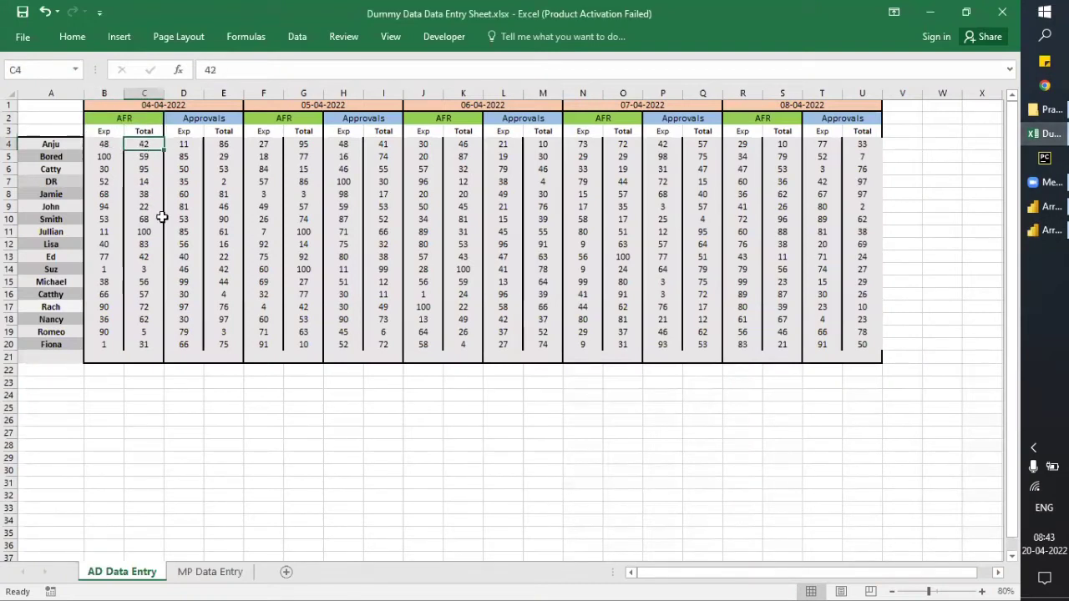
key("alt+Tab")
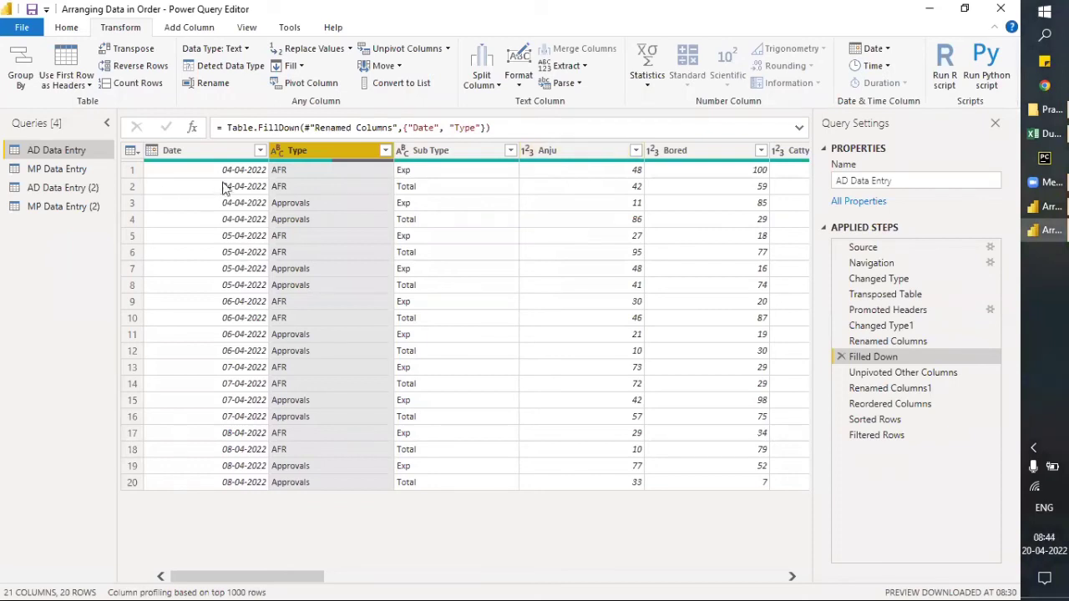
Delete the Filtered Rows step from the AD Data Entry query and show the result of the Sorted Rows step
left_click(840, 435)
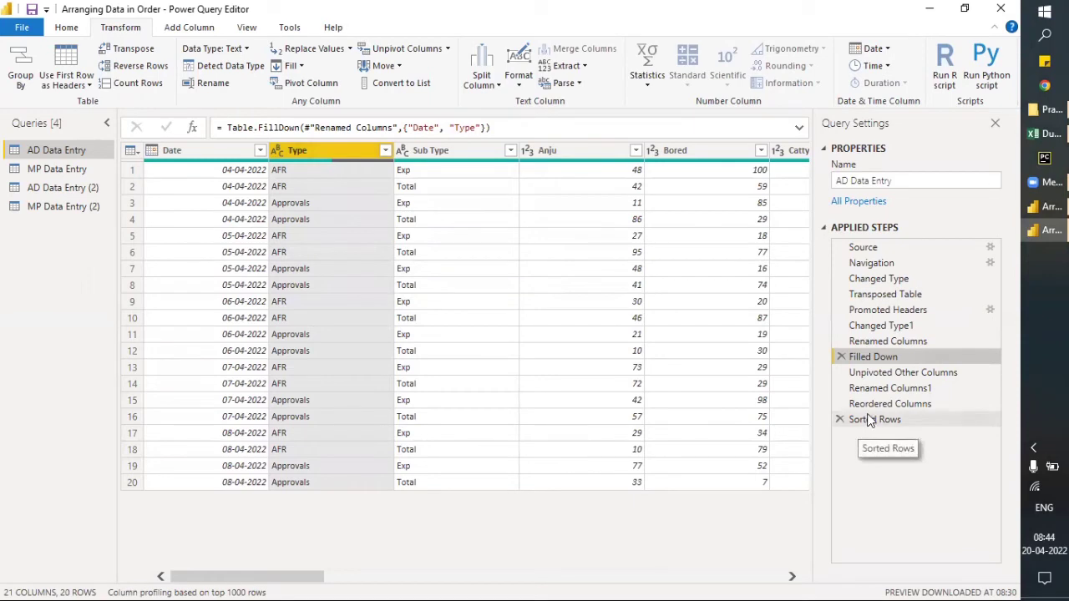
left_click(868, 419)
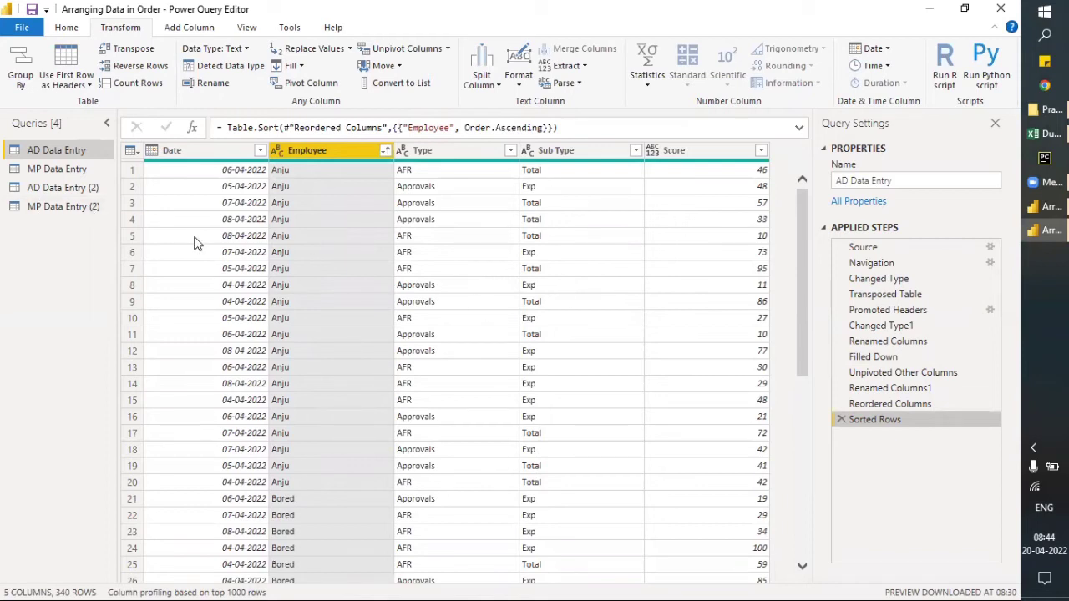
Transpose the table in the MP Data Entry query
left_click(39, 174)
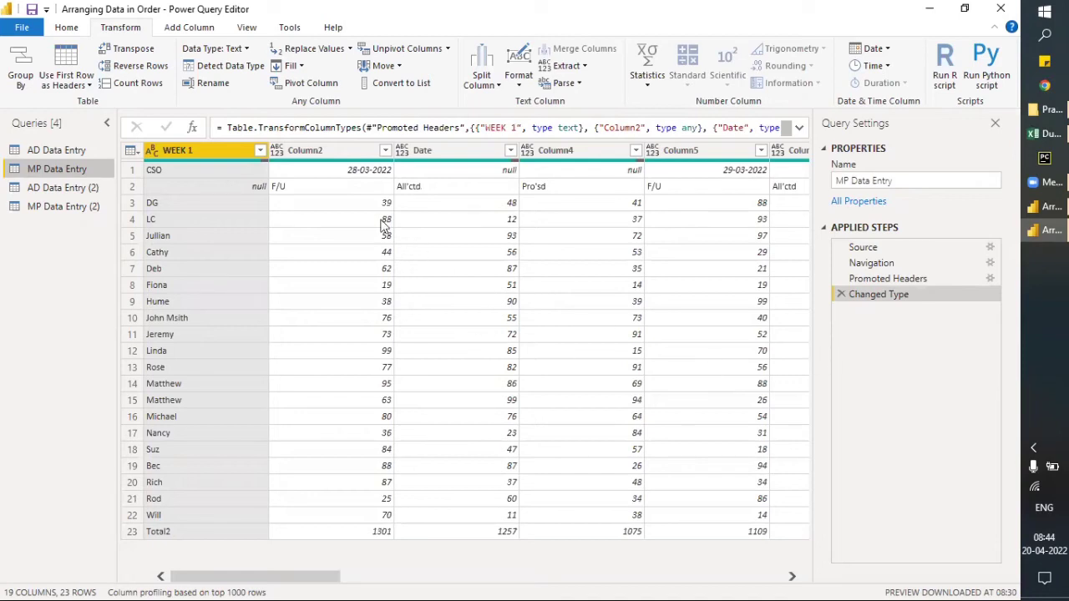
left_click(130, 49)
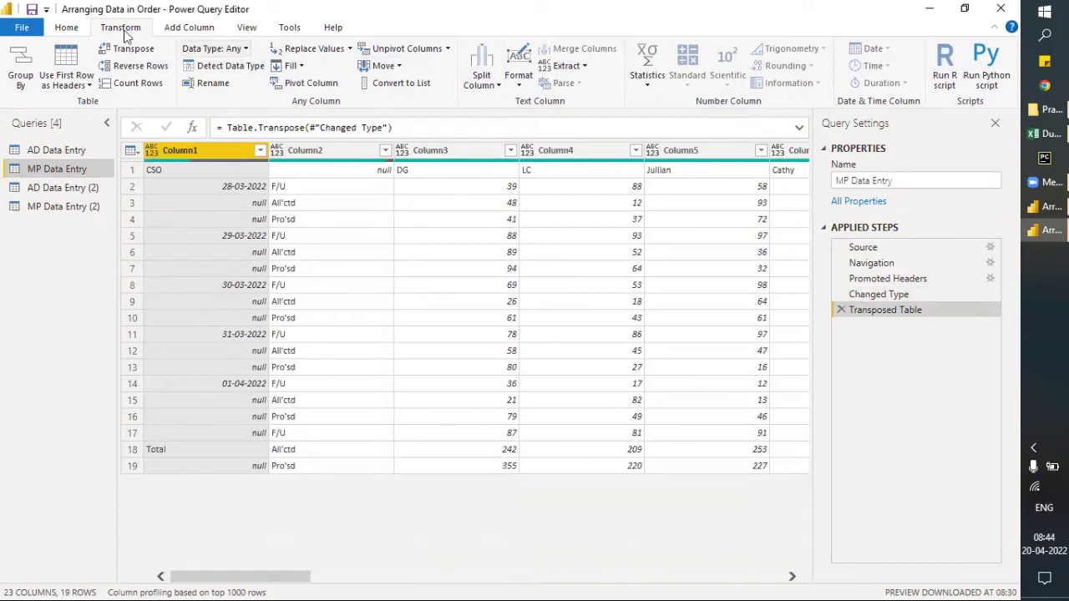
left_click(63, 27)
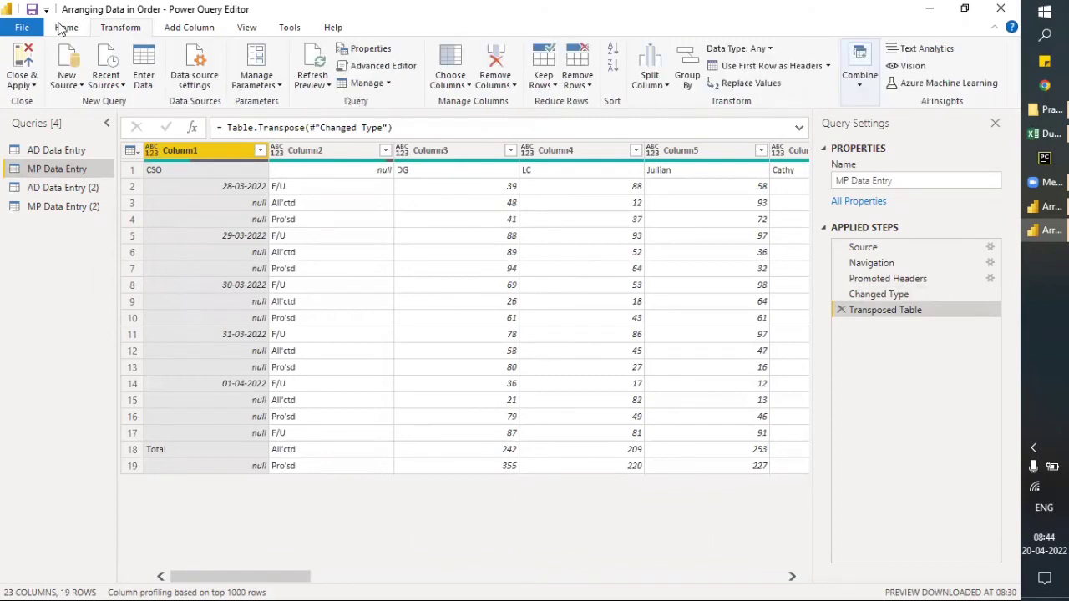
Promote the first row of the MP Data Entry query to headers and rename the CSO column to Date
left_click(793, 67)
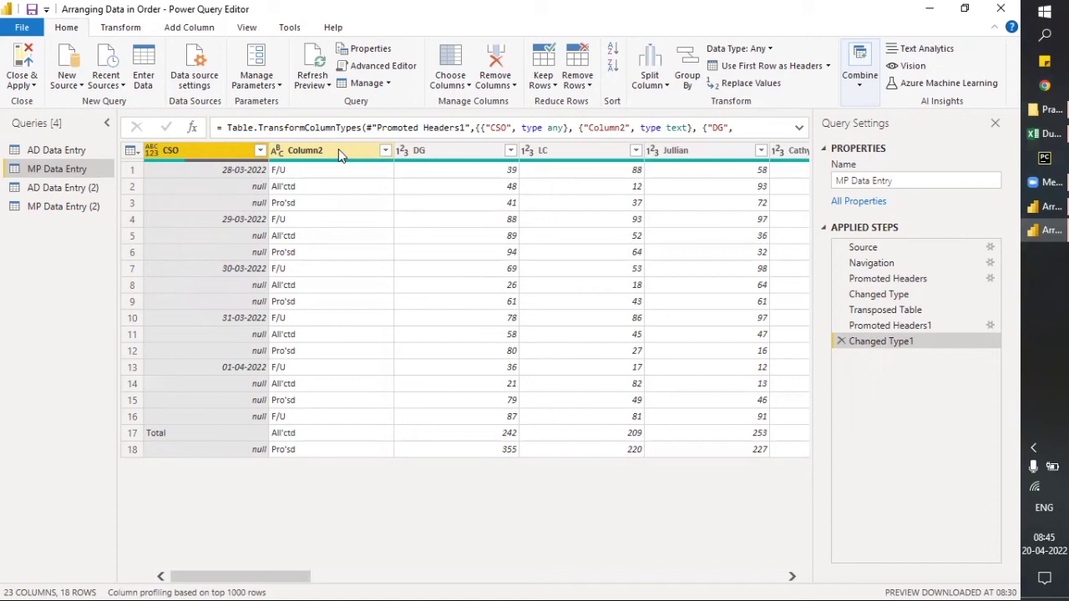
double_click(213, 147)
type("Date")
key("Return")
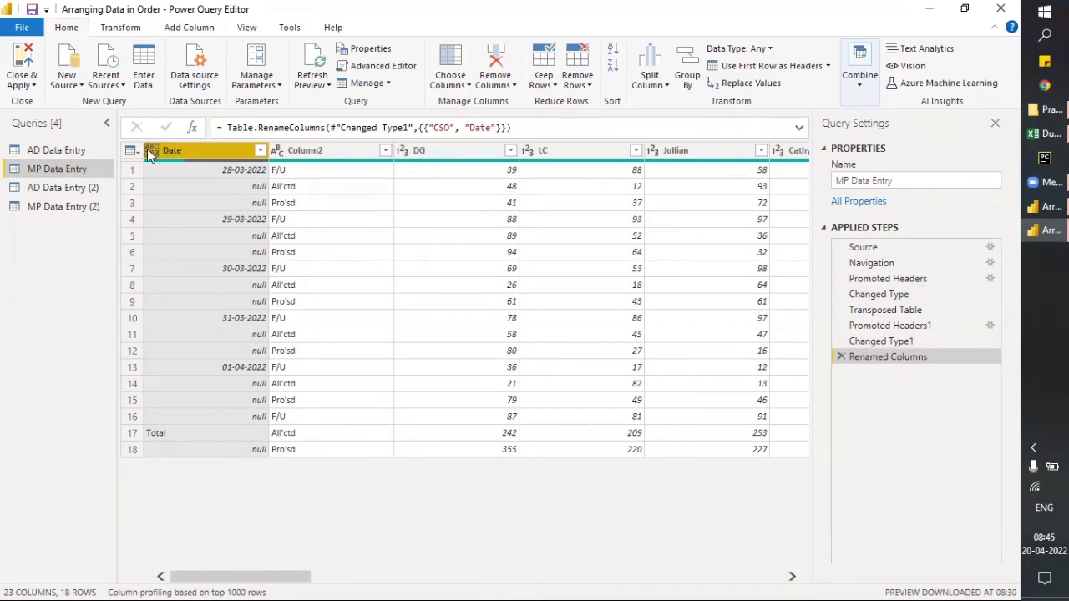
left_click_drag(281, 583, 223, 569)
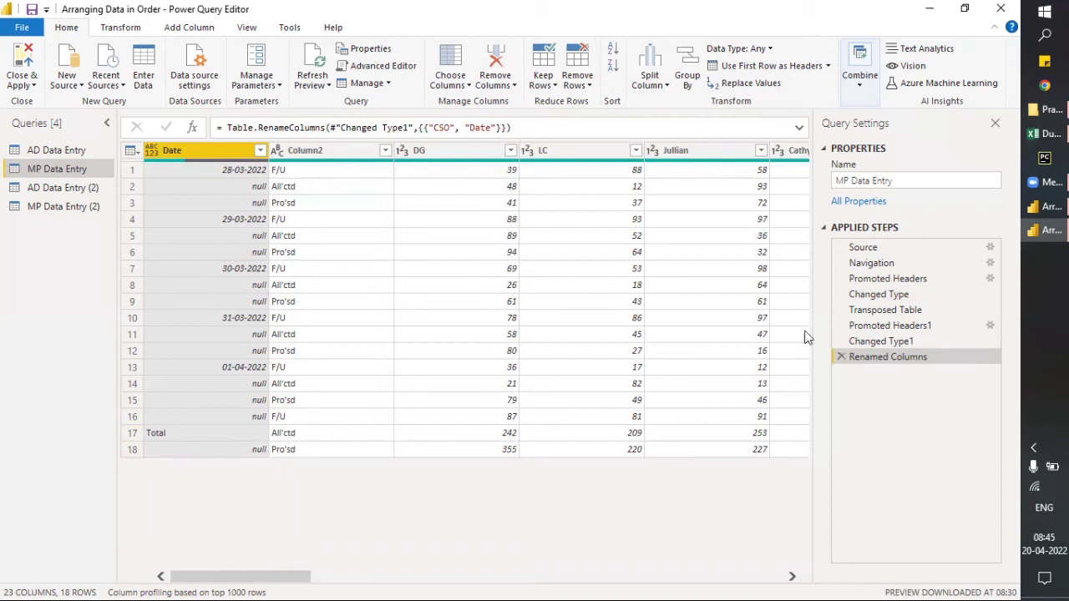
Check in Excel how the Total columns of the MP Data Entry sheet relate to the daily values, and return to Power Query
left_click(1040, 133)
left_click(217, 454)
left_click(211, 572)
left_click(866, 165)
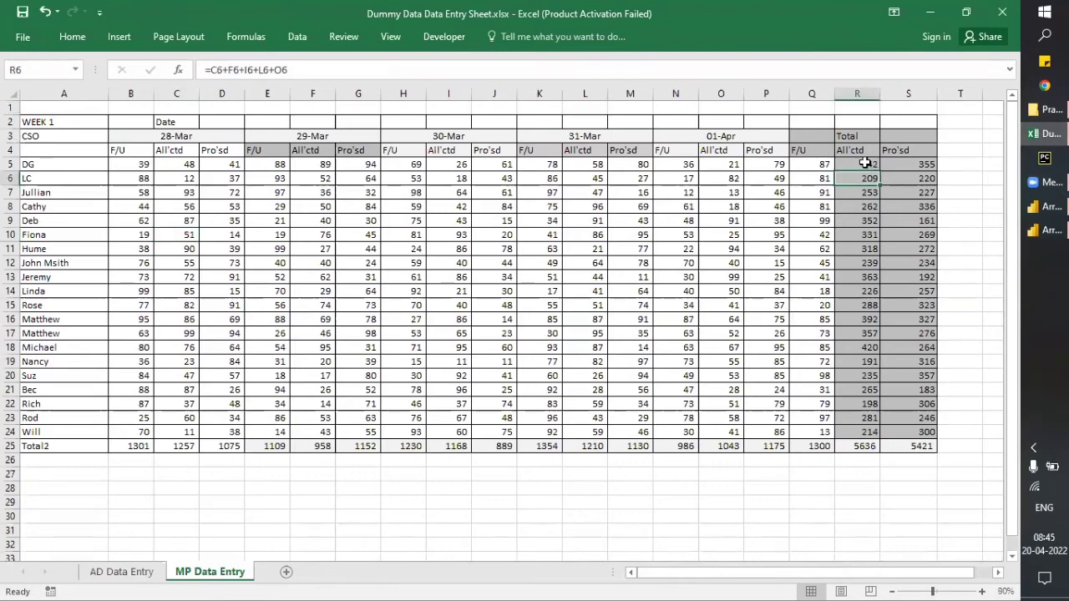
left_click_drag(857, 94, 917, 191)
left_click(862, 164)
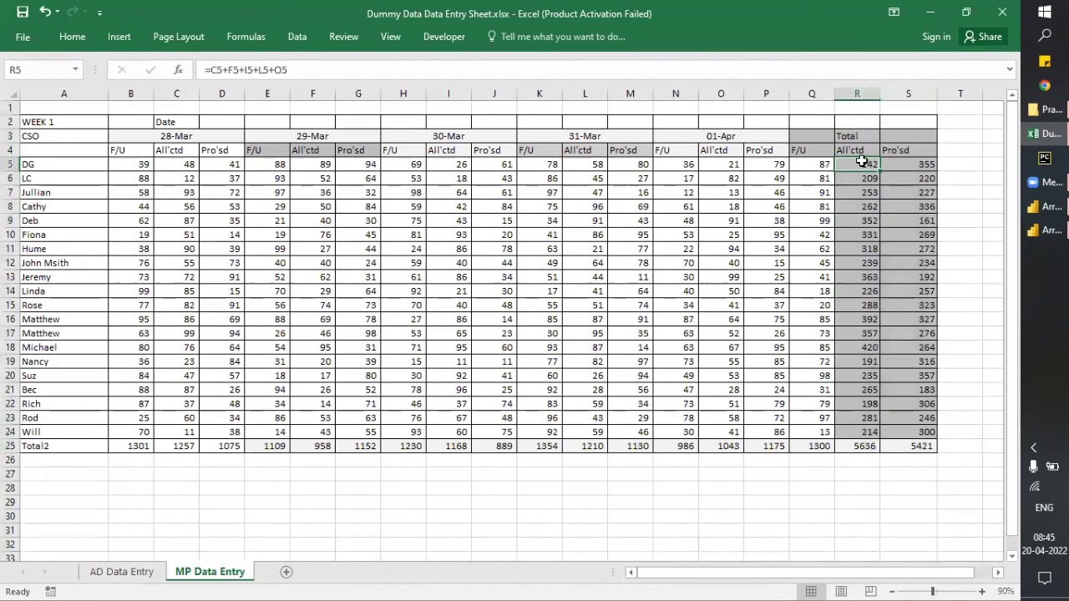
left_click_drag(139, 164, 784, 161)
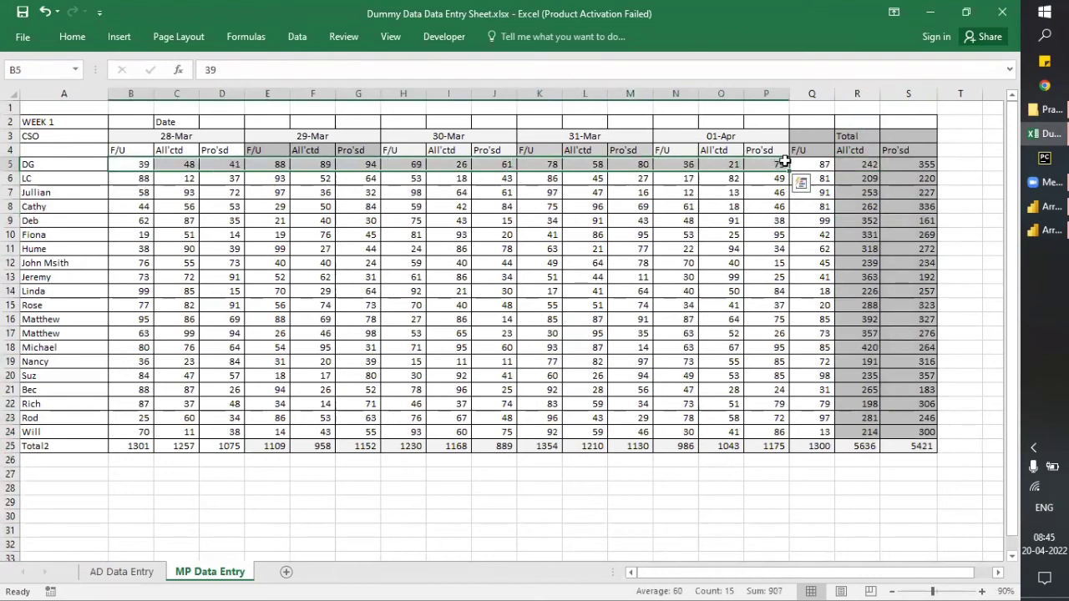
left_click_drag(863, 170, 923, 461)
left_click_drag(939, 411, 938, 415)
key("alt+Tab")
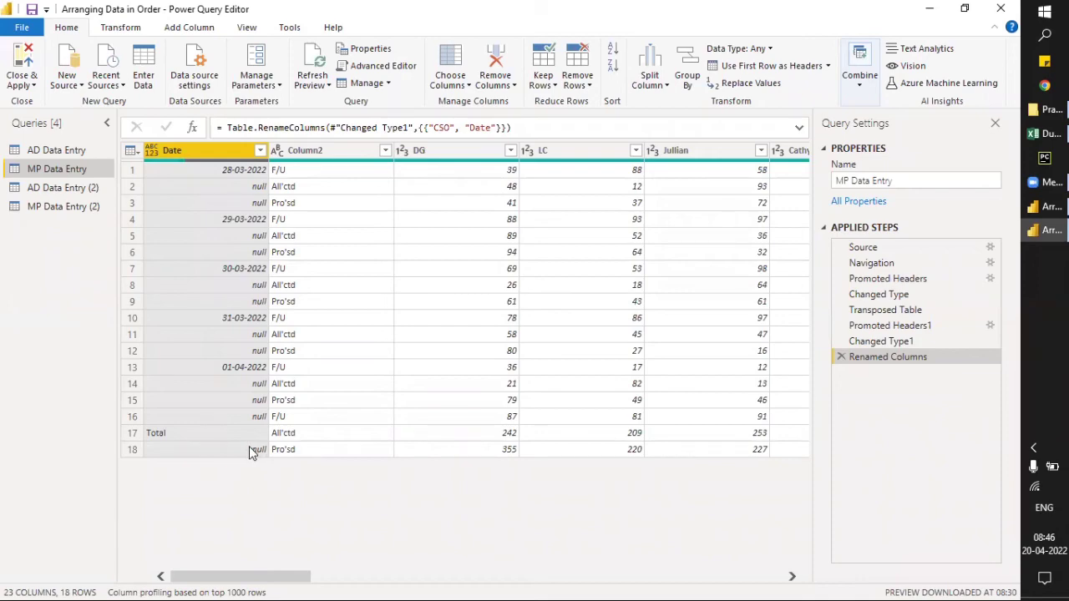
key("alt+Tab")
key("alt+Tab")
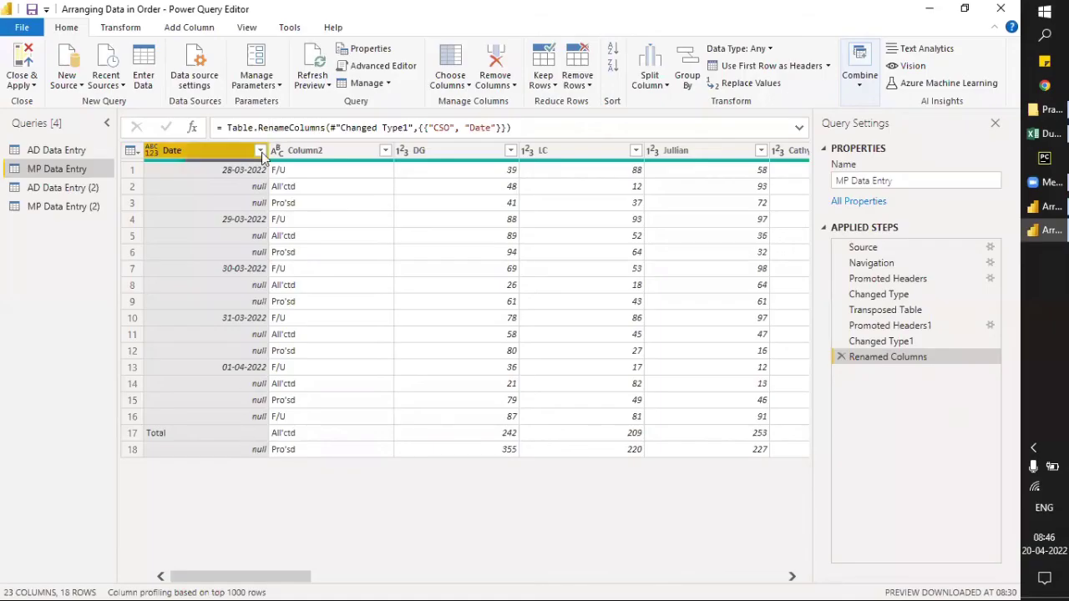
Remove the bottom 2 rows, which hold the totals, from the MP Data Entry query
left_click(216, 434)
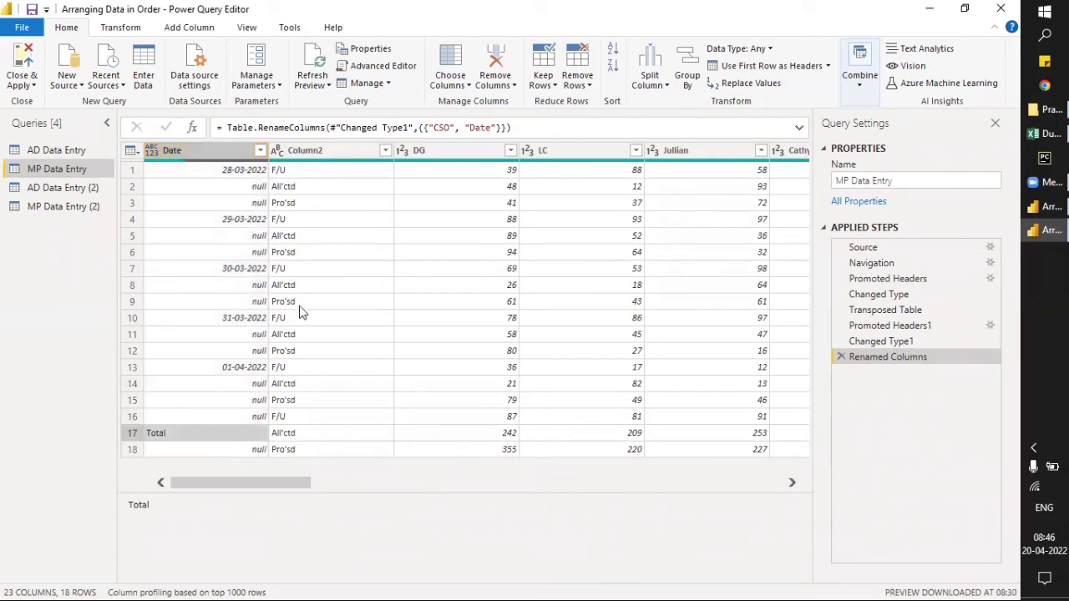
left_click(506, 90)
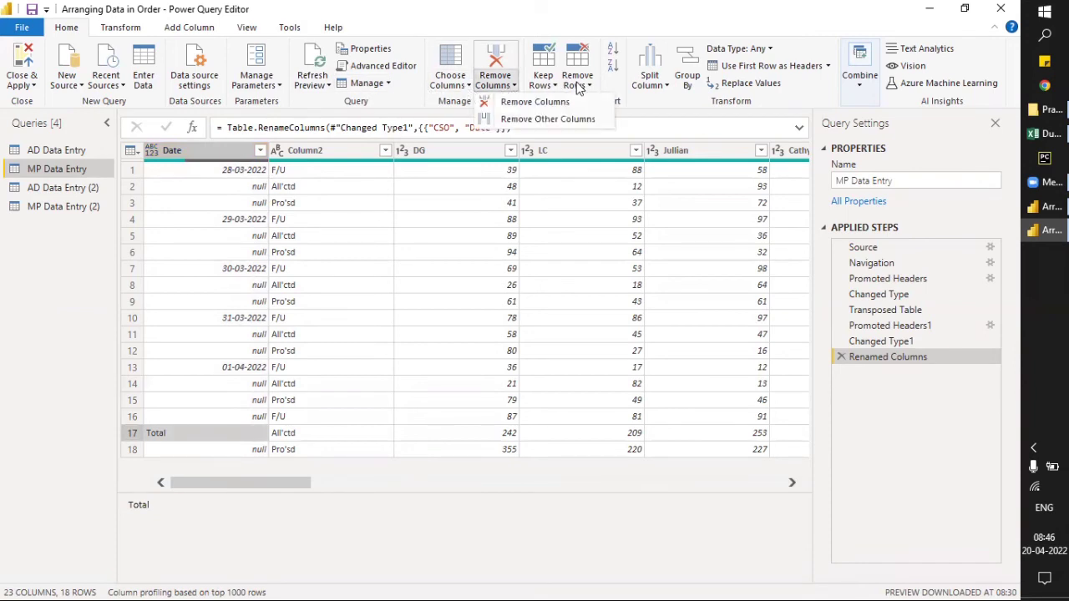
left_click(577, 83)
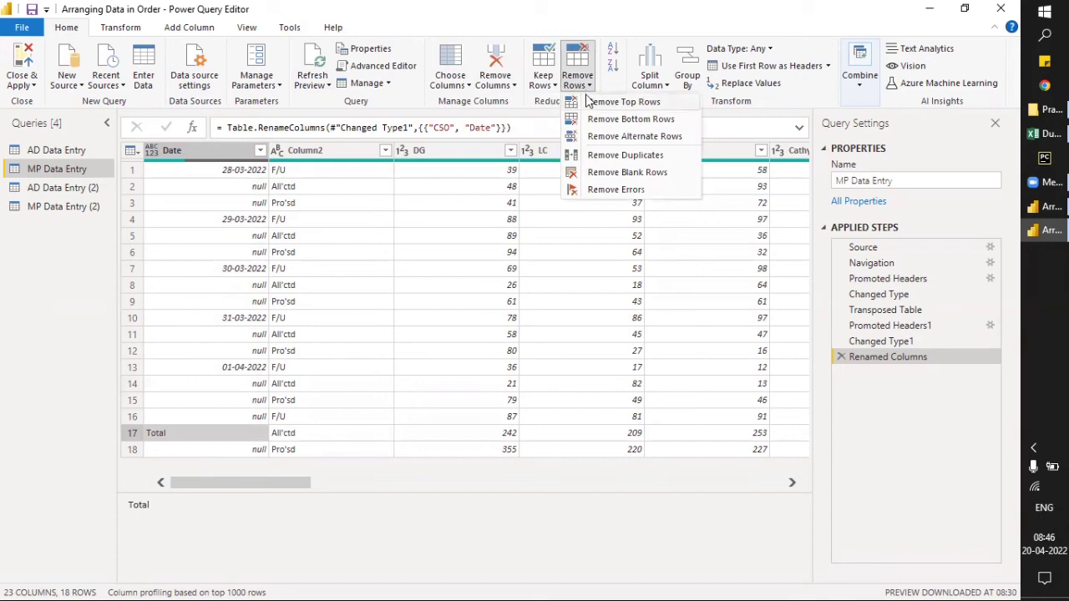
left_click(630, 119)
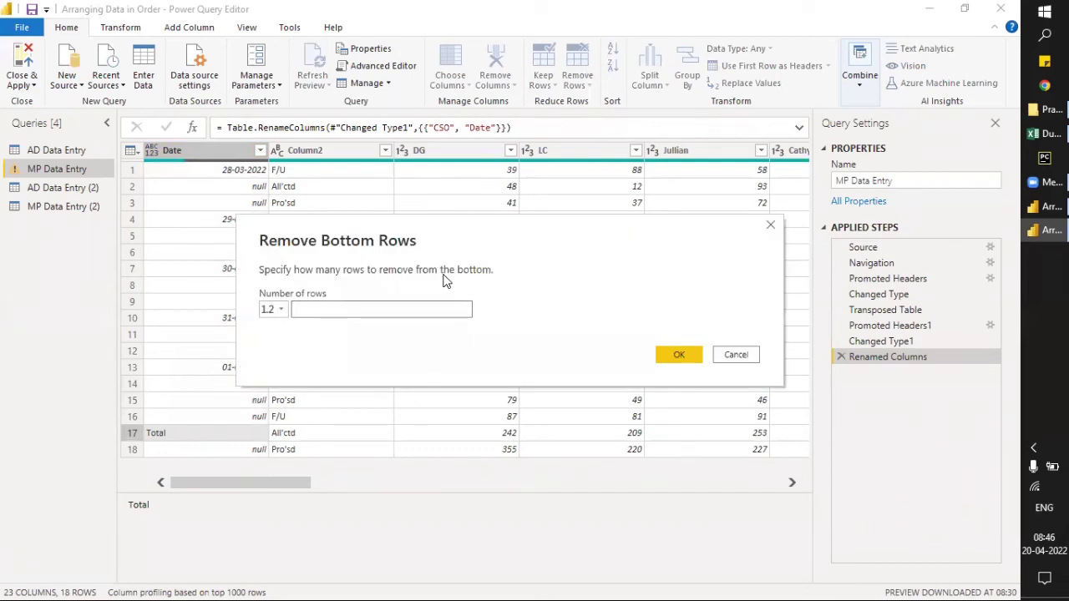
left_click(338, 309)
type("2")
left_click(679, 354)
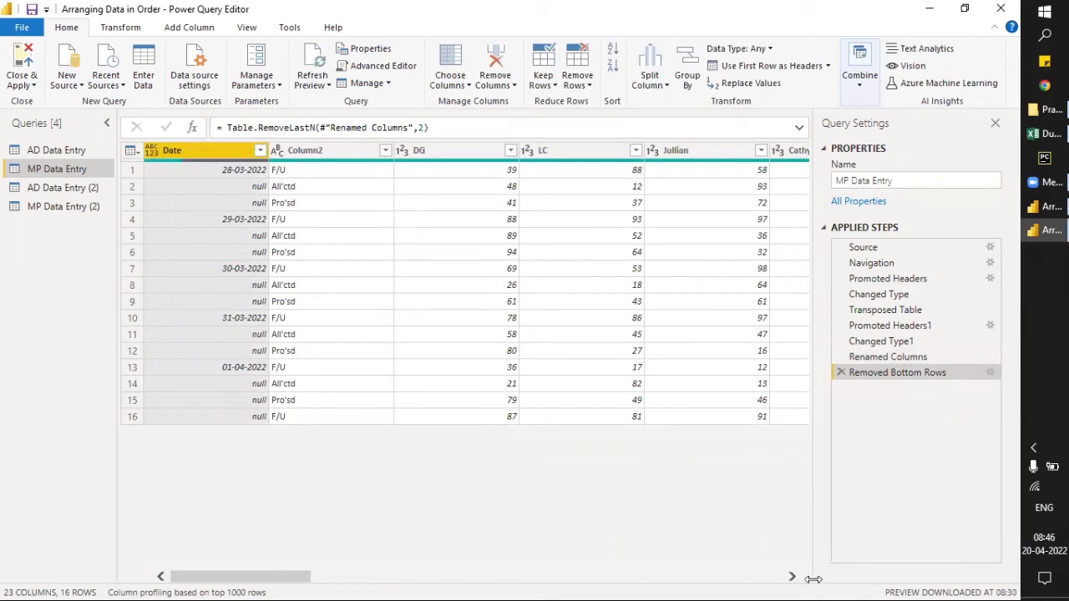
Review the remaining query columns and compare them with the F/U and Total columns of the MP Data Entry sheet in Excel
left_click_drag(793, 581, 795, 583)
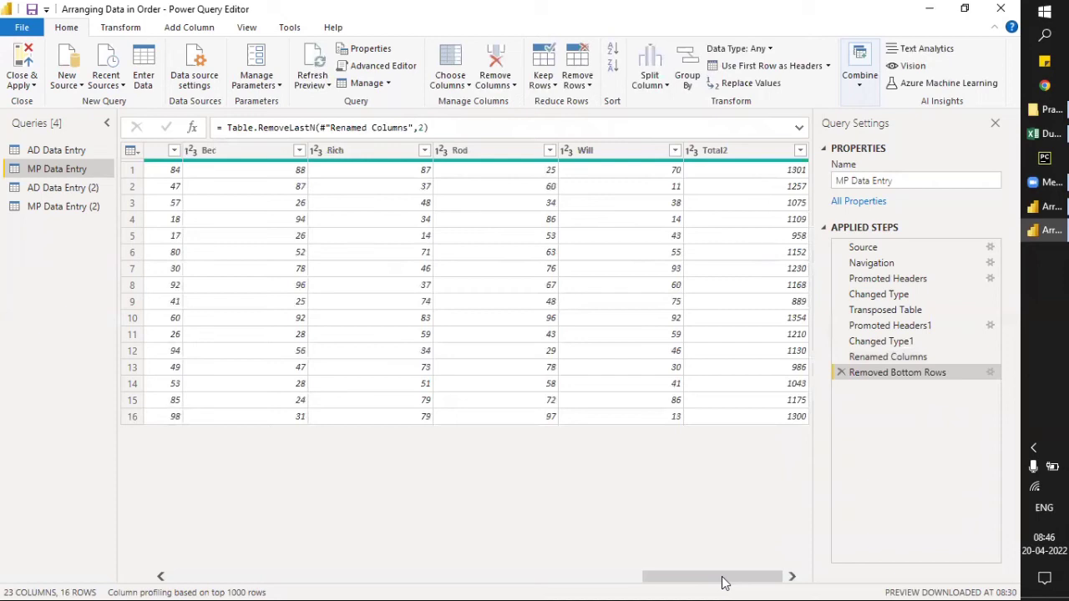
left_click_drag(723, 583, 181, 563)
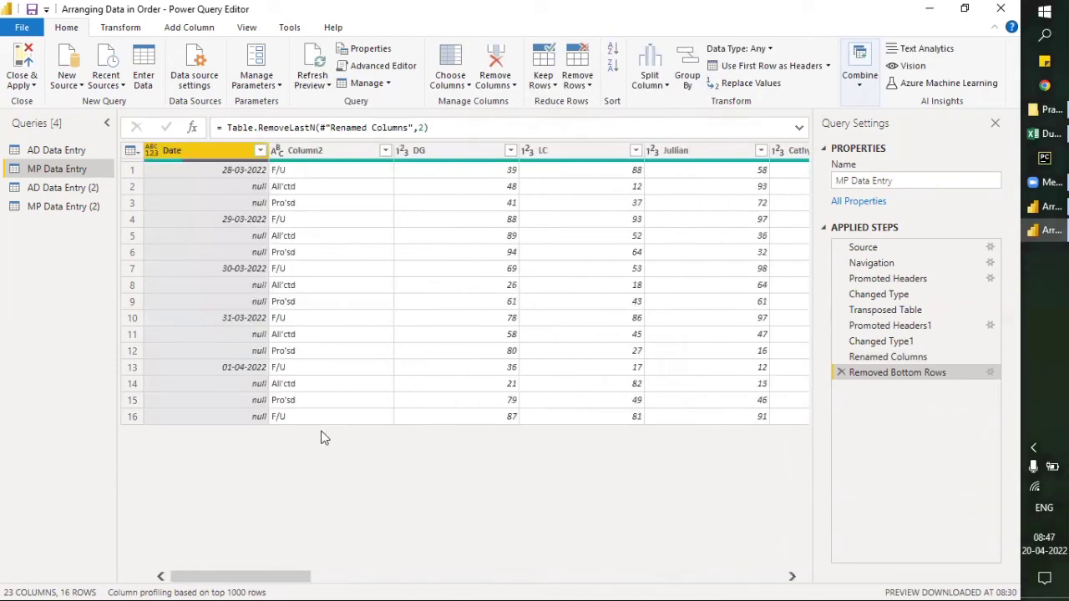
key("alt+Tab")
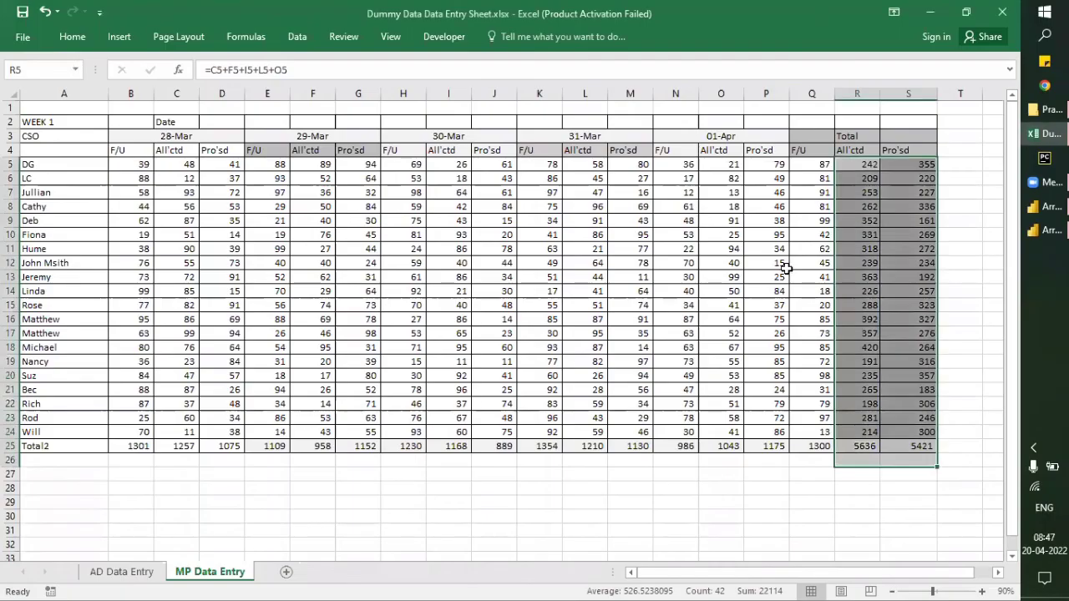
left_click(856, 163)
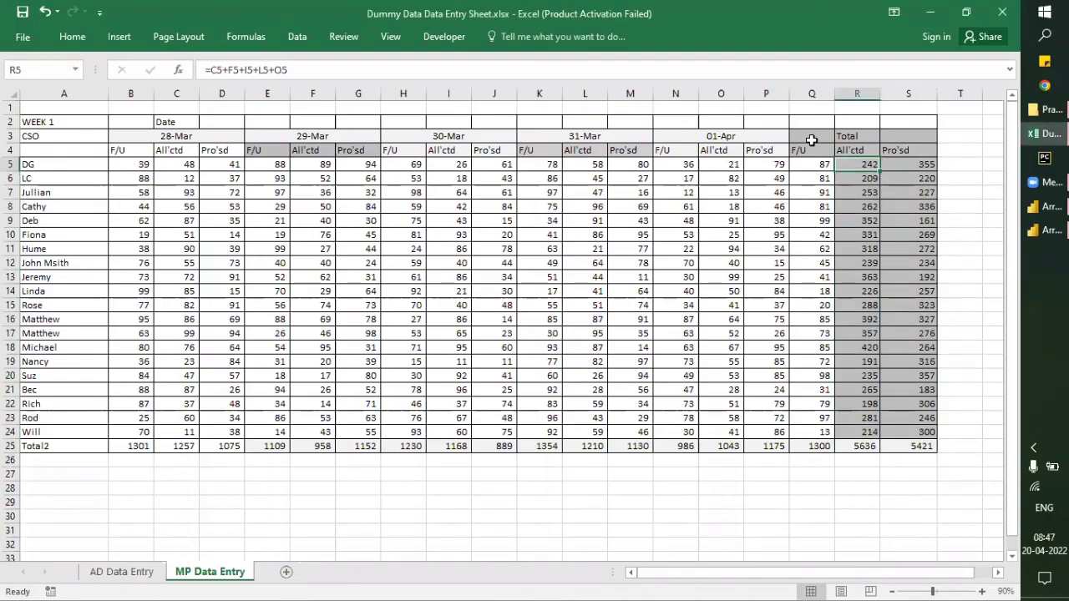
left_click(811, 134)
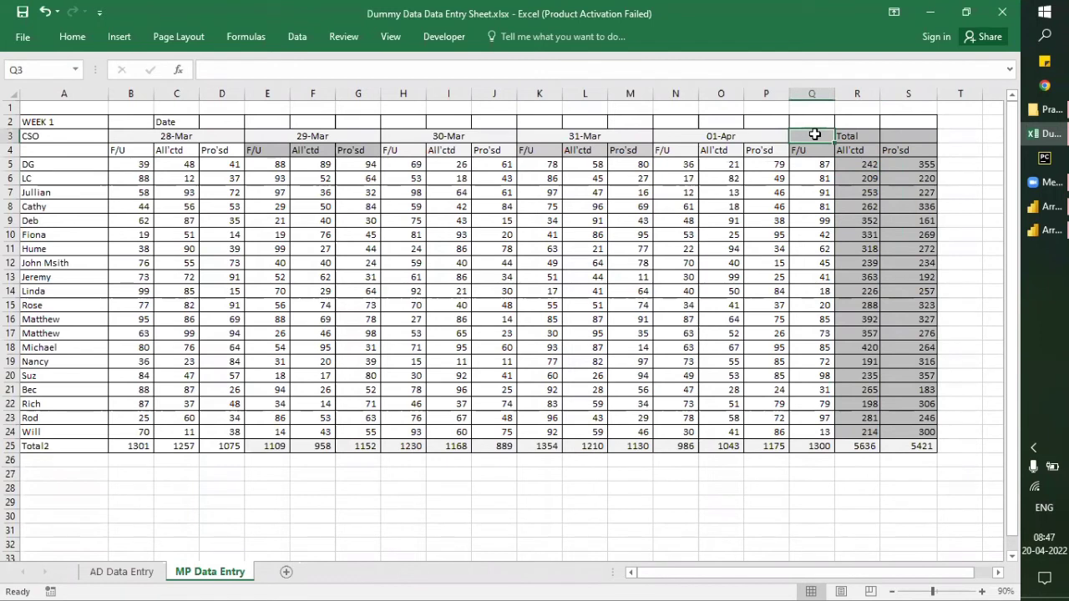
left_click_drag(814, 134, 924, 446)
left_click_drag(808, 134, 921, 446)
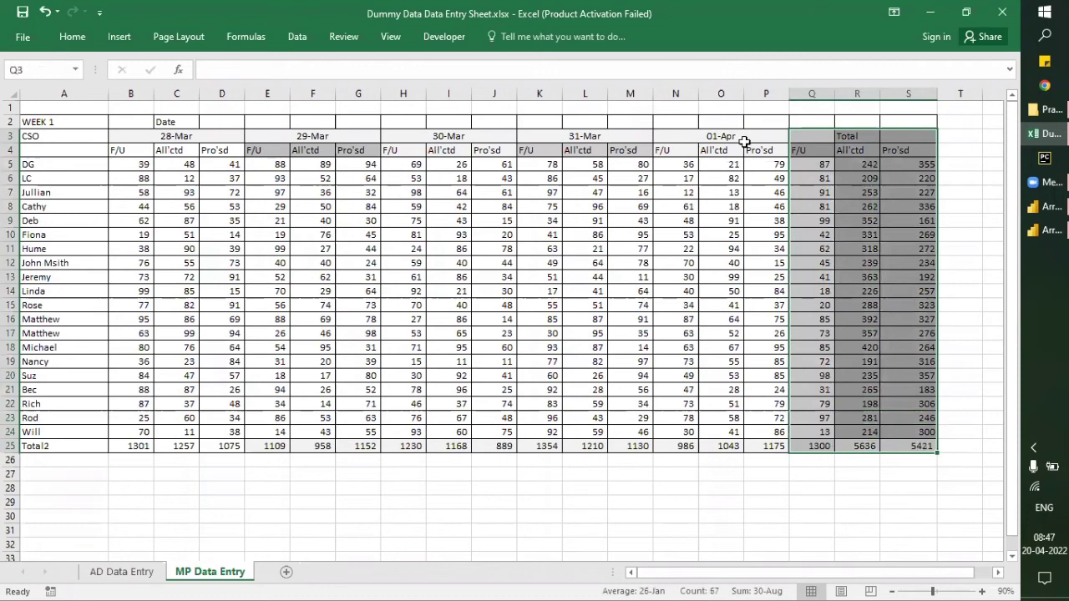
left_click_drag(120, 149, 473, 154)
left_click_drag(557, 136, 598, 153)
key("alt+Tab")
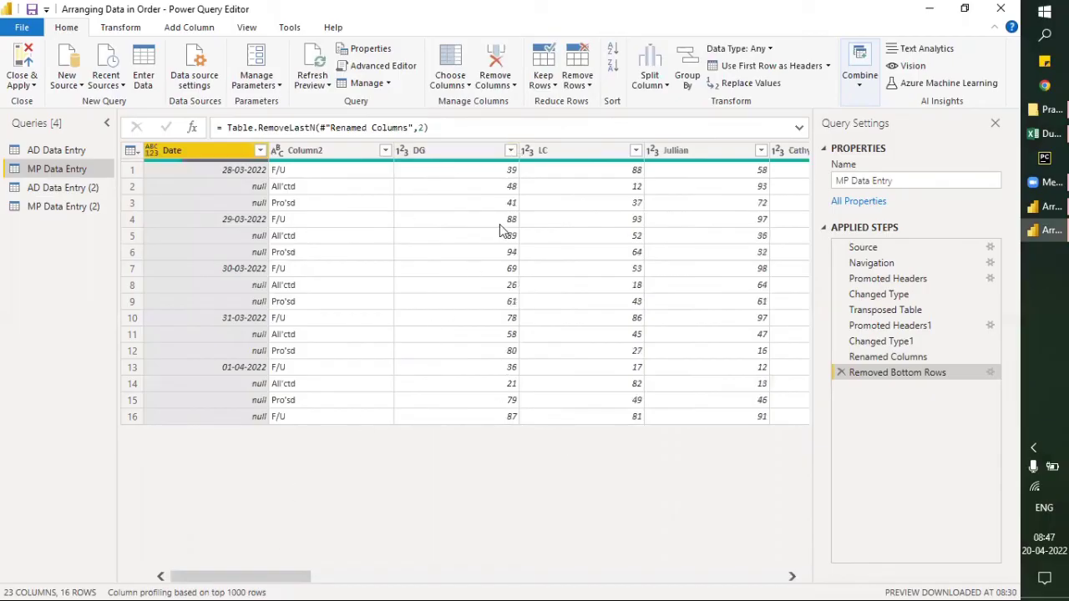
Remove 1 more row from the bottom of the MP Data Entry query
left_click(577, 87)
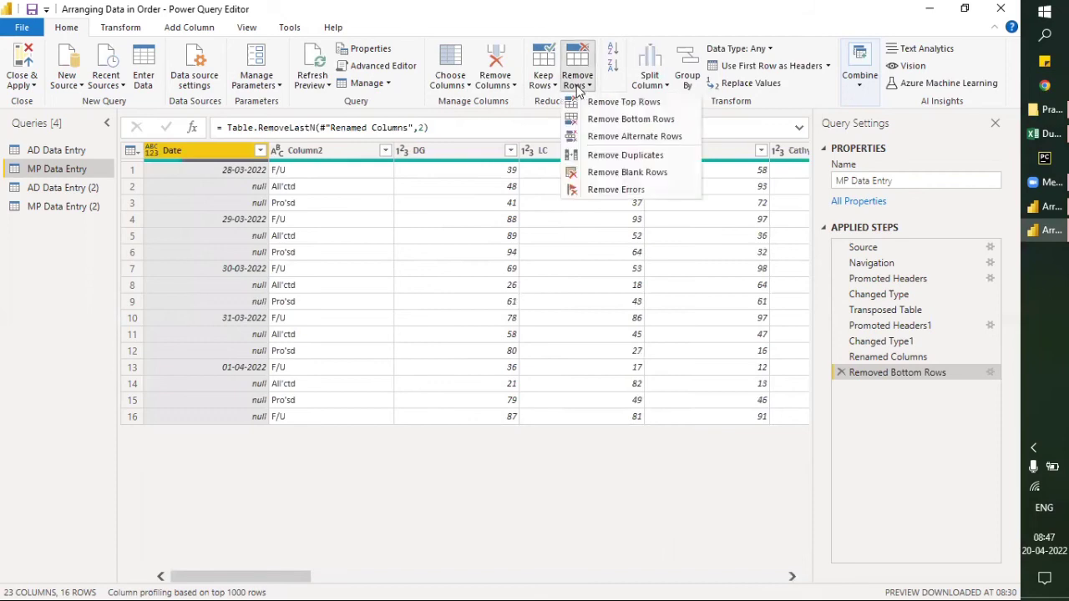
left_click(595, 121)
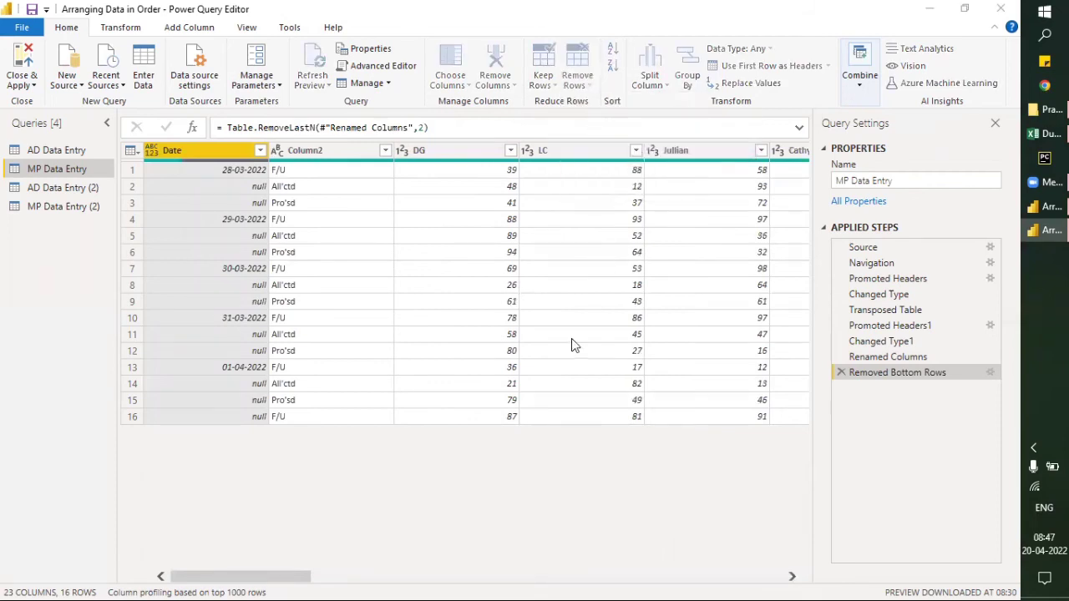
type("1")
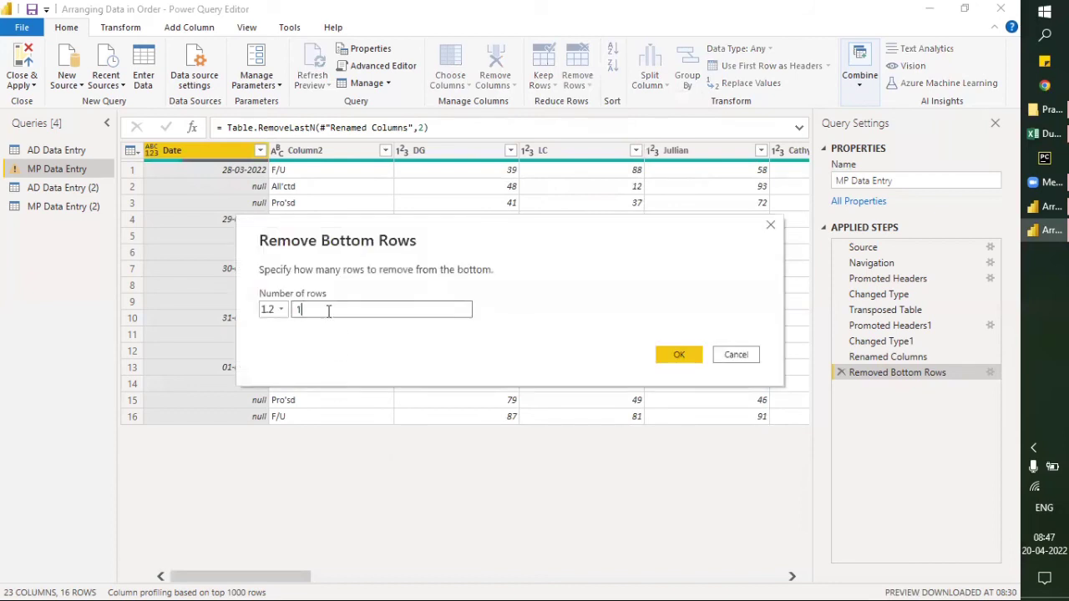
left_click(679, 355)
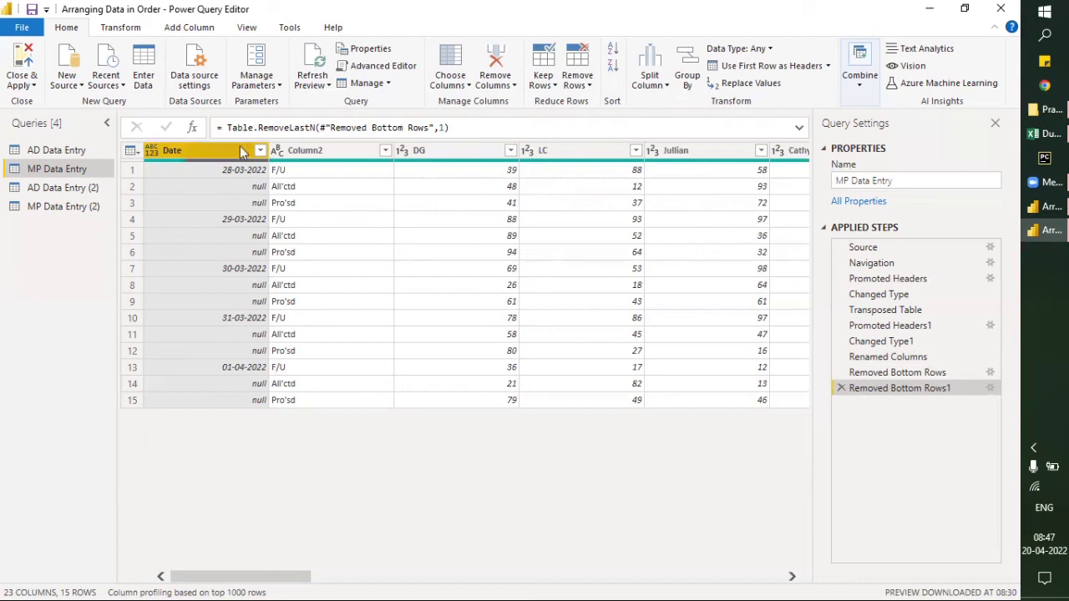
Fill the Date column down in the MP Data Entry query
left_click(120, 27)
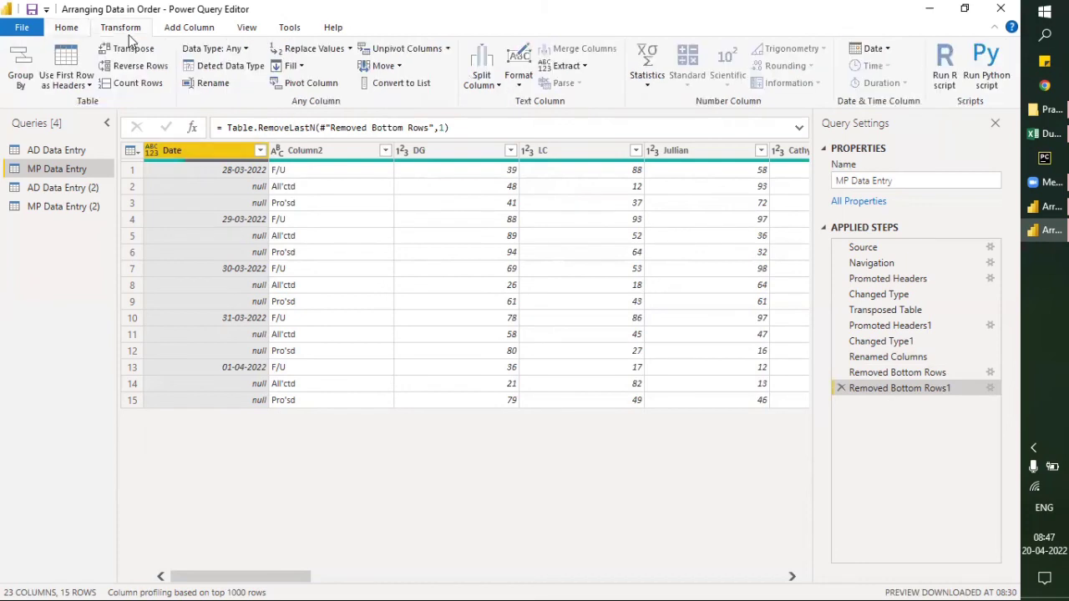
left_click(304, 66)
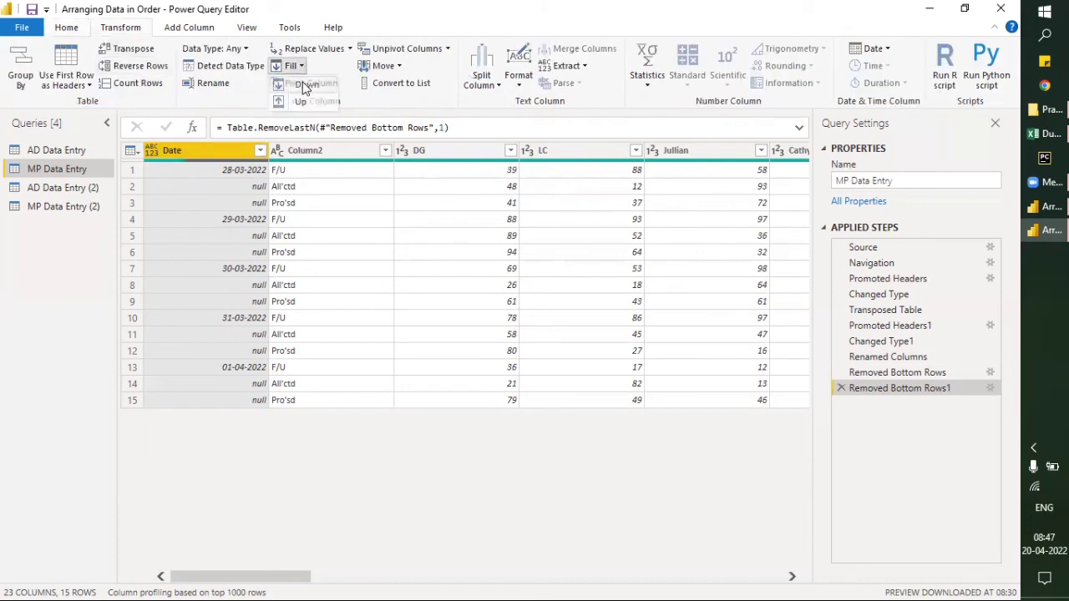
left_click(304, 85)
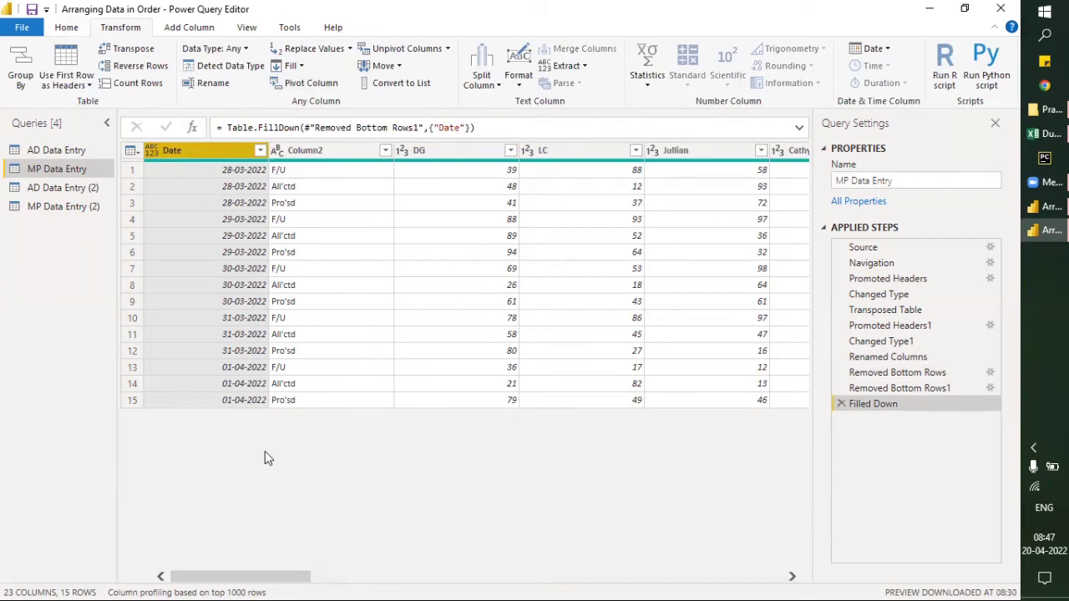
Rename Column2 of the MP Data Entry query to CSO
double_click(322, 150)
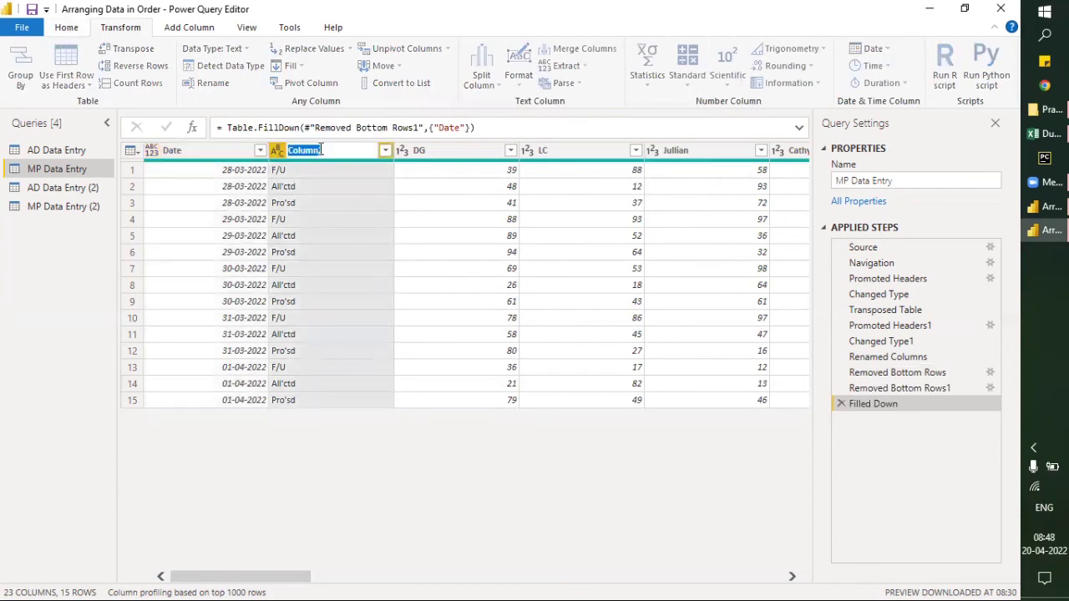
type("CS")
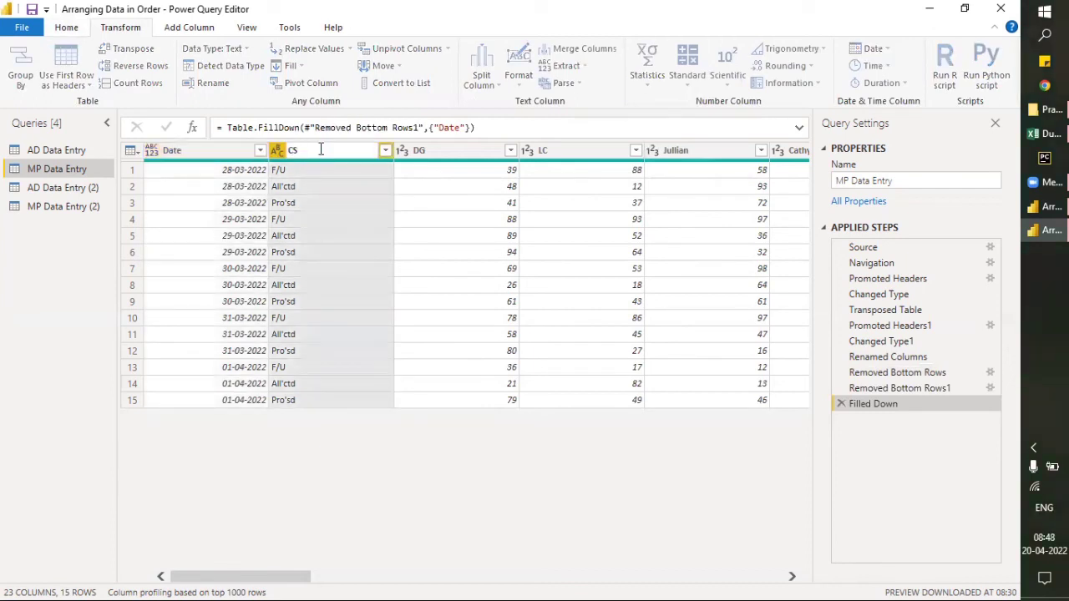
type("O")
key("Return")
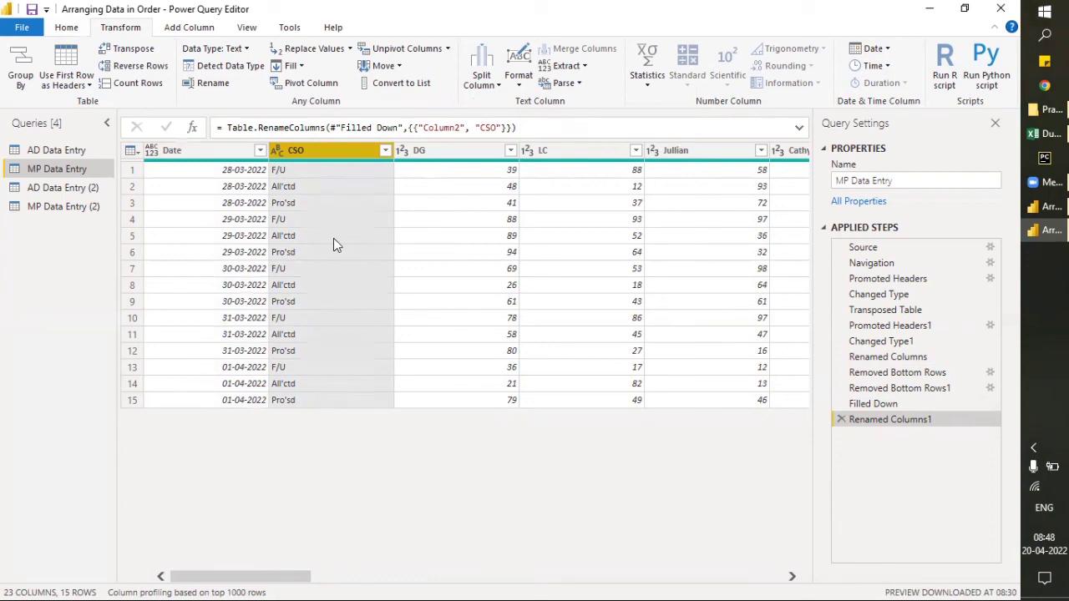
Unpivot all columns other than Date and CSO in the MP Data Entry query and look through the resulting rows
left_click(217, 153)
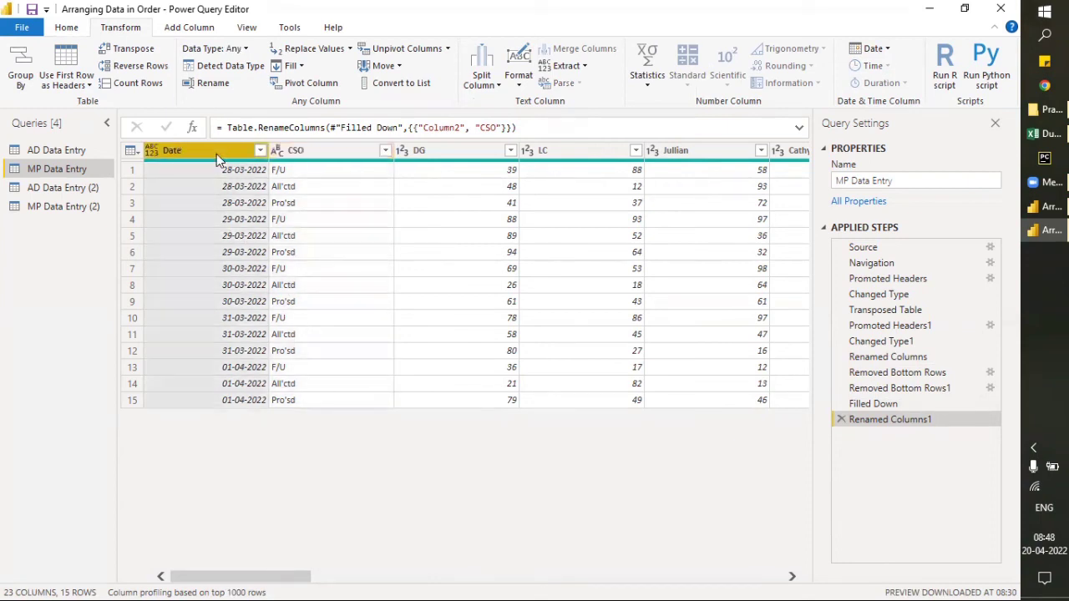
left_click(331, 157, "ctrl")
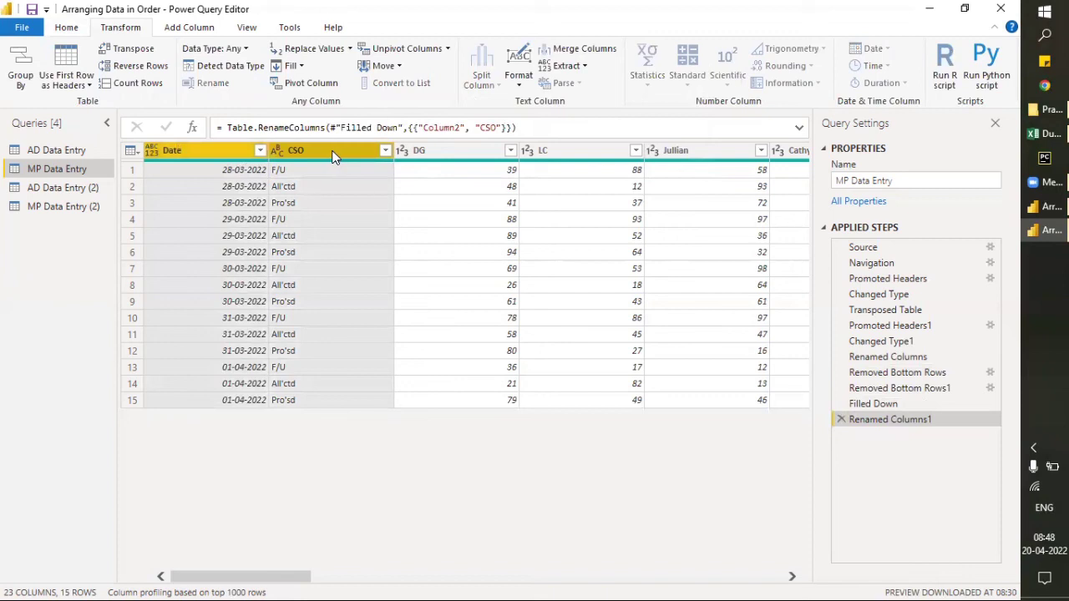
left_click(447, 49)
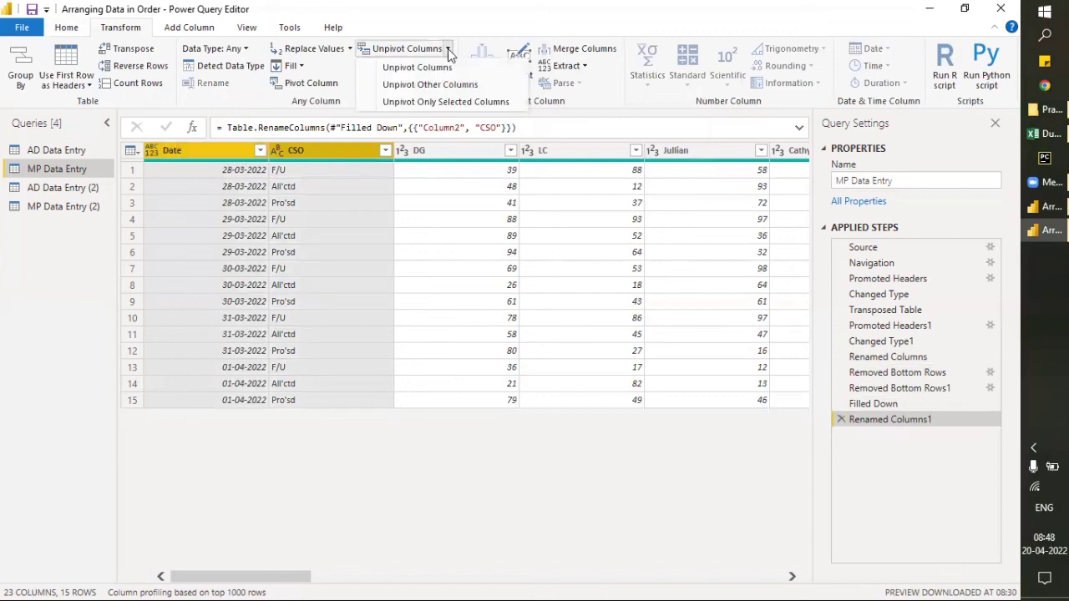
left_click(440, 85)
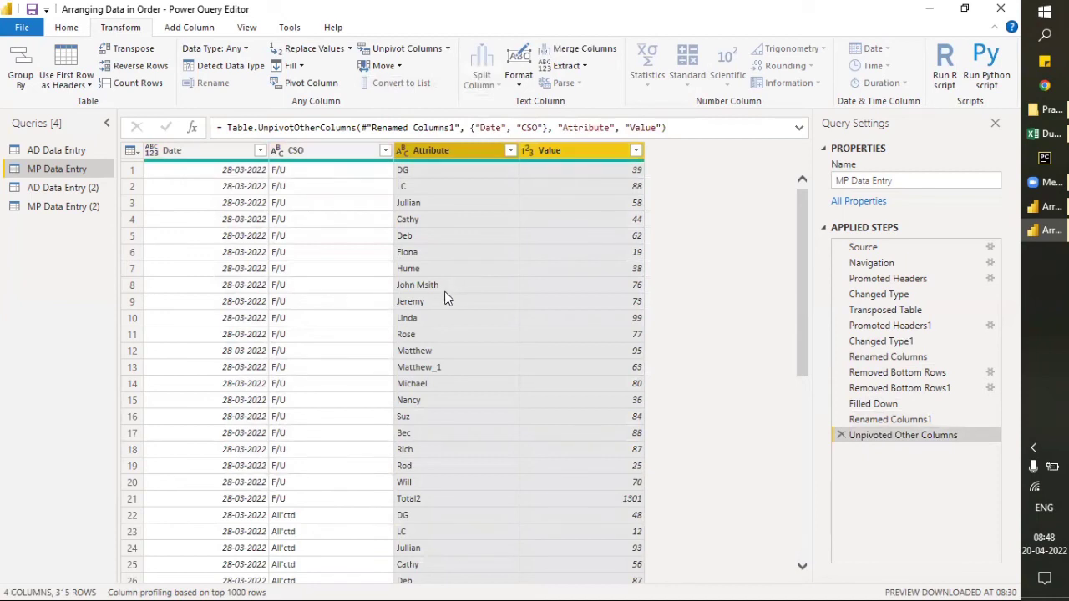
scroll(445, 298, "down", 20)
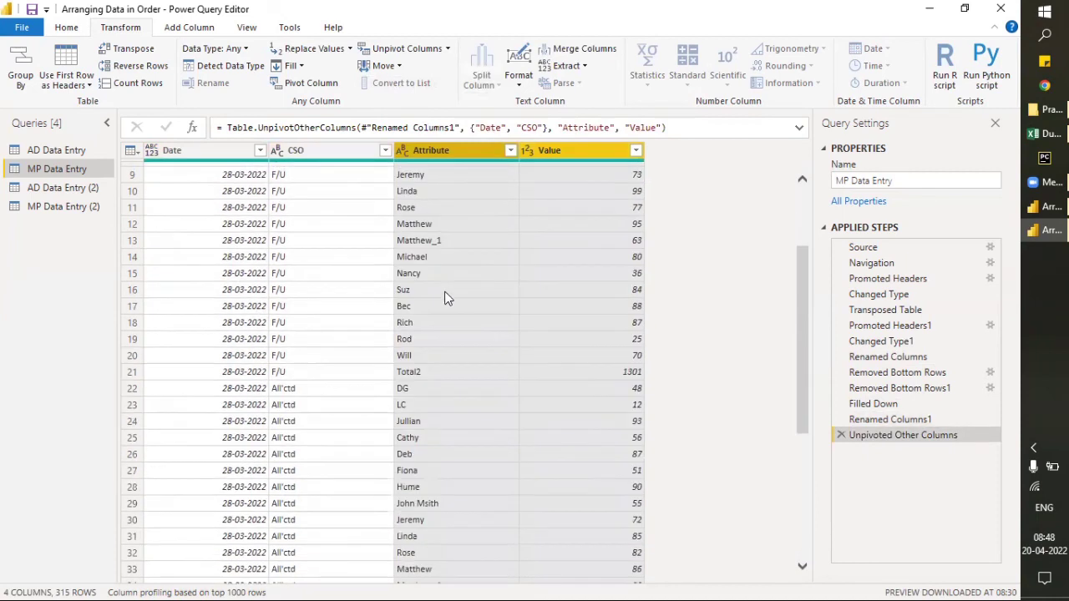
Filter the Total2 rows out of the Attribute column in the MP Data Entry query
scroll(446, 298, "down", 20)
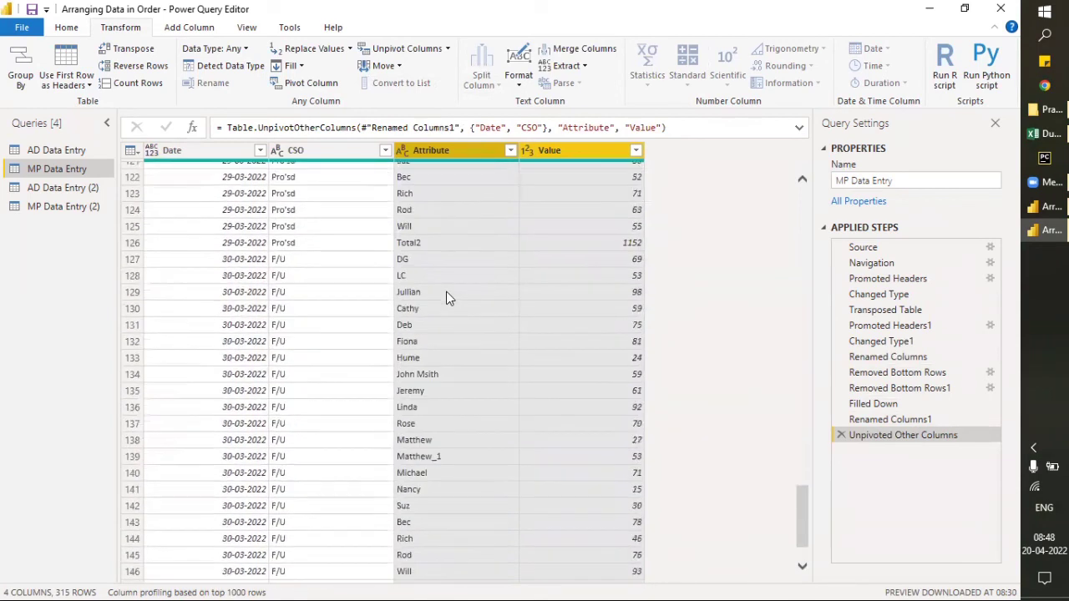
scroll(448, 306, "down", 20)
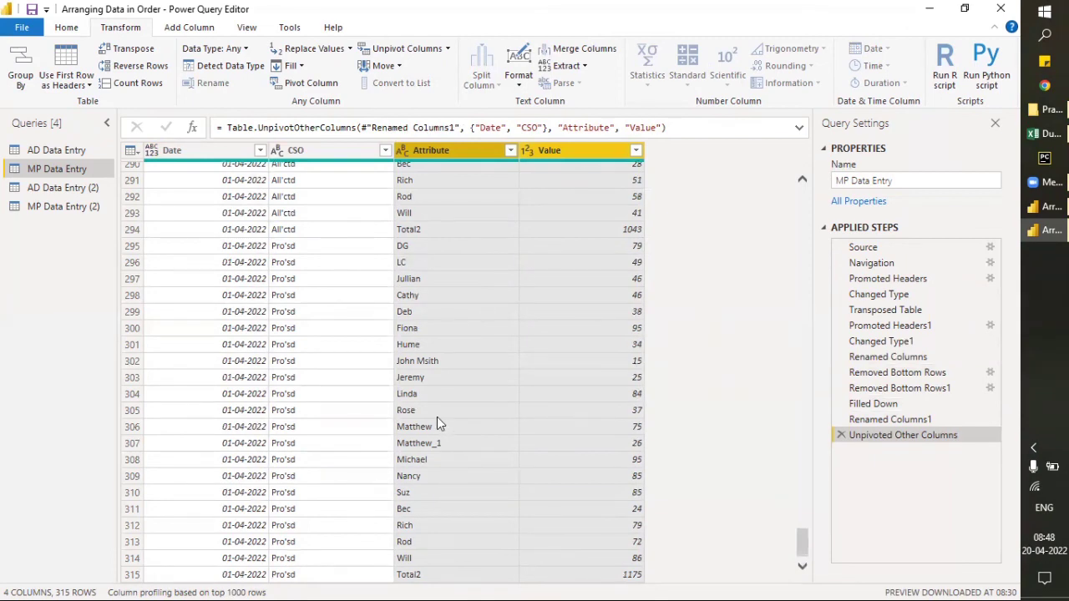
scroll(436, 421, "up", 20)
scroll(439, 424, "up", 20)
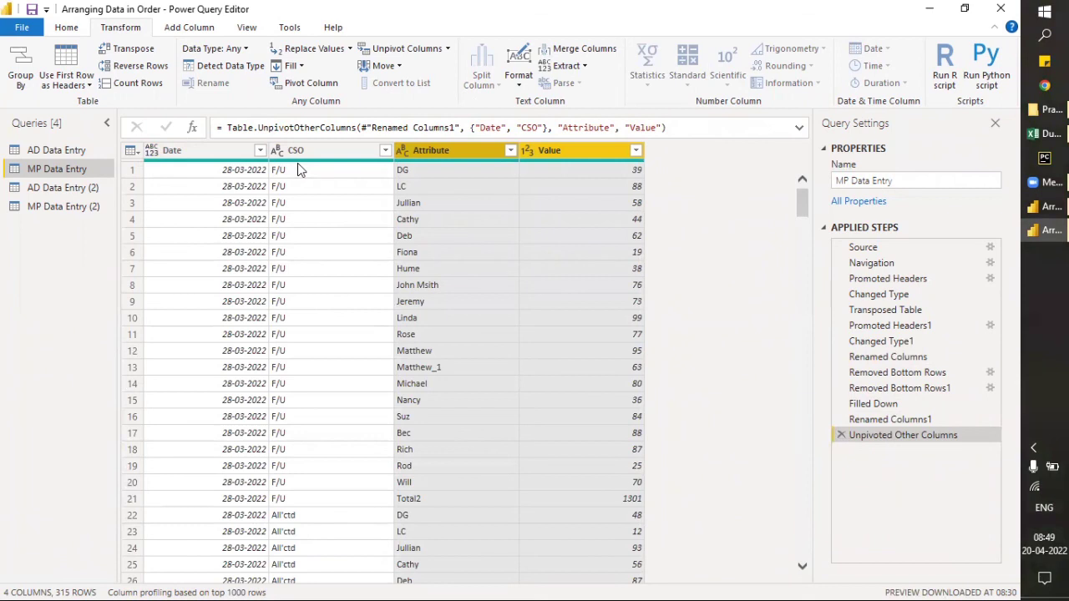
left_click(509, 150)
scroll(386, 358, "down", 2)
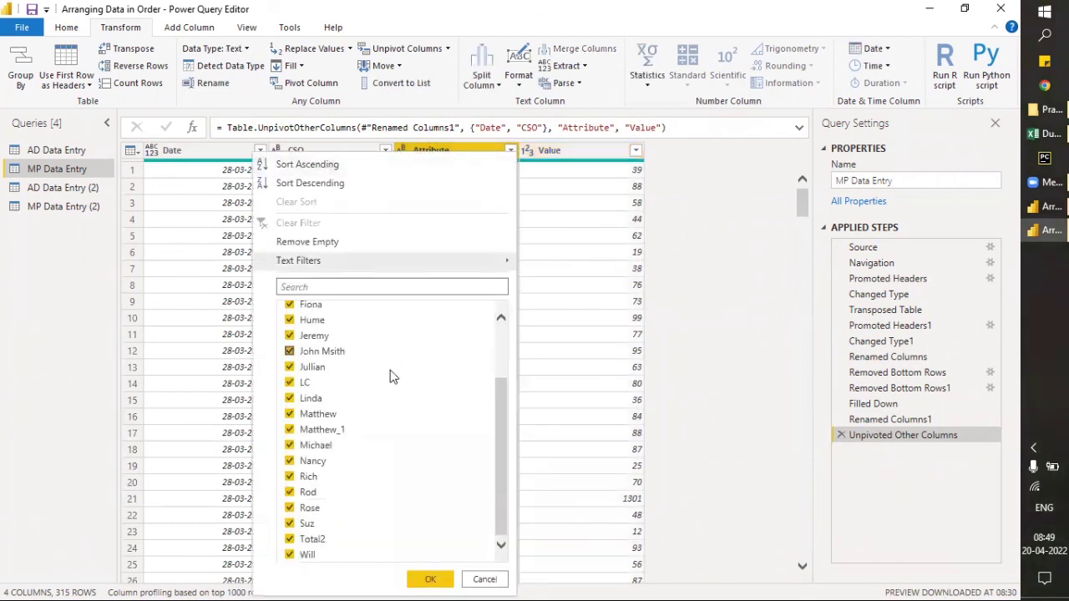
left_click(289, 540)
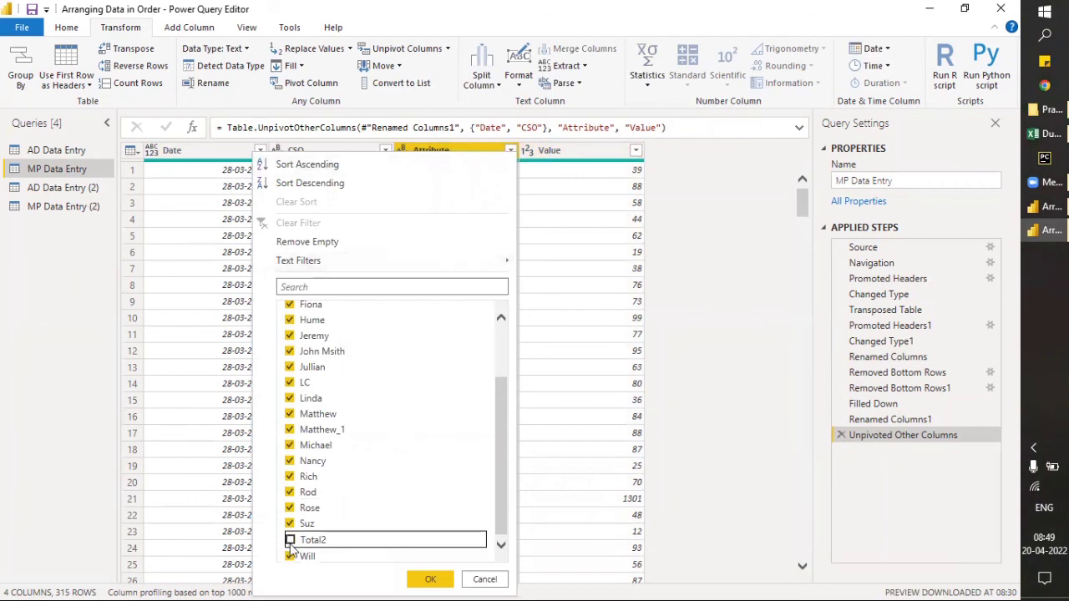
left_click(427, 579)
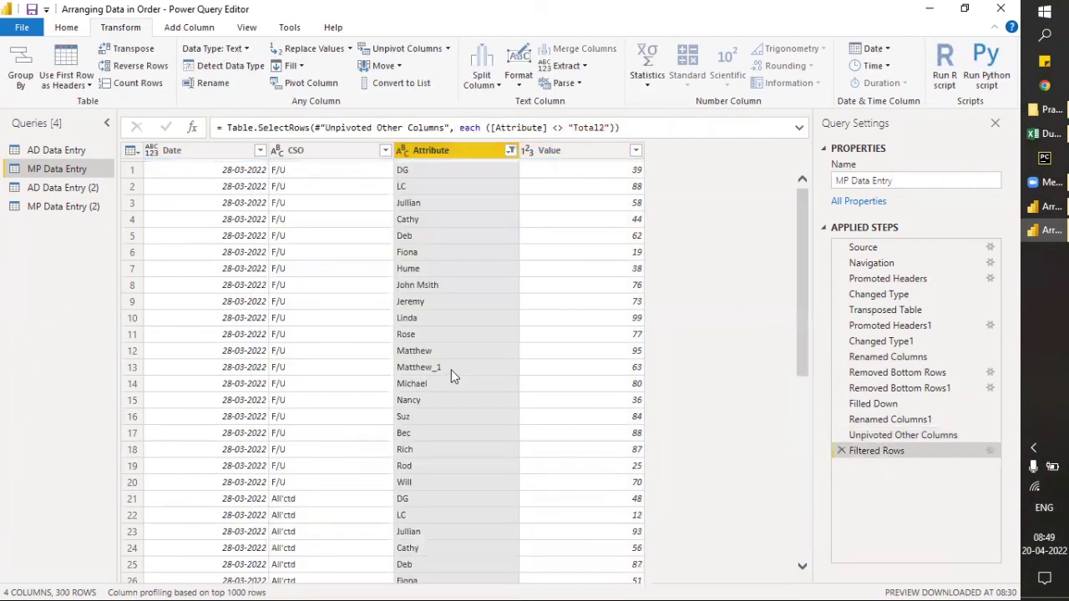
Rename the CSO column of the MP Data Entry query to Type and the Attribute column to CSO
double_click(313, 147)
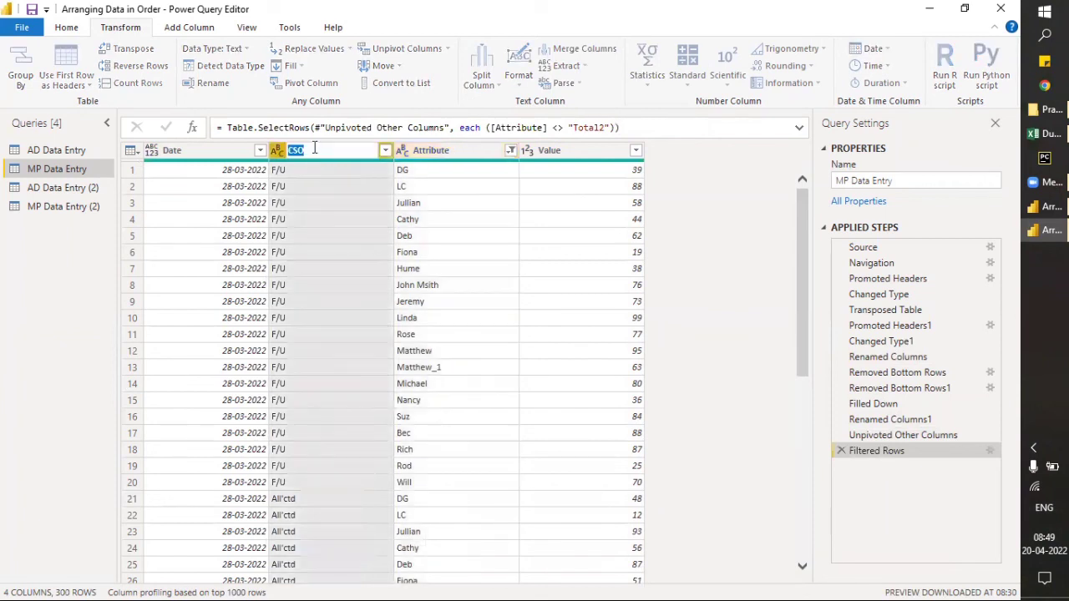
type("Type")
key("Return")
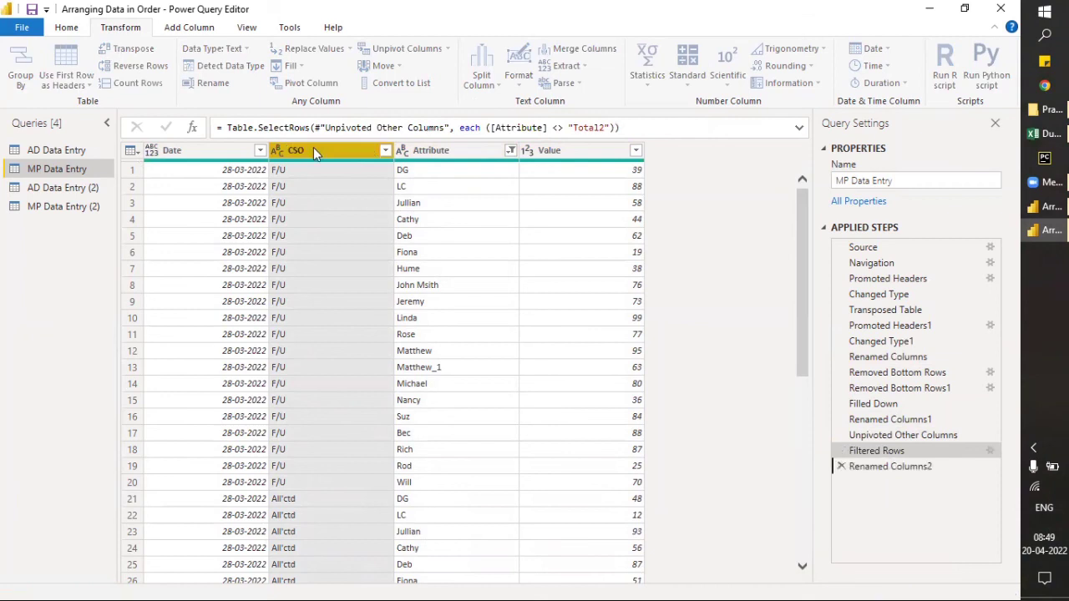
double_click(420, 147)
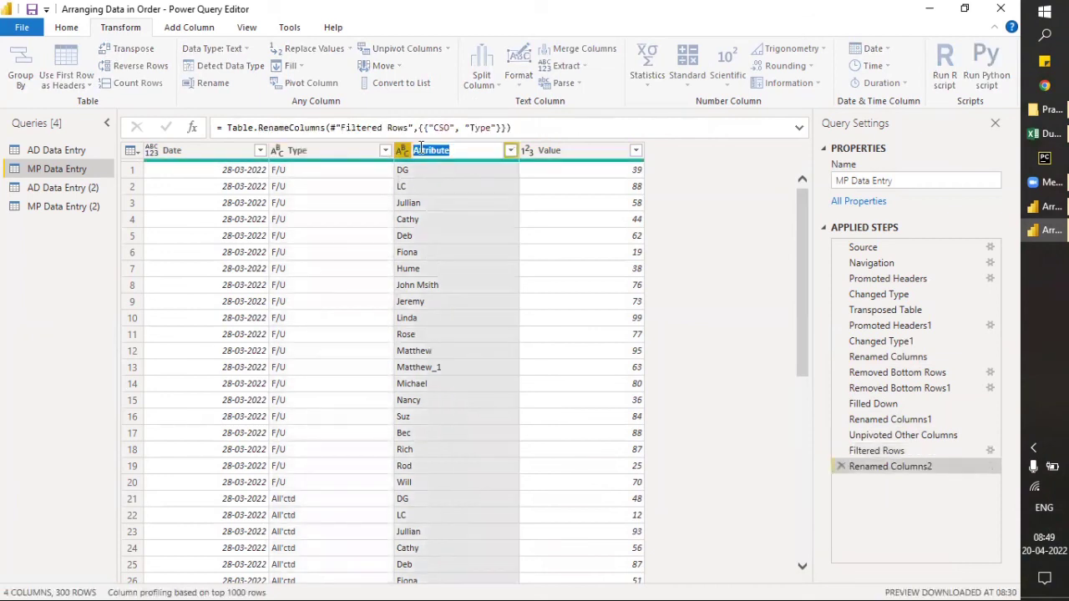
type("CSO")
key("Return")
Switch to the Excel source workbook to examine its CSO and type headings, then return to Power Query and compare them with the query rows
left_click(1035, 136)
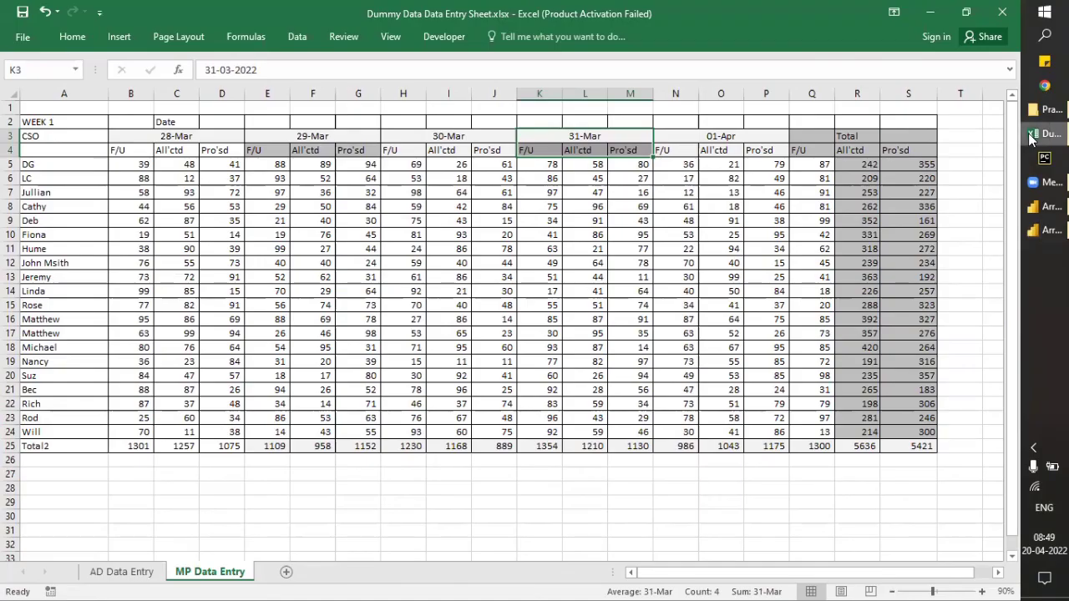
left_click_drag(42, 136, 33, 186)
left_click_drag(120, 150, 370, 150)
key("alt+Tab")
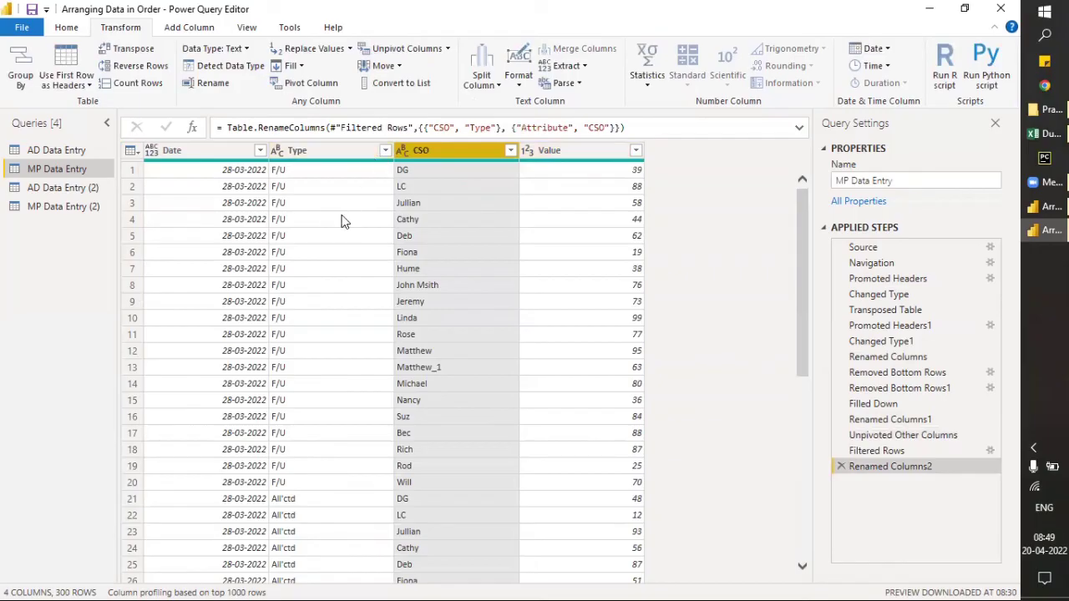
scroll(561, 309, "down", 20)
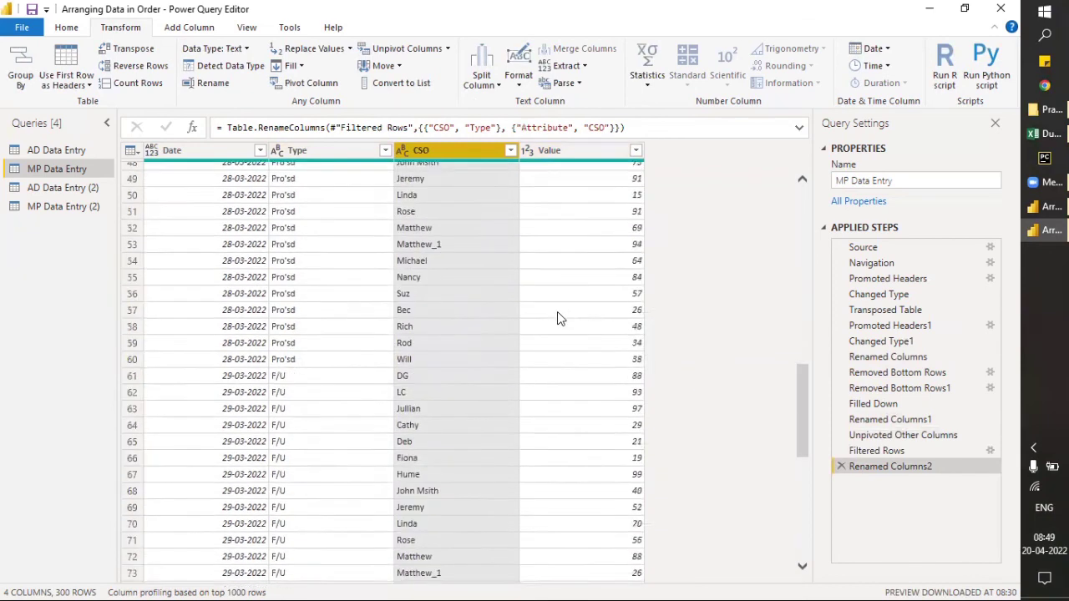
scroll(559, 325, "up", 20)
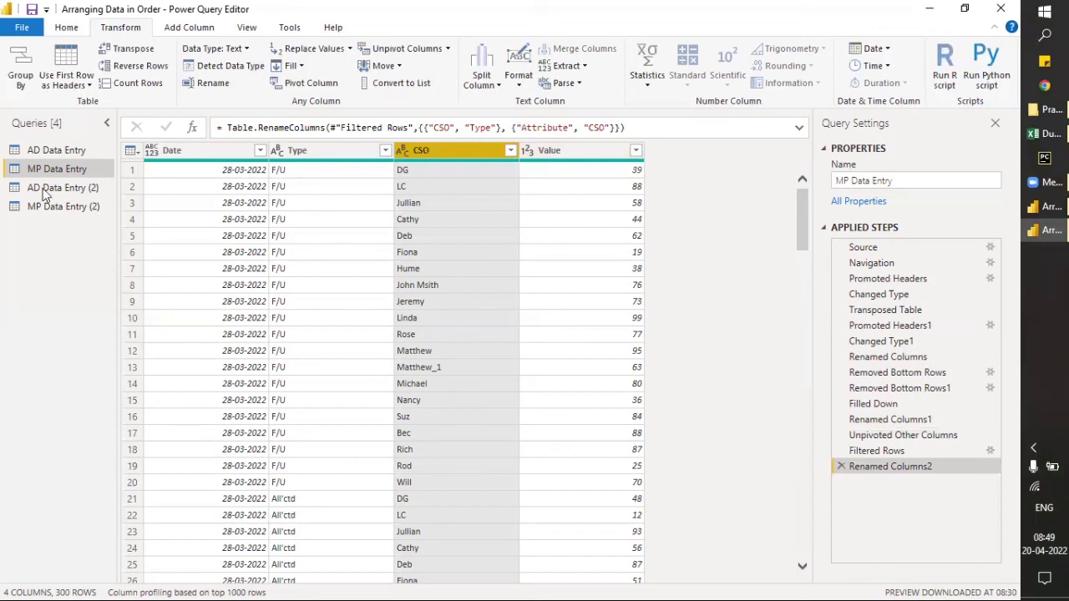
Apply the query changes and close the Power Query Editor
left_click(66, 27)
left_click(22, 81)
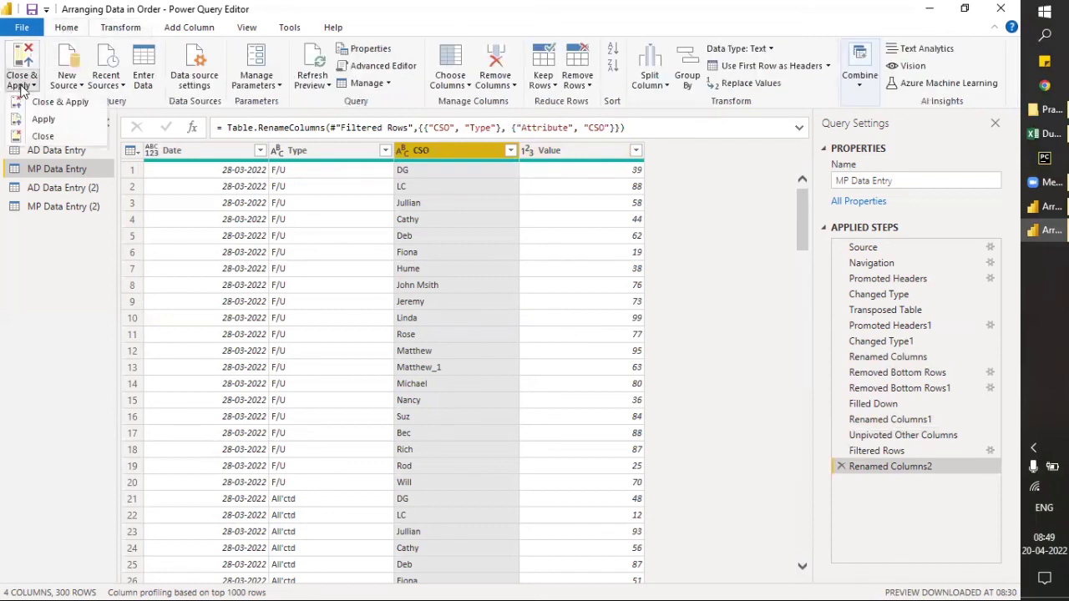
left_click(23, 101)
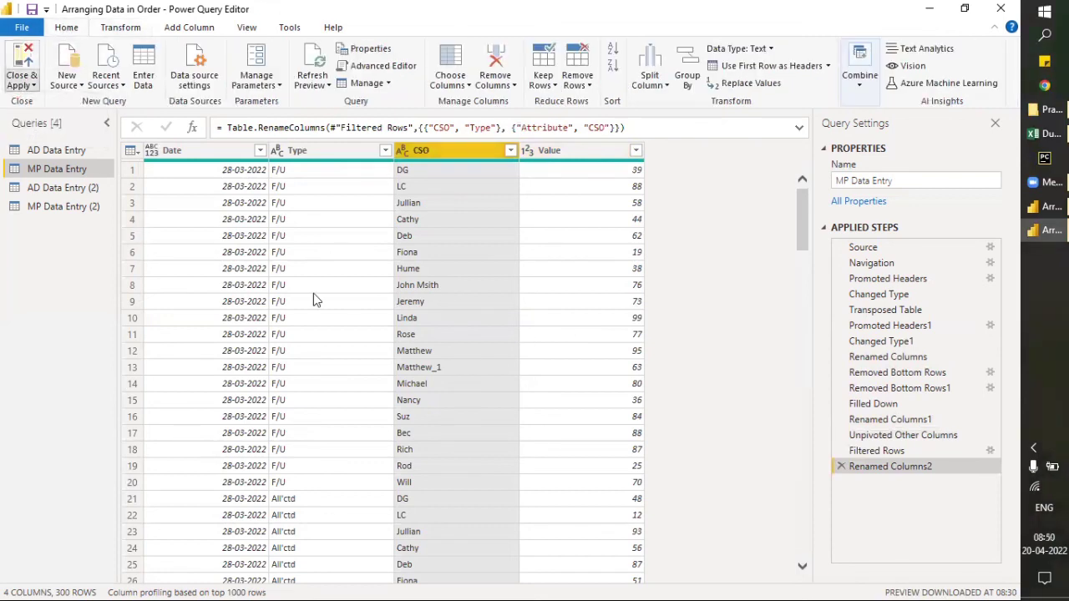